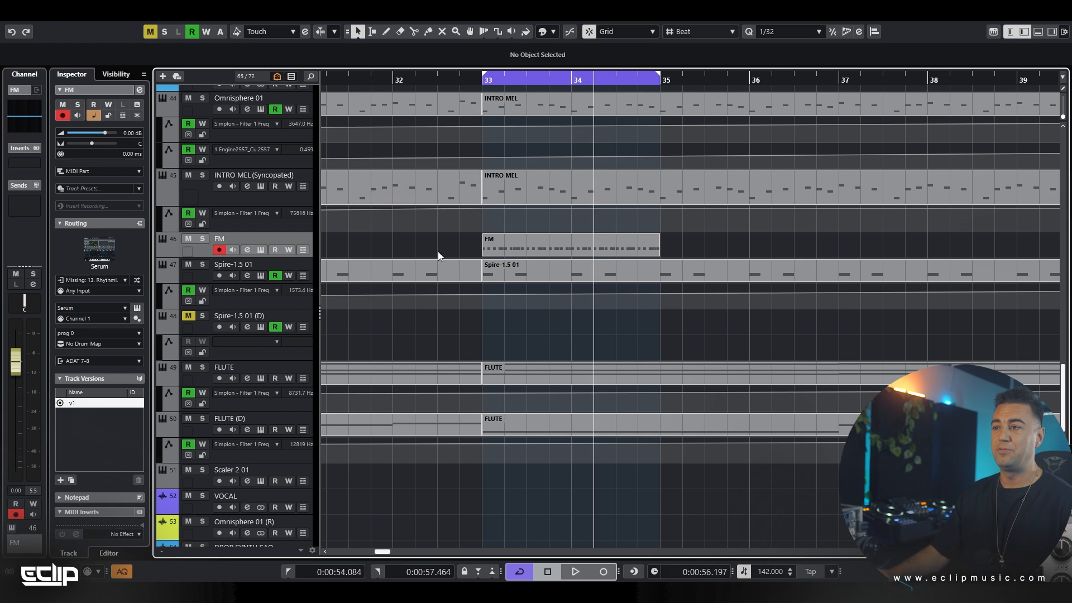
Select the INTRO MEL track with the Syncopated version and solo it
{"action": "scroll", "coordinate": [438, 253], "scroll_direction": "up", "scroll_amount": 3}
{"action": "left_click", "coordinate": [287, 384]}
{"action": "key", "text": "s"}
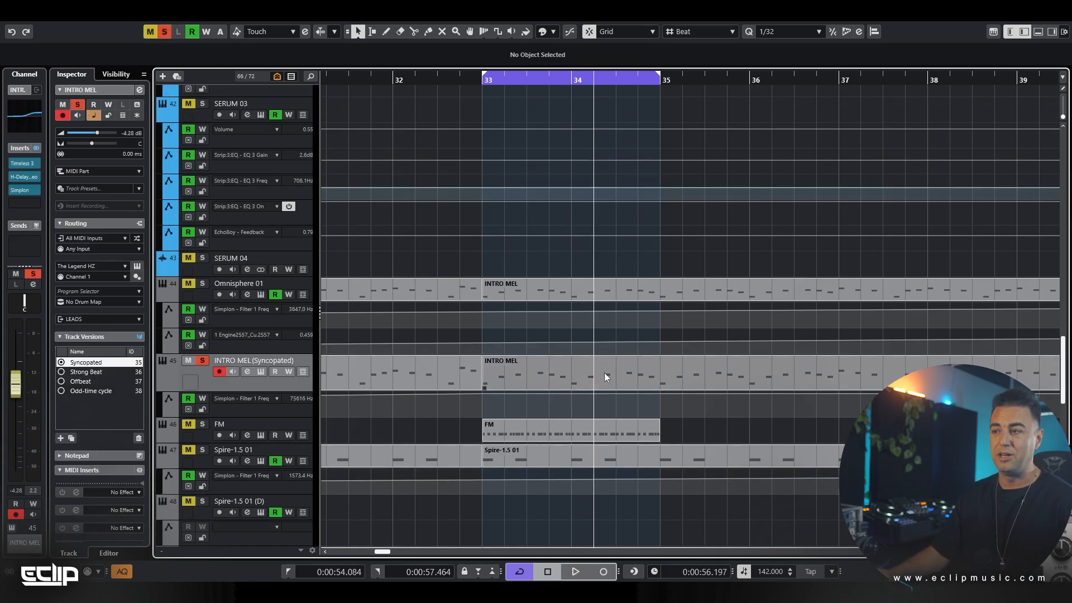
{"action": "scroll", "coordinate": [604, 374], "scroll_direction": "down", "scroll_amount": 1}
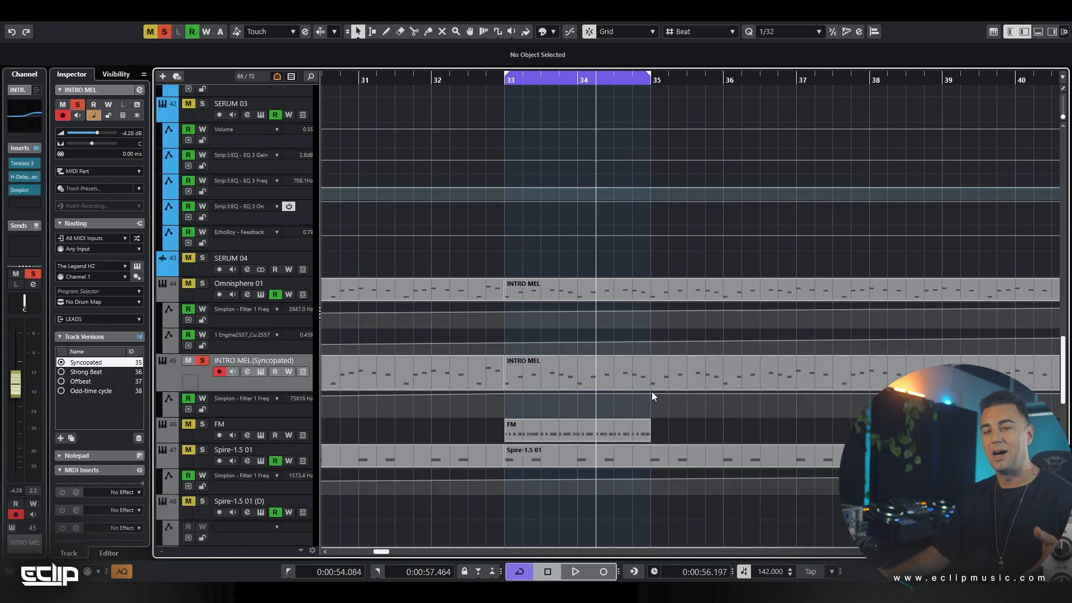
{"action": "scroll", "coordinate": [662, 330], "scroll_direction": "down", "scroll_amount": 3}
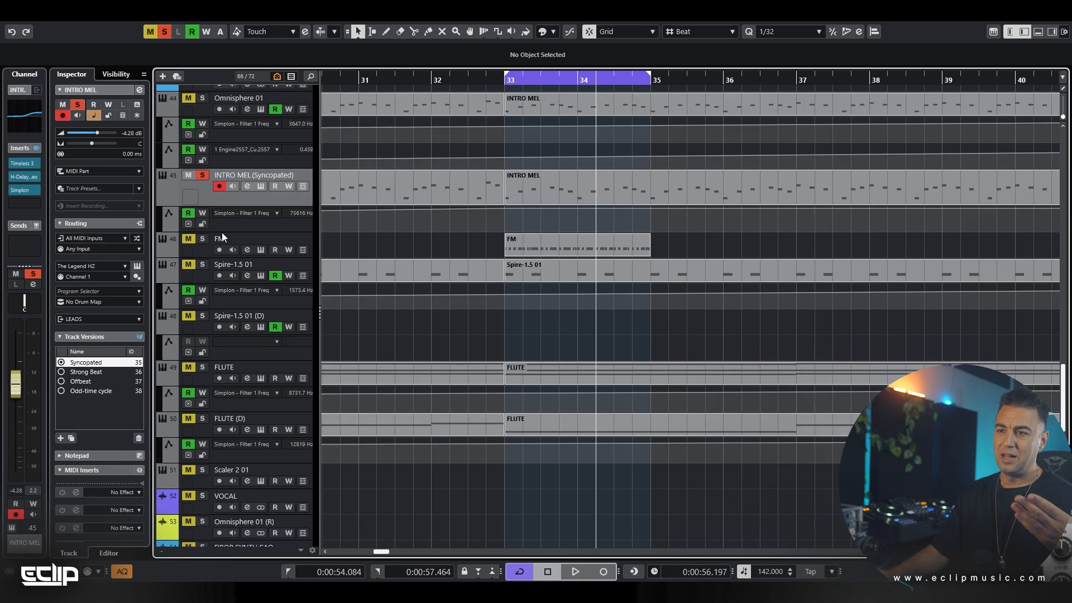
Switch the INTRO MEL track to its Strong Beat version and extend the cycle range to bar 37
{"action": "left_click", "coordinate": [87, 373]}
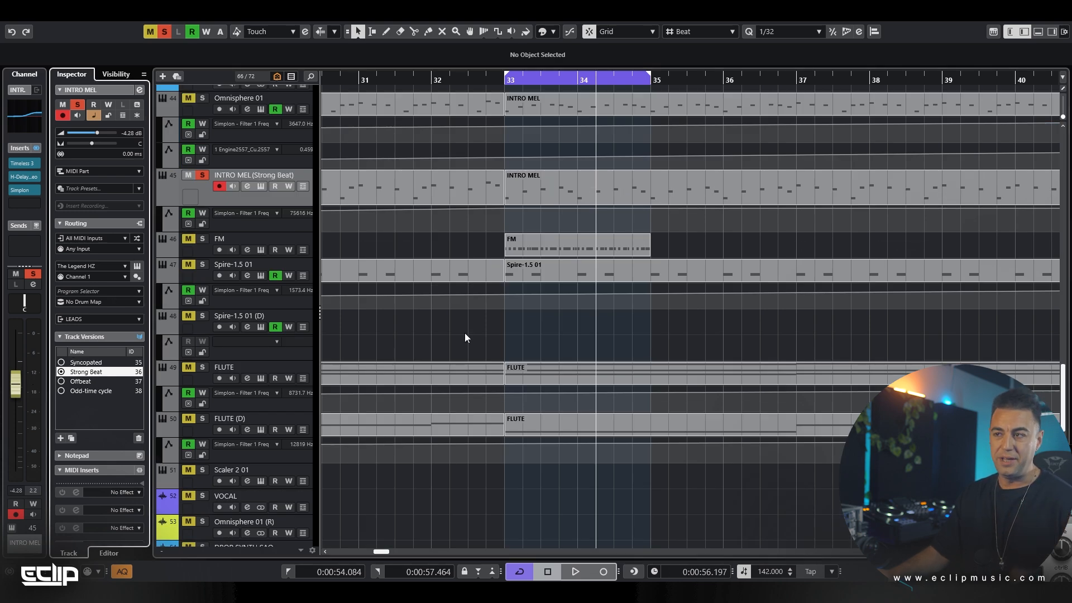
{"action": "scroll", "coordinate": [575, 196], "scroll_direction": "down", "scroll_amount": 3}
{"action": "left_click_drag", "start_coordinate": [597, 75], "coordinate": [652, 78]}
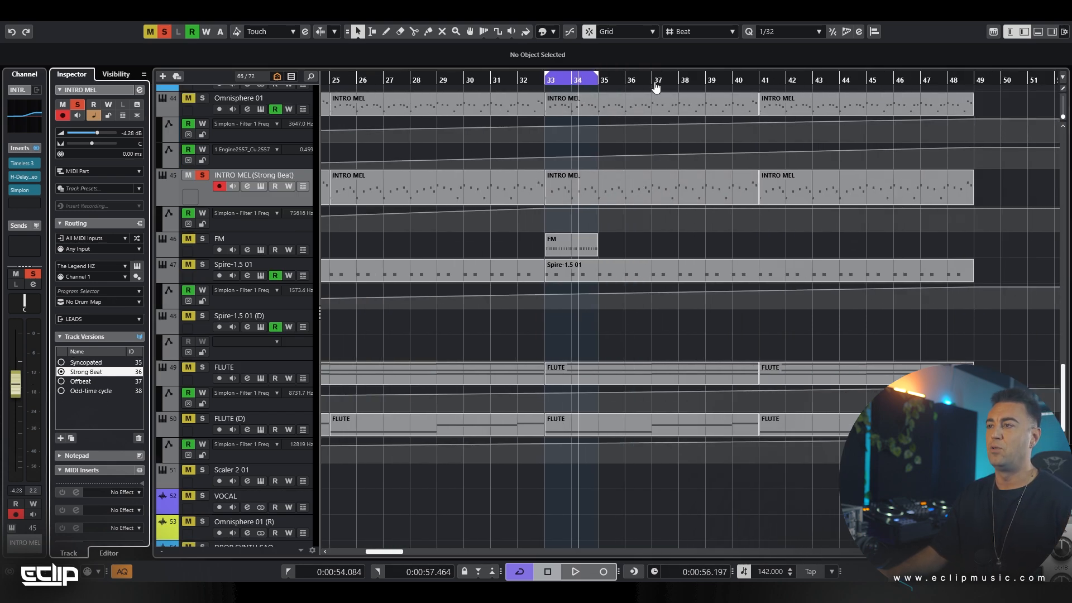
Play the Strong Beat melody over the cycle range and view the notes of the part starting at bar 33
{"action": "key", "text": "space"}
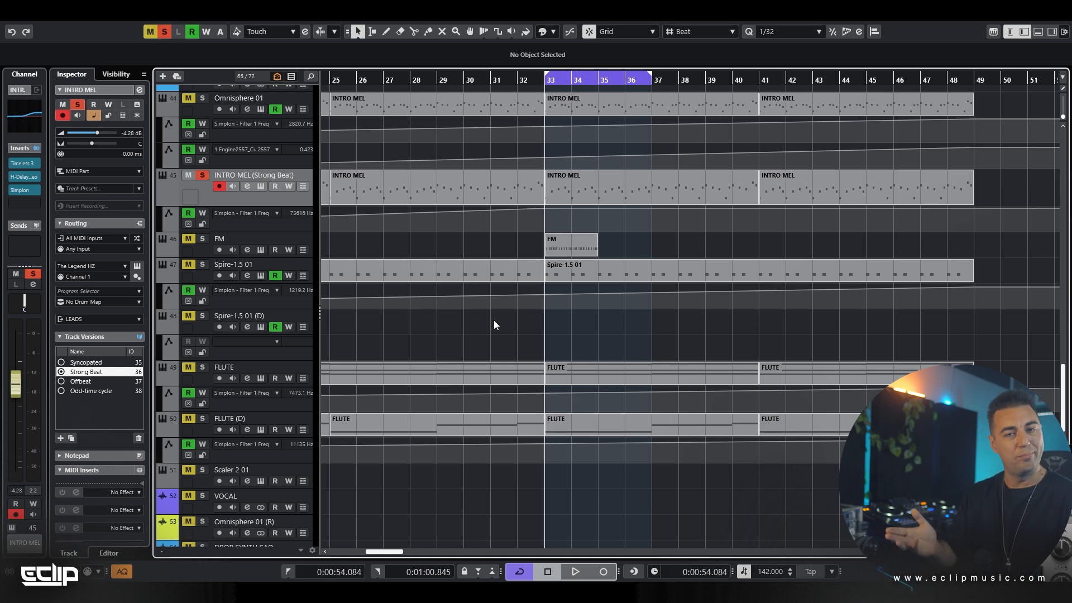
{"action": "key", "text": "space"}
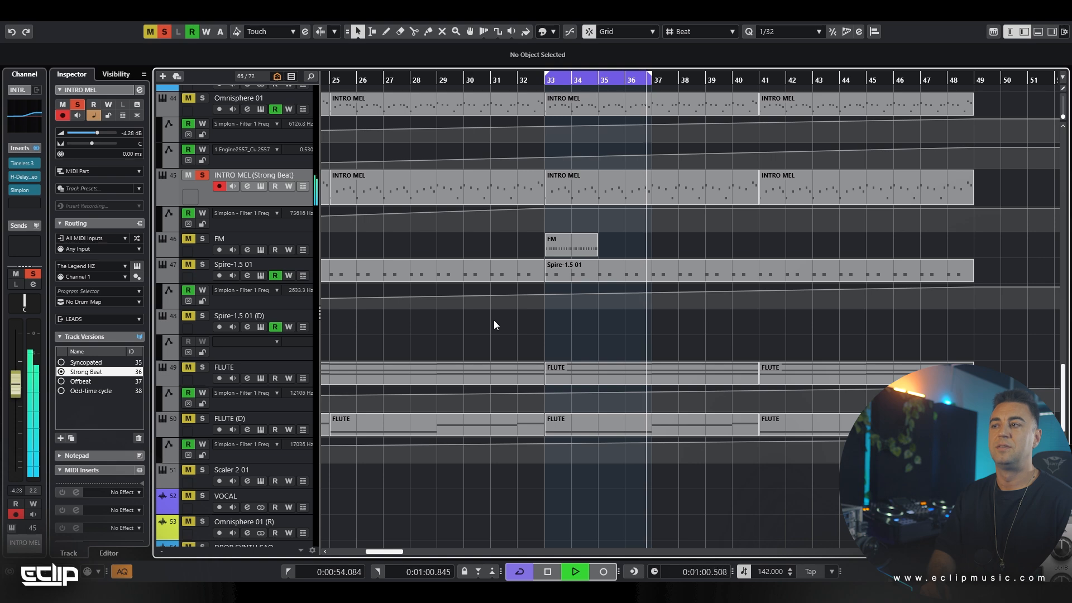
{"action": "double_click", "coordinate": [616, 179]}
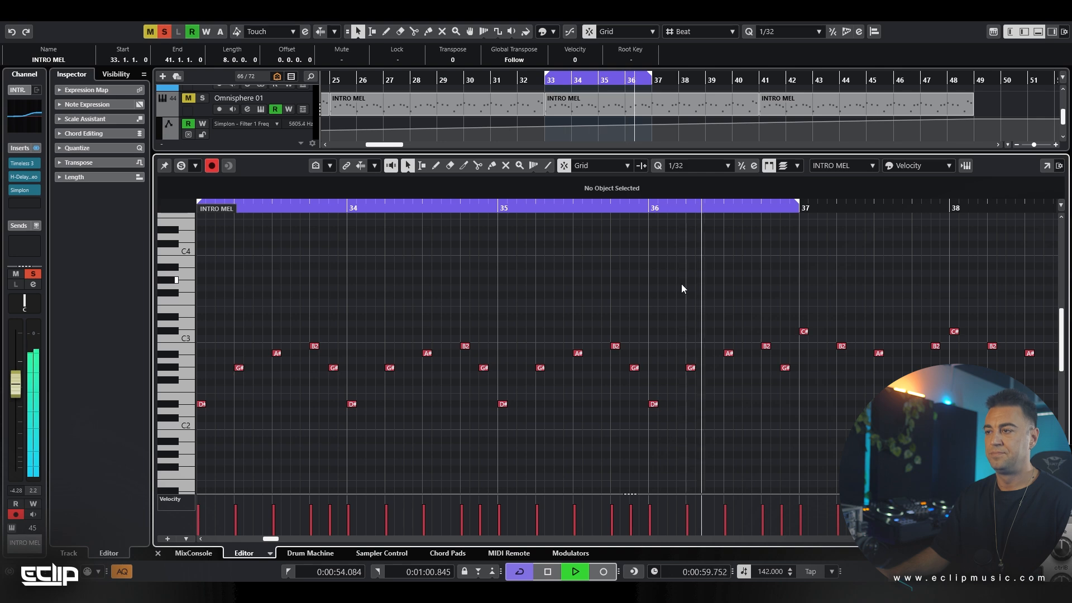
{"action": "key", "text": "space"}
{"action": "key", "text": "Return"}
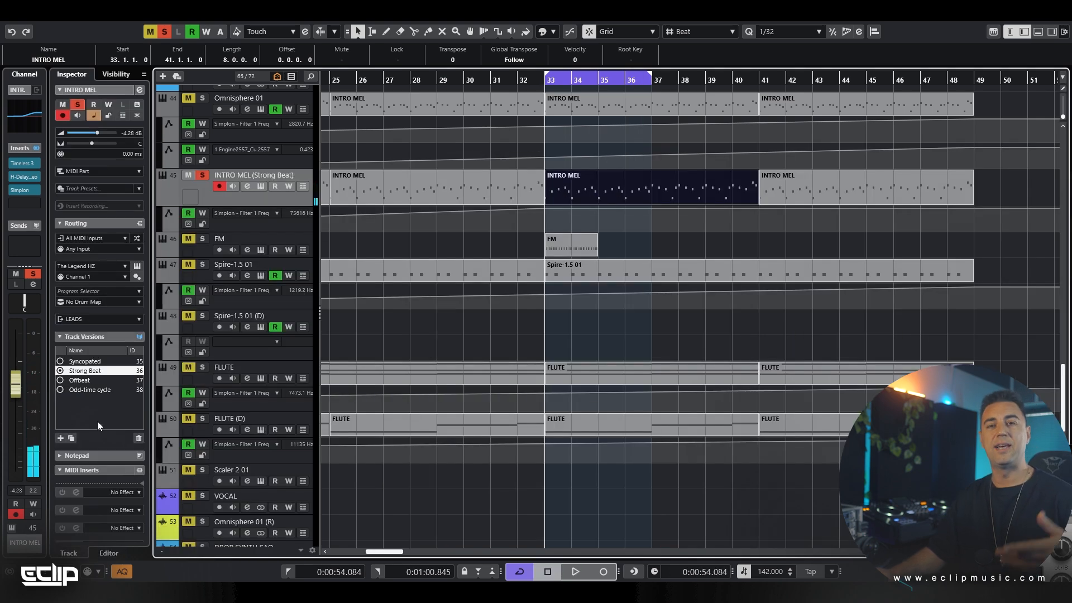
Switch the INTRO MEL track to its Offbeat version and play it back over bars 33 to 37
{"action": "left_click", "coordinate": [91, 382]}
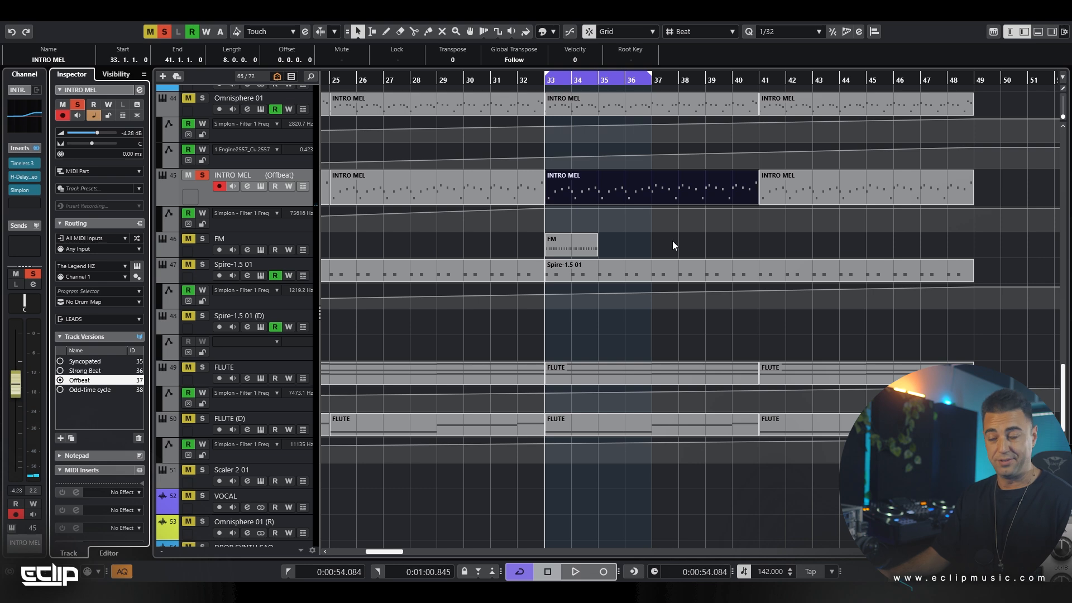
{"action": "key", "text": "space"}
{"action": "scroll", "coordinate": [581, 201], "scroll_direction": "up", "scroll_amount": 2}
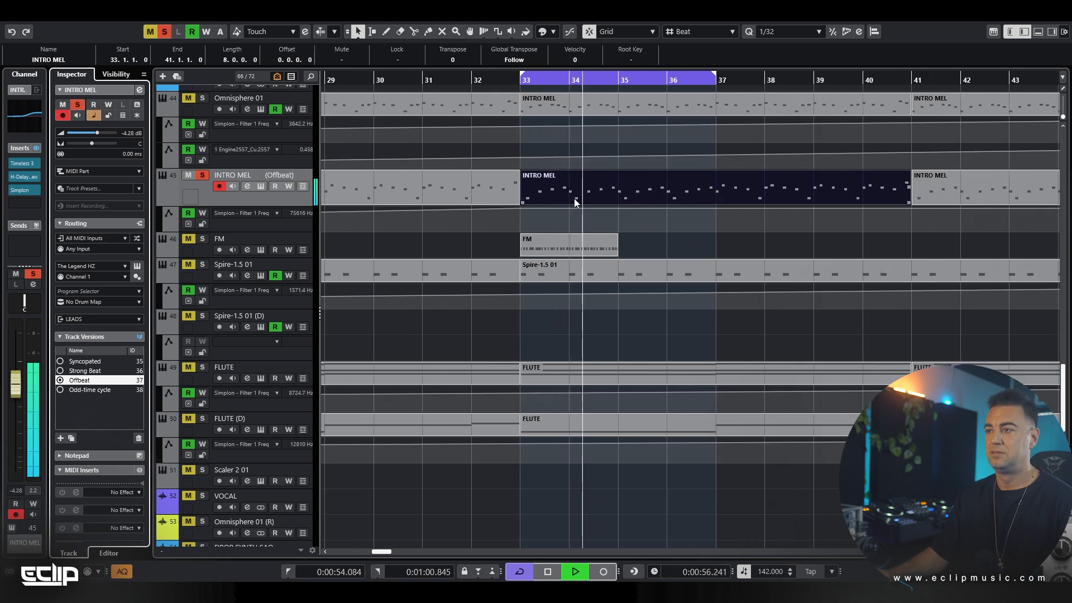
{"action": "scroll", "coordinate": [584, 193], "scroll_direction": "up", "scroll_amount": 4}
{"action": "scroll", "coordinate": [584, 199], "scroll_direction": "up", "scroll_amount": 2}
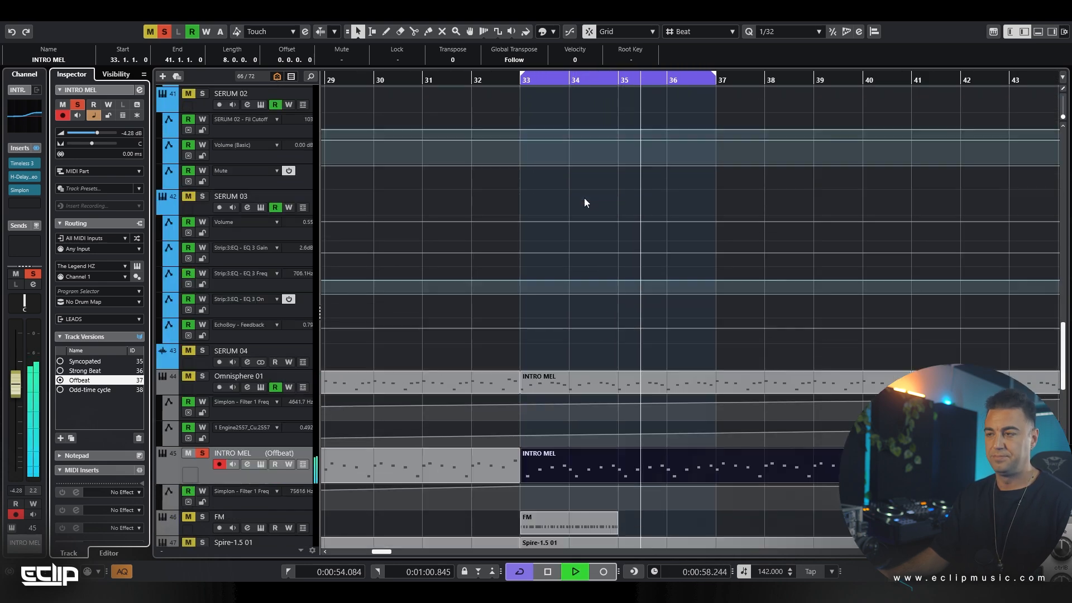
{"action": "scroll", "coordinate": [600, 216], "scroll_direction": "down", "scroll_amount": 2}
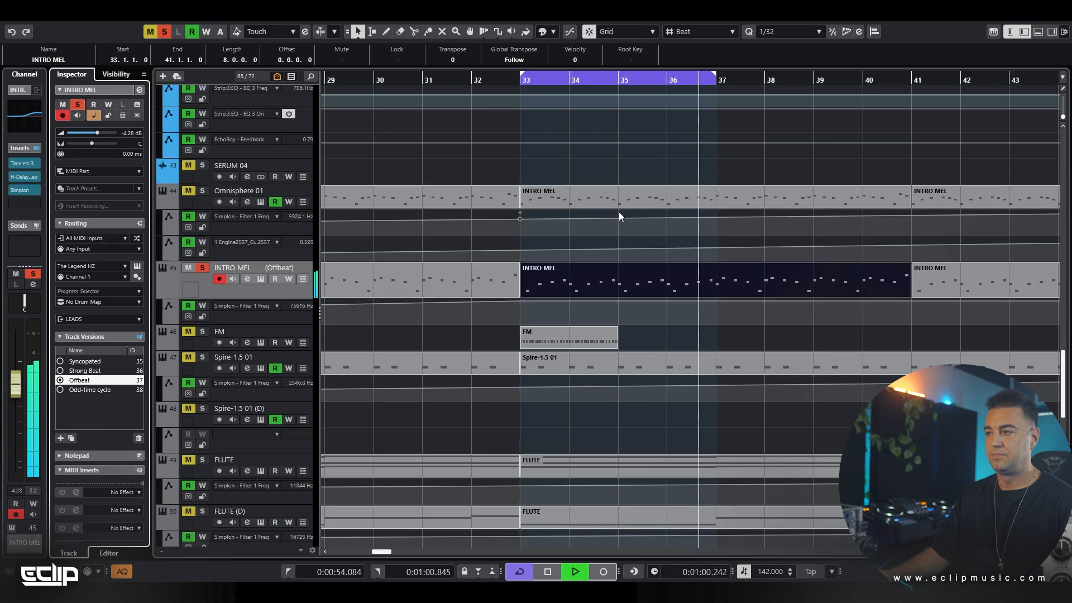
Replay the Offbeat melody from bar 33 and clear the part selection
{"action": "scroll", "coordinate": [597, 223], "scroll_direction": "up", "scroll_amount": 15}
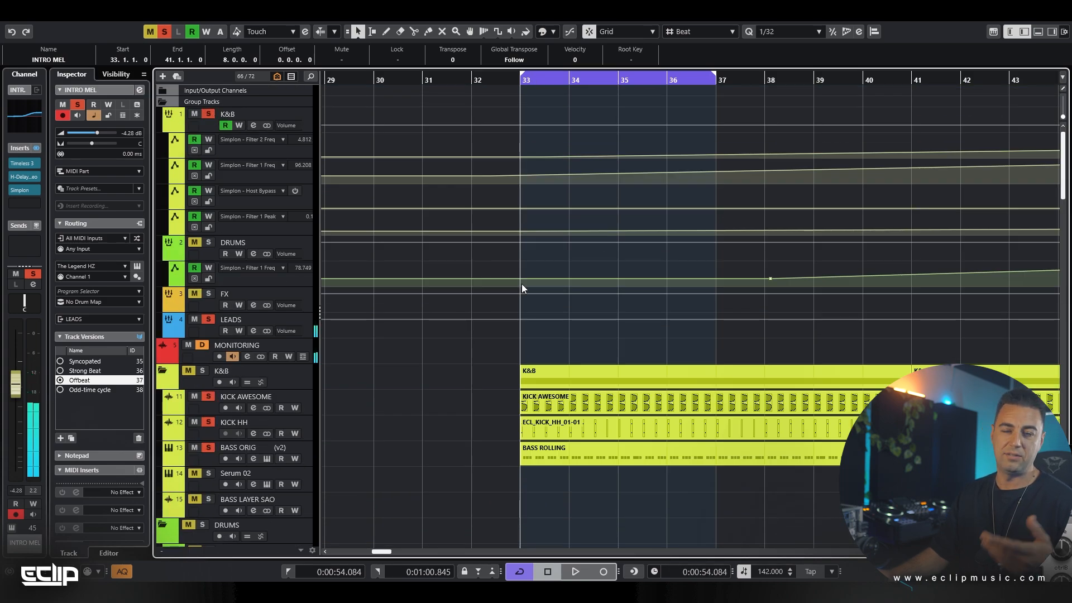
{"action": "scroll", "coordinate": [522, 284], "scroll_direction": "down", "scroll_amount": 12}
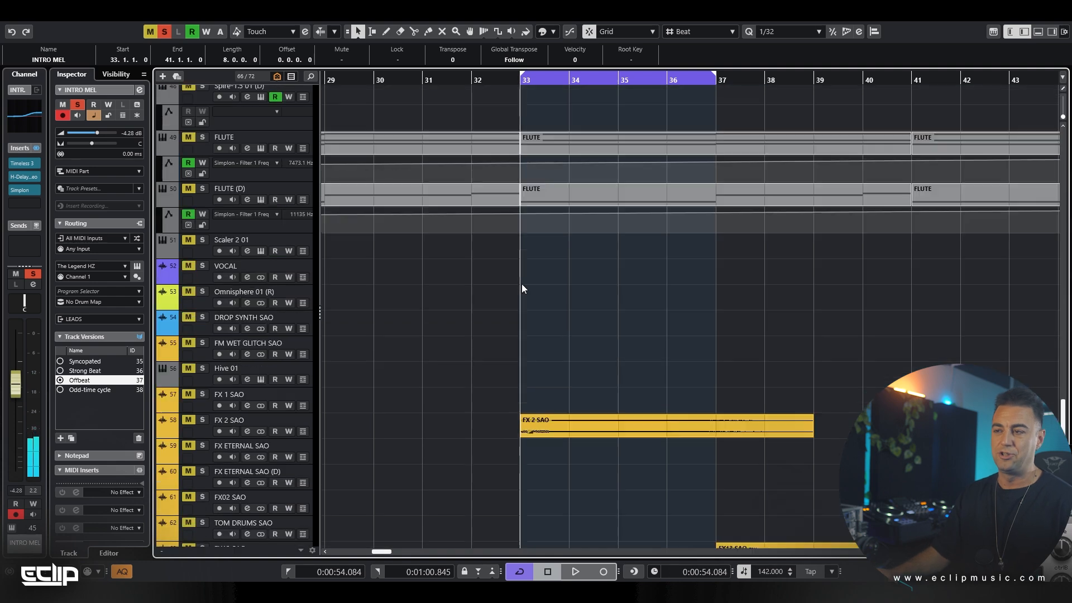
{"action": "scroll", "coordinate": [522, 284], "scroll_direction": "down", "scroll_amount": 12}
{"action": "scroll", "coordinate": [522, 284], "scroll_direction": "up", "scroll_amount": 5}
{"action": "key", "text": "space"}
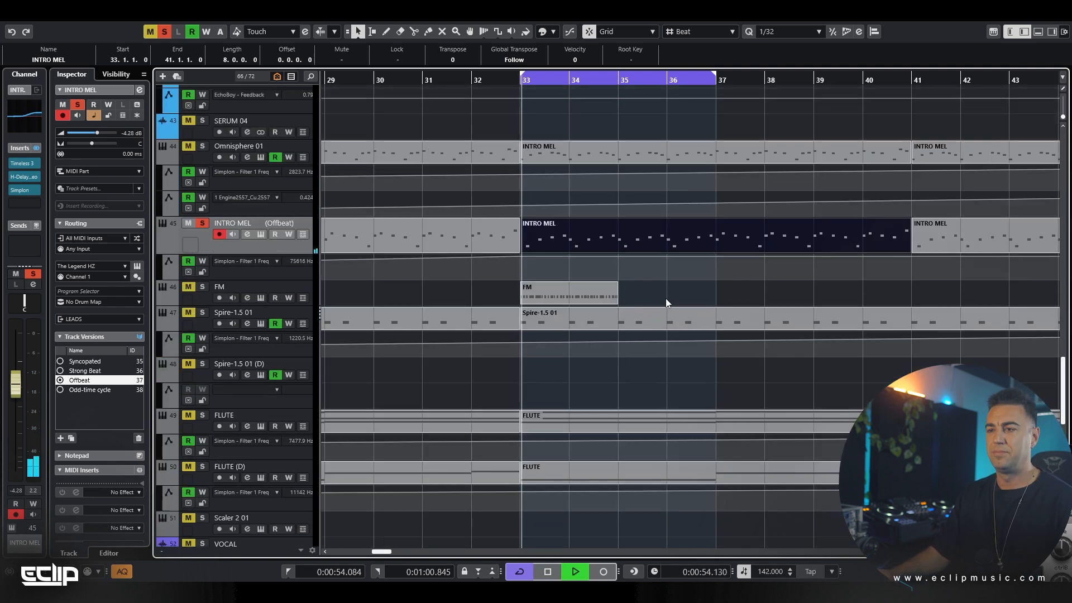
{"action": "left_click", "coordinate": [665, 298]}
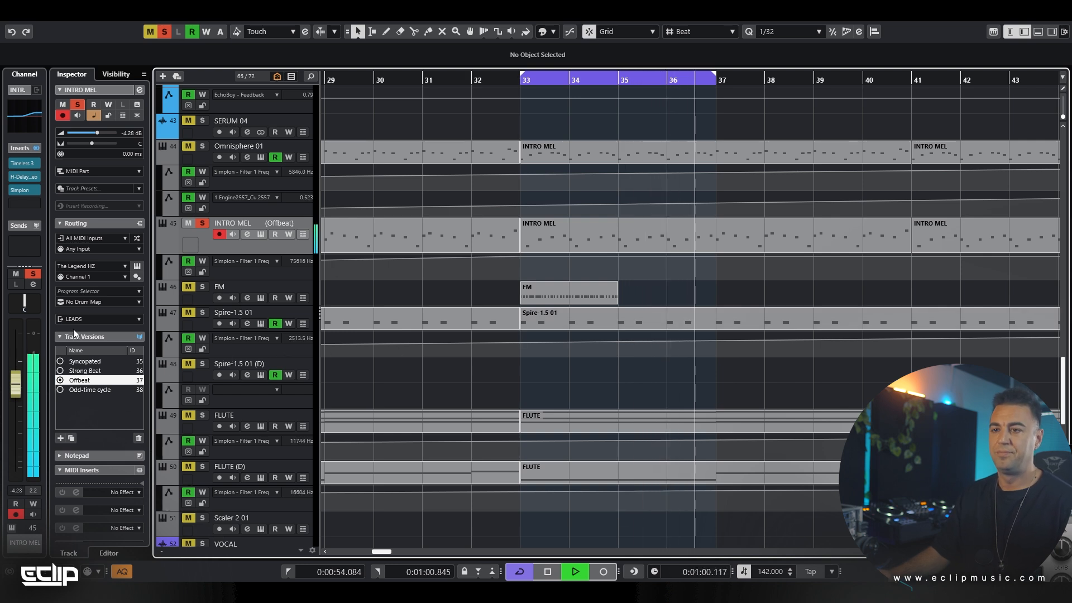
{"action": "key", "text": "space"}
Switch the INTRO MEL track back to the Strong Beat version and play it for comparison with the Offbeat one
{"action": "left_click", "coordinate": [86, 372]}
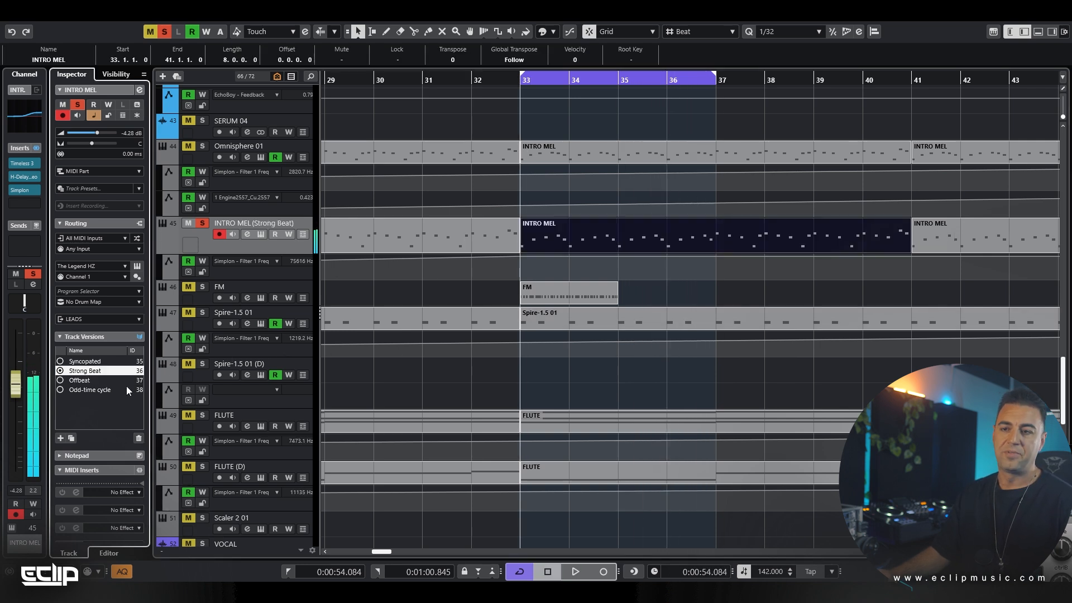
{"action": "key", "text": "space"}
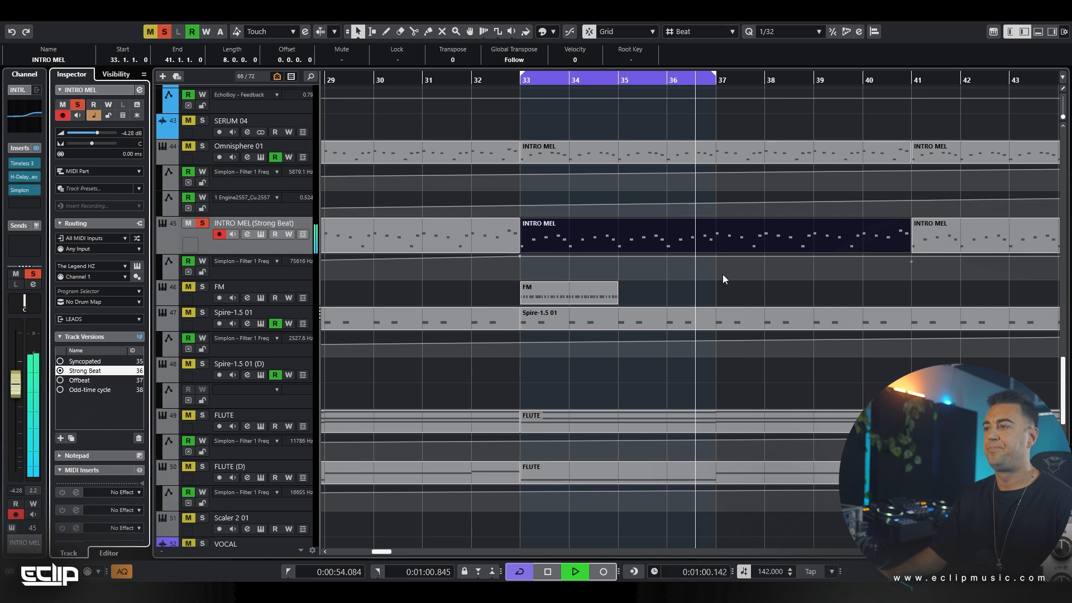
{"action": "key", "text": "space"}
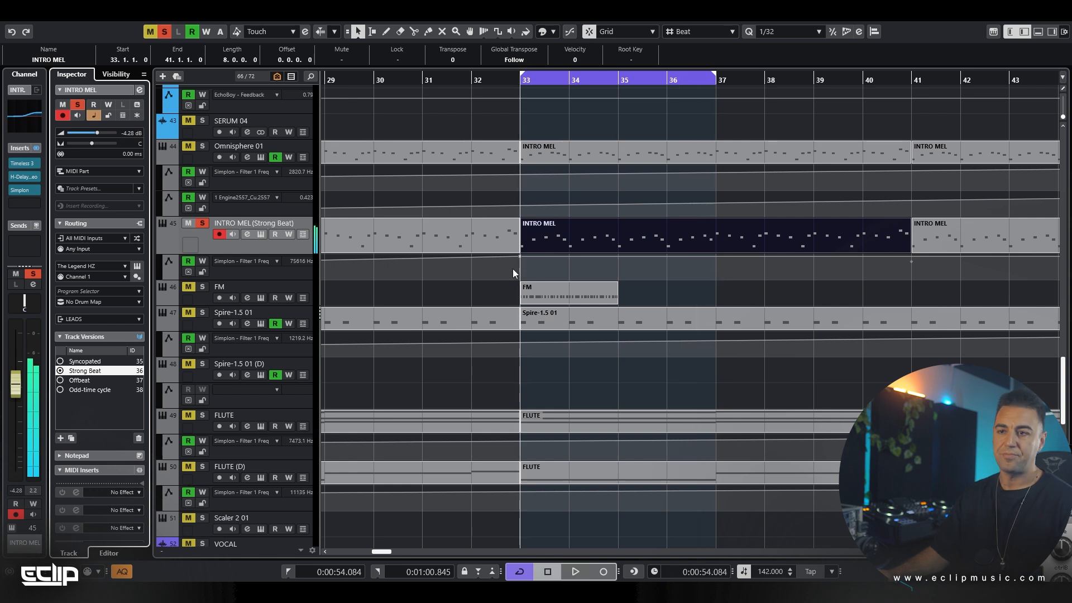
Switch the INTRO MEL track to the Syncopated version and inspect the notes of its part starting at bar 33
{"action": "left_click", "coordinate": [90, 363]}
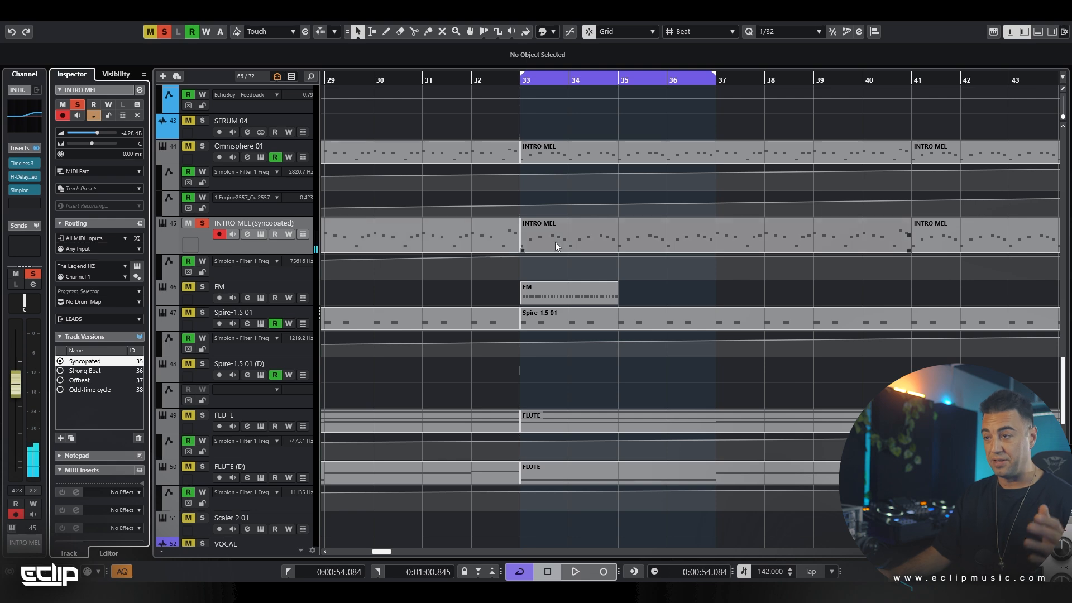
{"action": "scroll", "coordinate": [551, 268], "scroll_direction": "down", "scroll_amount": 3}
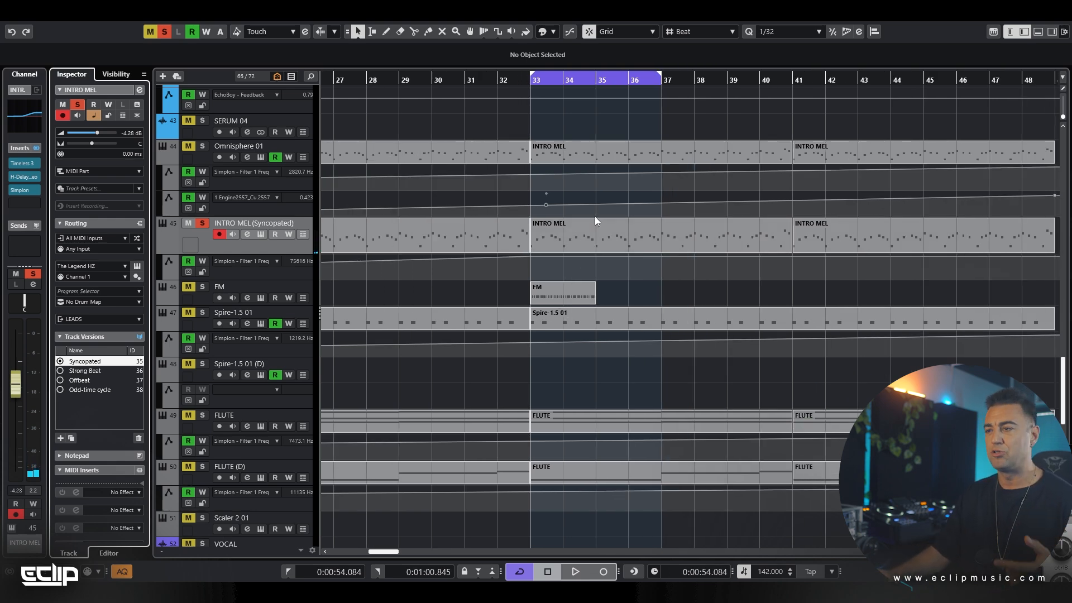
{"action": "double_click", "coordinate": [551, 234]}
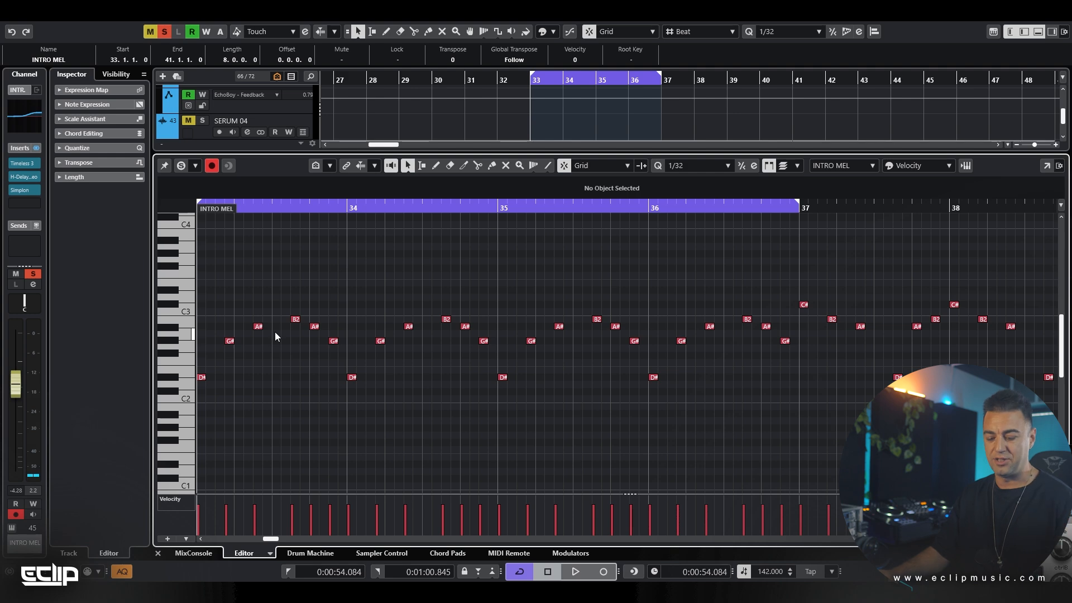
{"action": "key", "text": "ctrl+e"}
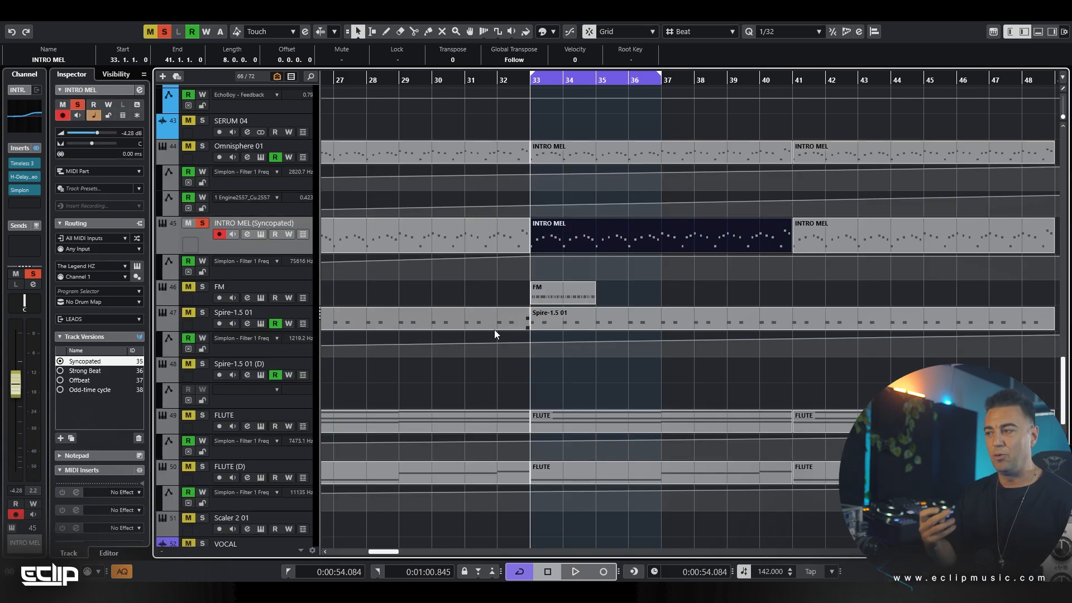
Deselect the melody part, play the Syncopated version over the cycle range, and stop playback
{"action": "left_click", "coordinate": [610, 277]}
{"action": "scroll", "coordinate": [575, 263], "scroll_direction": "down", "scroll_amount": 3}
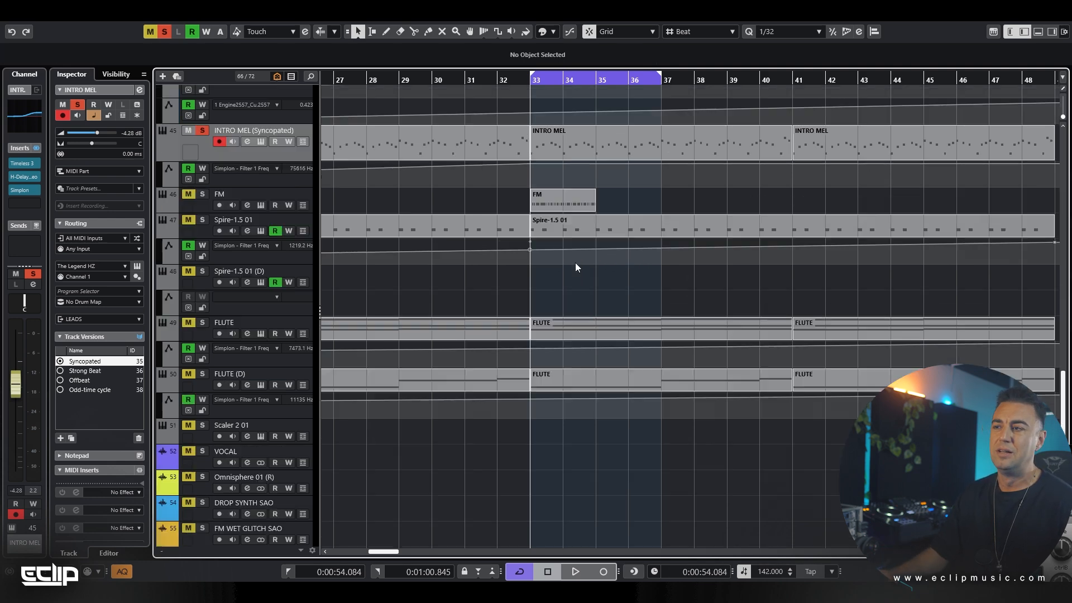
{"action": "scroll", "coordinate": [614, 206], "scroll_direction": "up", "scroll_amount": 6}
{"action": "scroll", "coordinate": [609, 230], "scroll_direction": "up", "scroll_amount": 3, "text": "ctrl"}
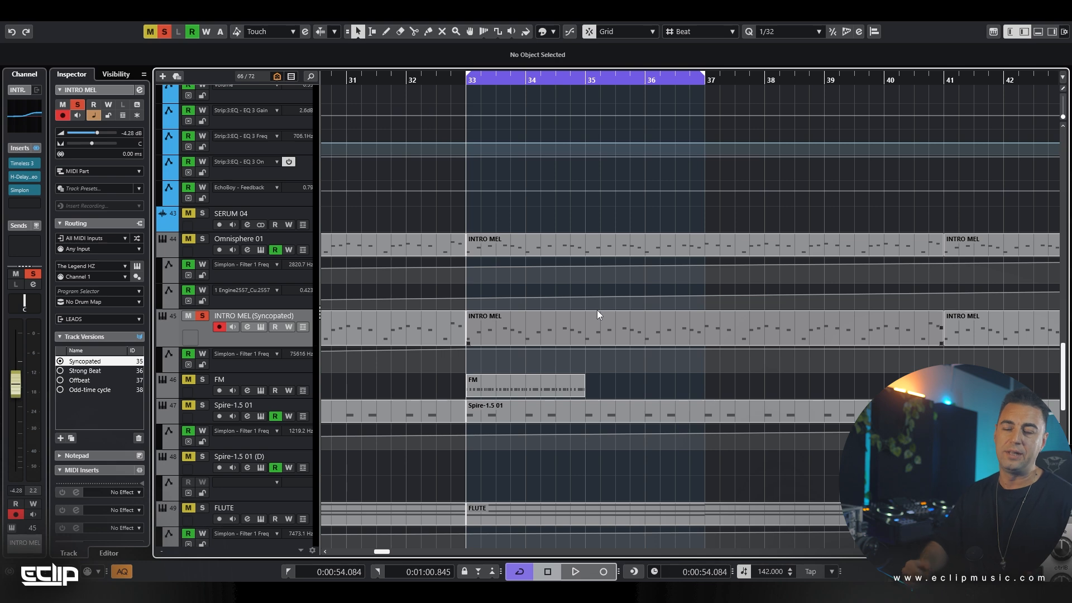
{"action": "scroll", "coordinate": [550, 299], "scroll_direction": "down", "scroll_amount": 3}
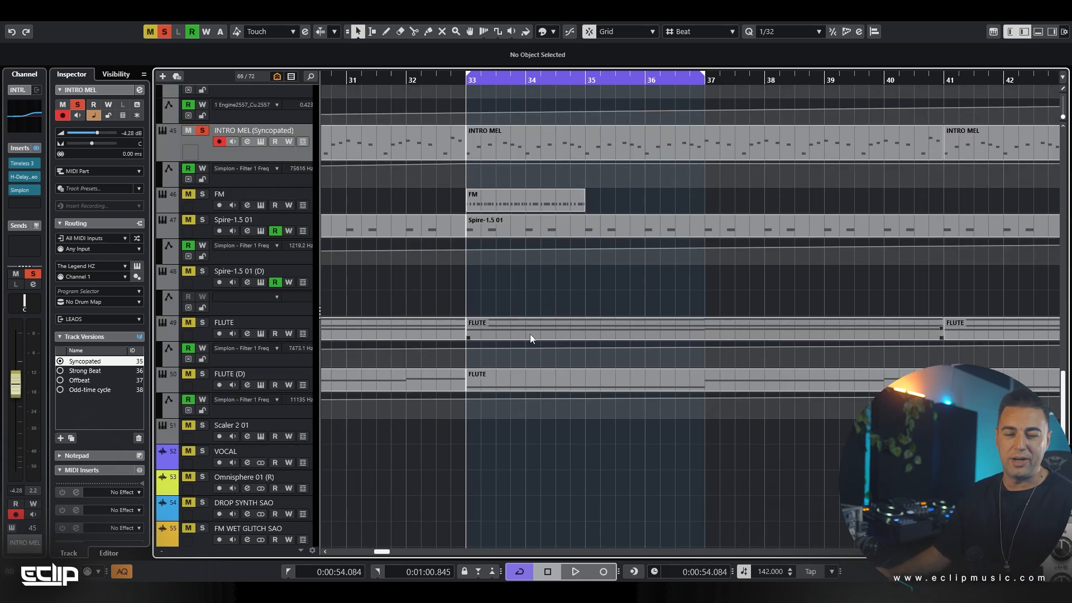
{"action": "scroll", "coordinate": [531, 334], "scroll_direction": "up", "scroll_amount": 2}
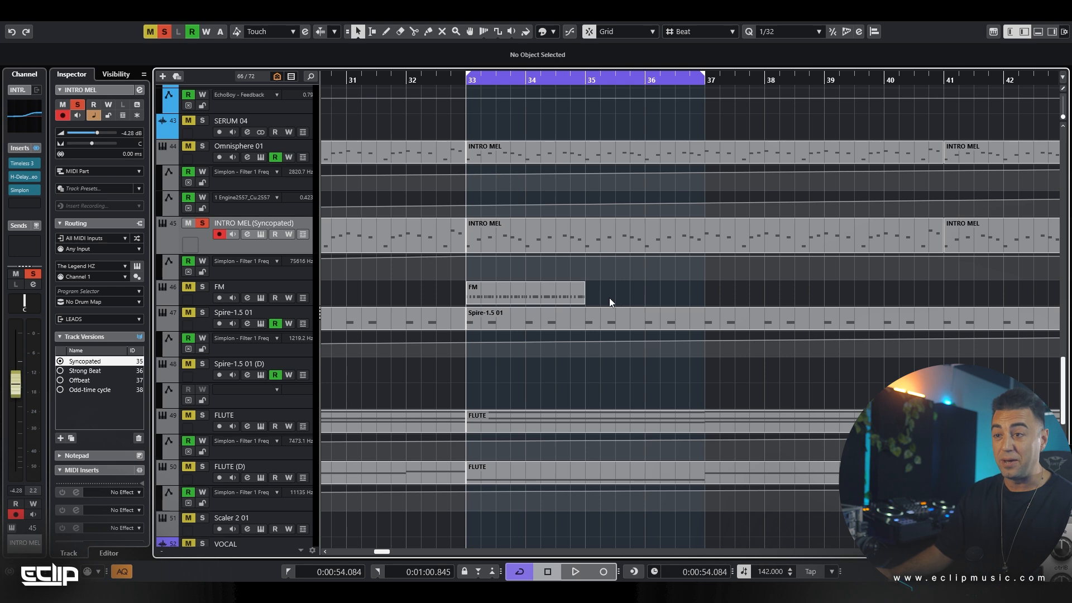
{"action": "key", "text": "space"}
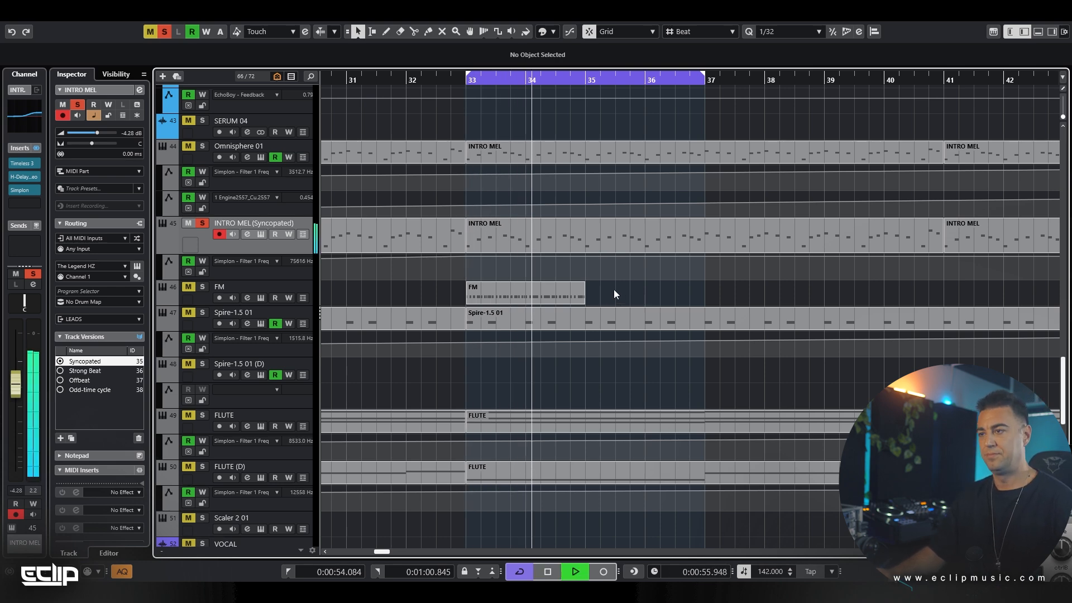
{"action": "scroll", "coordinate": [614, 289], "scroll_direction": "down", "scroll_amount": 2}
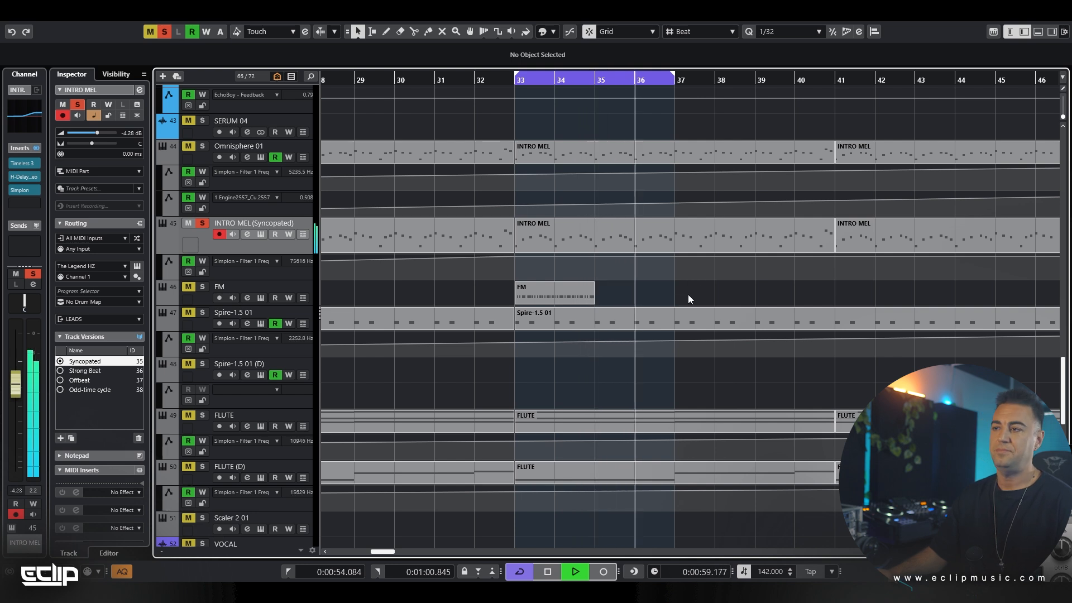
{"action": "key", "text": "space"}
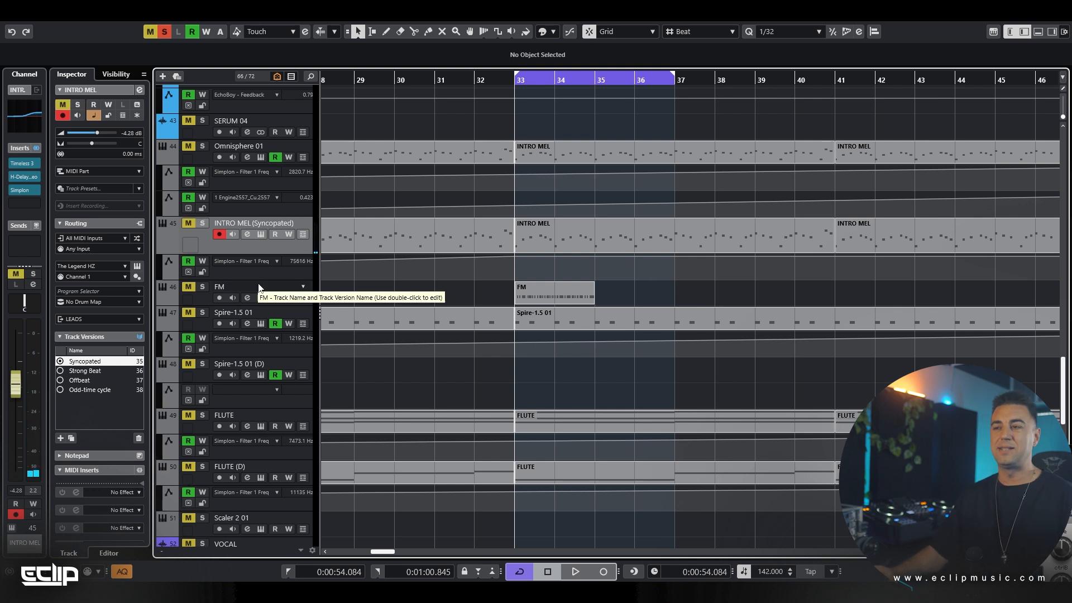
Solo the FM track and view its Serum instrument with the FM_Random_Riff preset, closing the plug-in window after viewing
{"action": "left_click", "coordinate": [231, 289]}
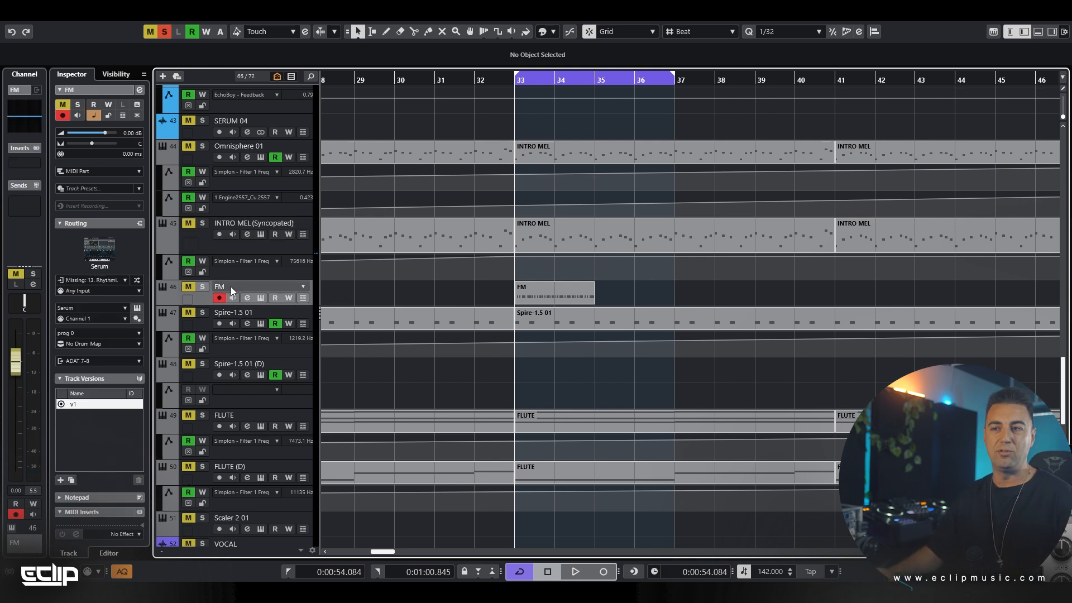
{"action": "key", "text": "m"}
{"action": "key", "text": "s"}
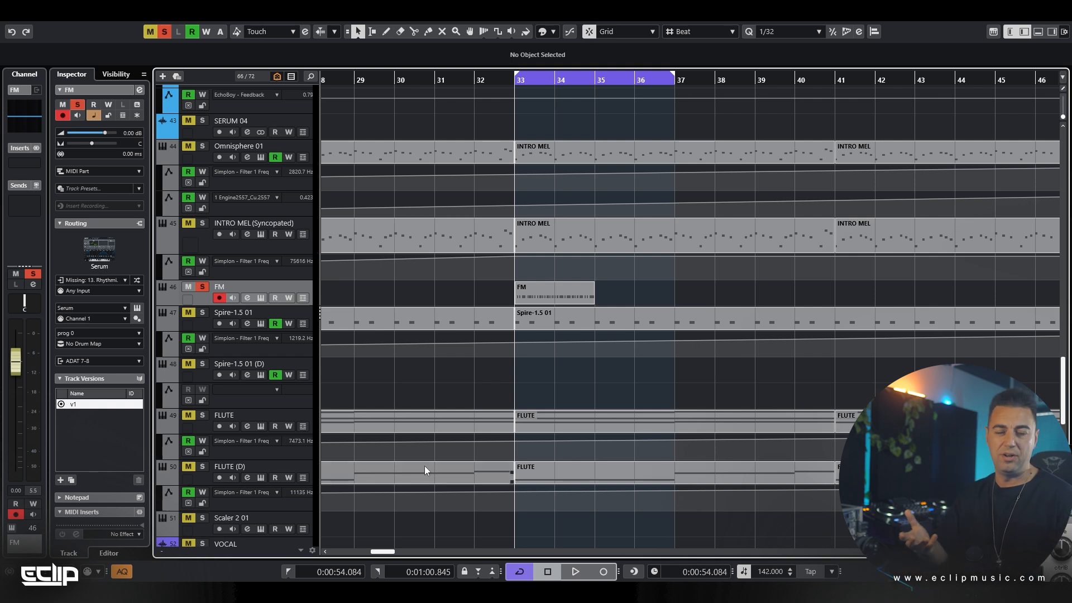
{"action": "key", "text": "e"}
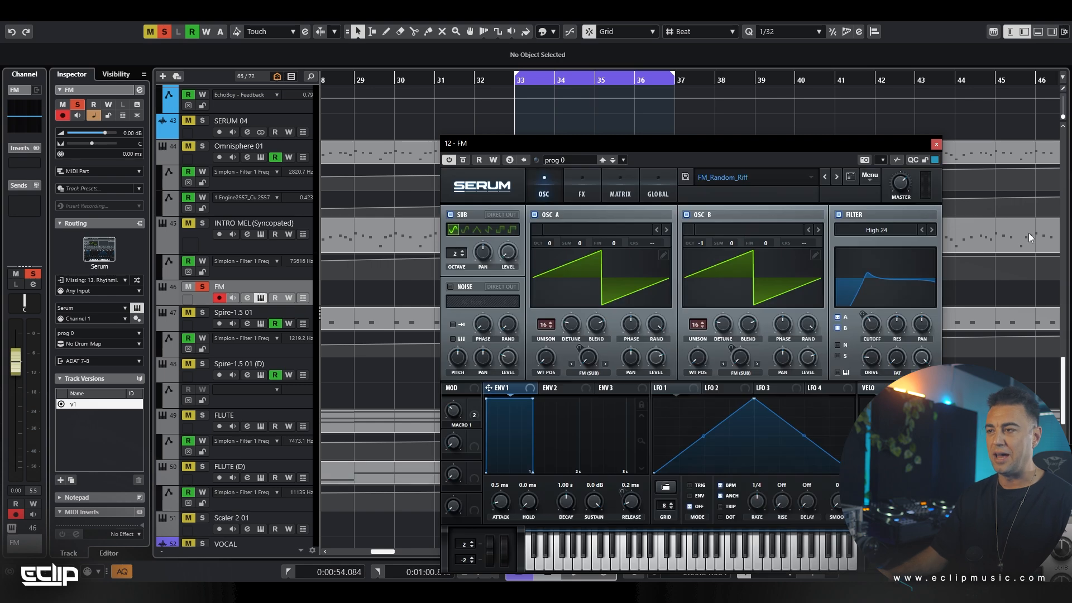
{"action": "key", "text": "e"}
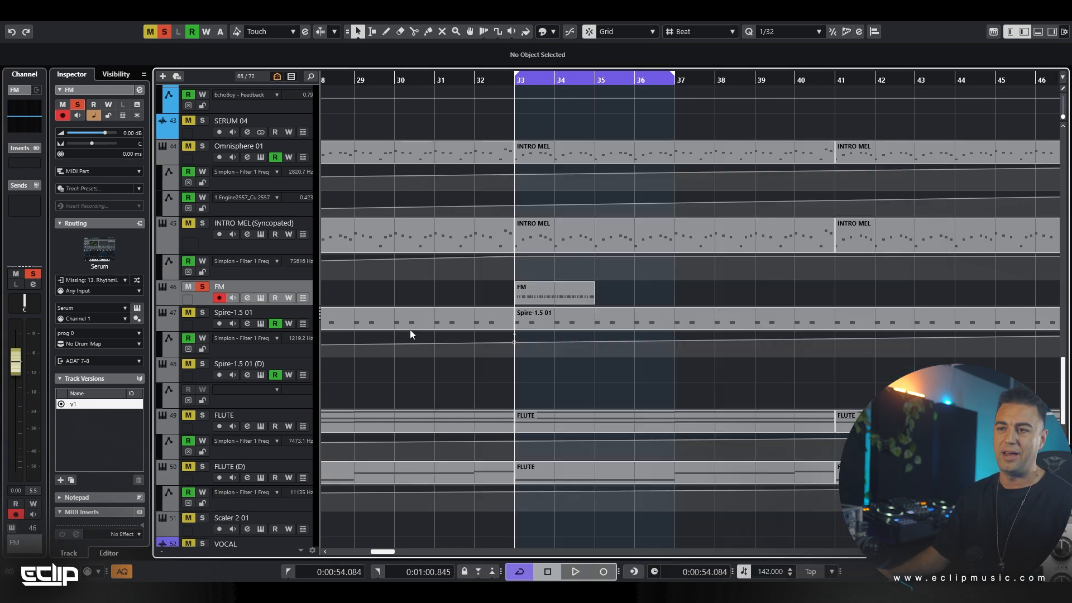
Open the FM part at bar 33 in the editor and examine the rhythm and pitch of its notes
{"action": "double_click", "coordinate": [541, 295]}
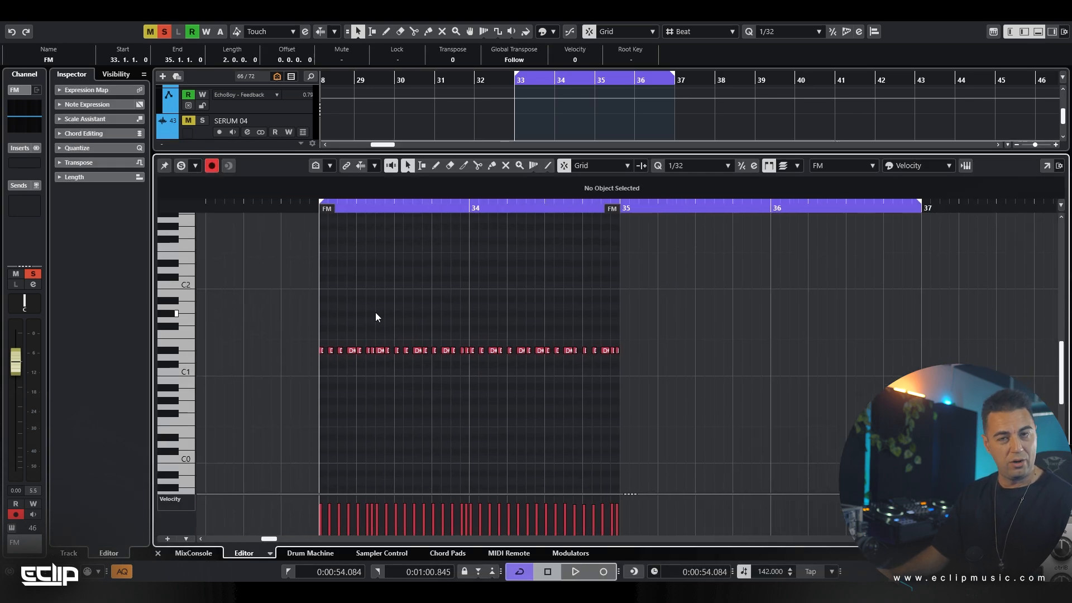
{"action": "scroll", "coordinate": [375, 314], "scroll_direction": "up", "scroll_amount": 2}
{"action": "scroll", "coordinate": [368, 355], "scroll_direction": "up", "scroll_amount": 6}
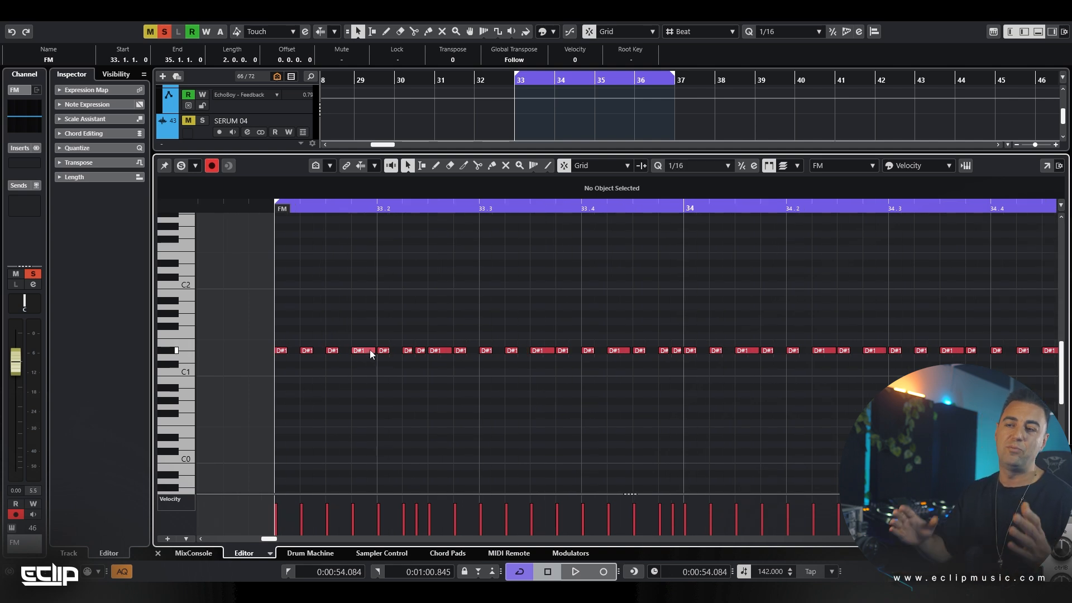
{"action": "scroll", "coordinate": [369, 350], "scroll_direction": "down", "scroll_amount": 3}
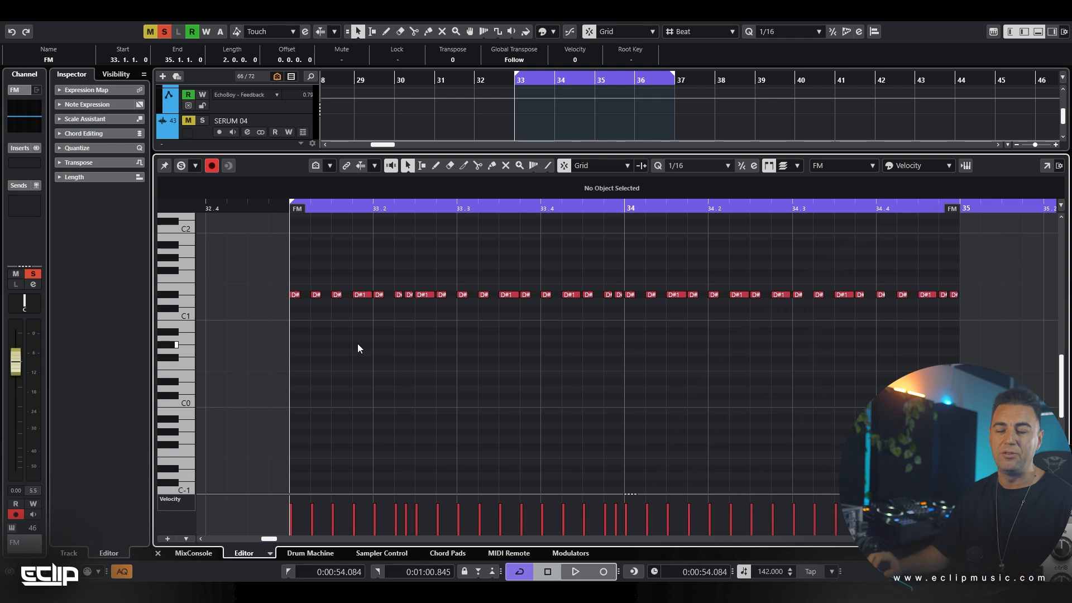
{"action": "scroll", "coordinate": [362, 338], "scroll_direction": "up", "scroll_amount": 2}
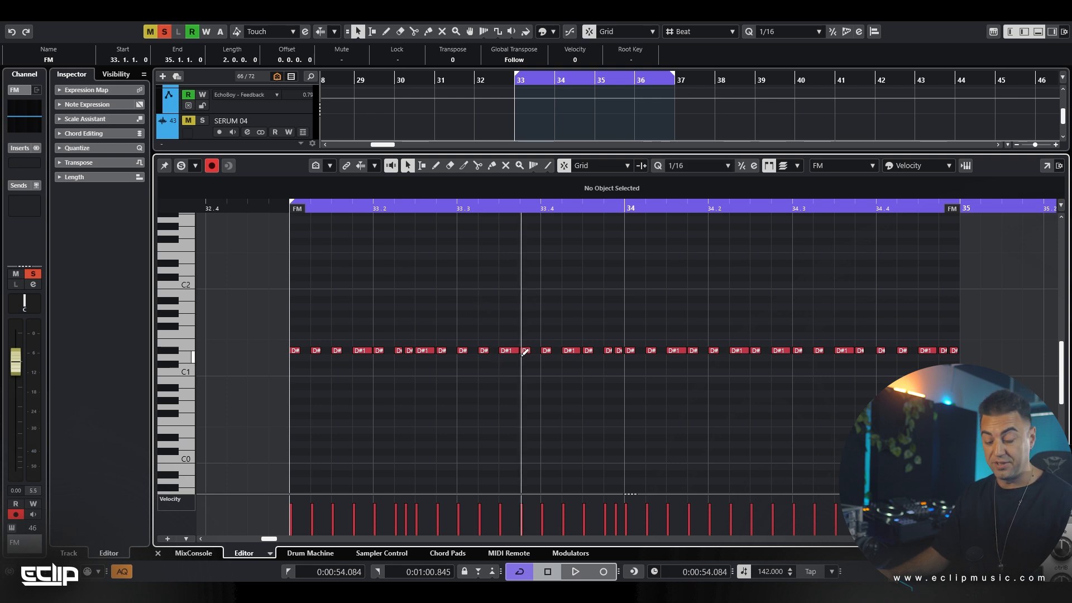
Close the note editor, play the FM riff, and duplicate its two-bar part to fill bars 35 and 36
{"action": "key", "text": "ctrl+e"}
{"action": "key", "text": "space"}
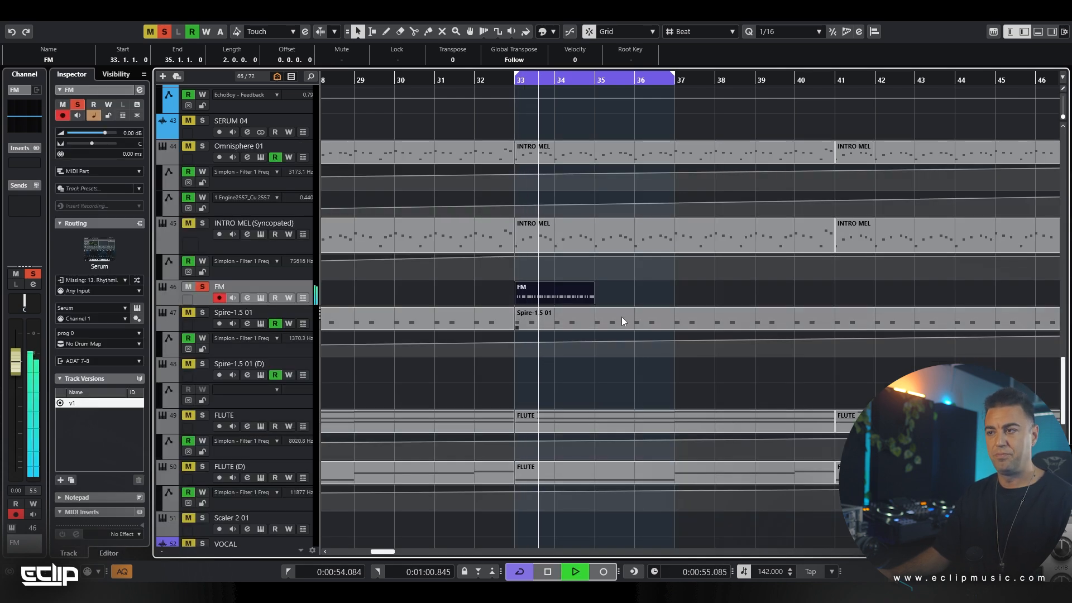
{"action": "left_click", "coordinate": [637, 292]}
{"action": "left_click", "coordinate": [574, 287]}
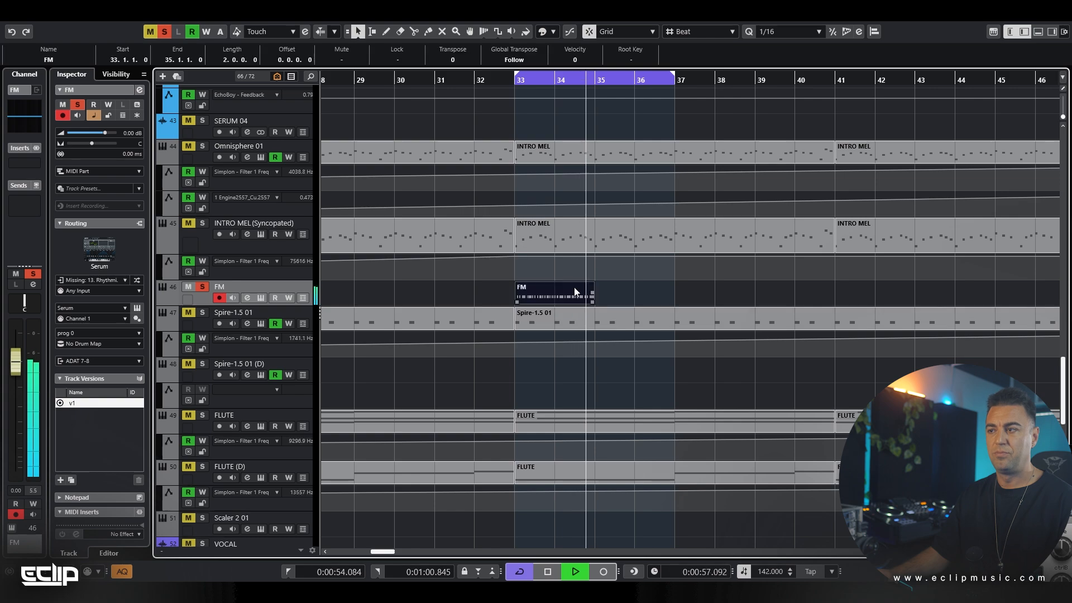
{"action": "key", "text": "ctrl+d"}
{"action": "key", "text": "space"}
{"action": "left_click", "coordinate": [701, 304]}
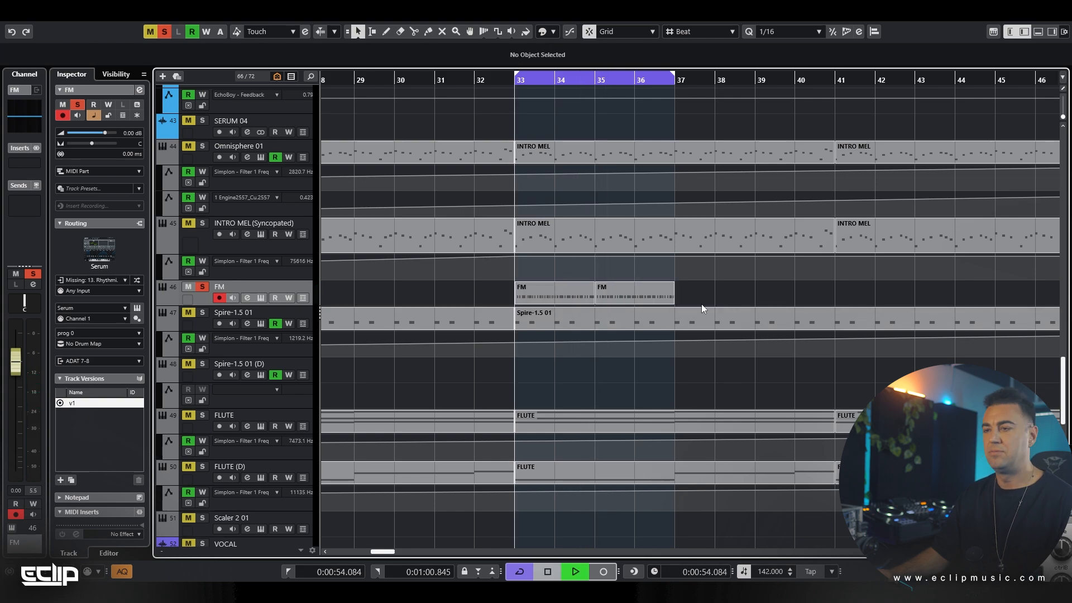
Play the duplicated FM riff over the cycle range and stop playback
{"action": "key", "text": "space"}
{"action": "scroll", "coordinate": [605, 246], "scroll_direction": "up", "scroll_amount": 15}
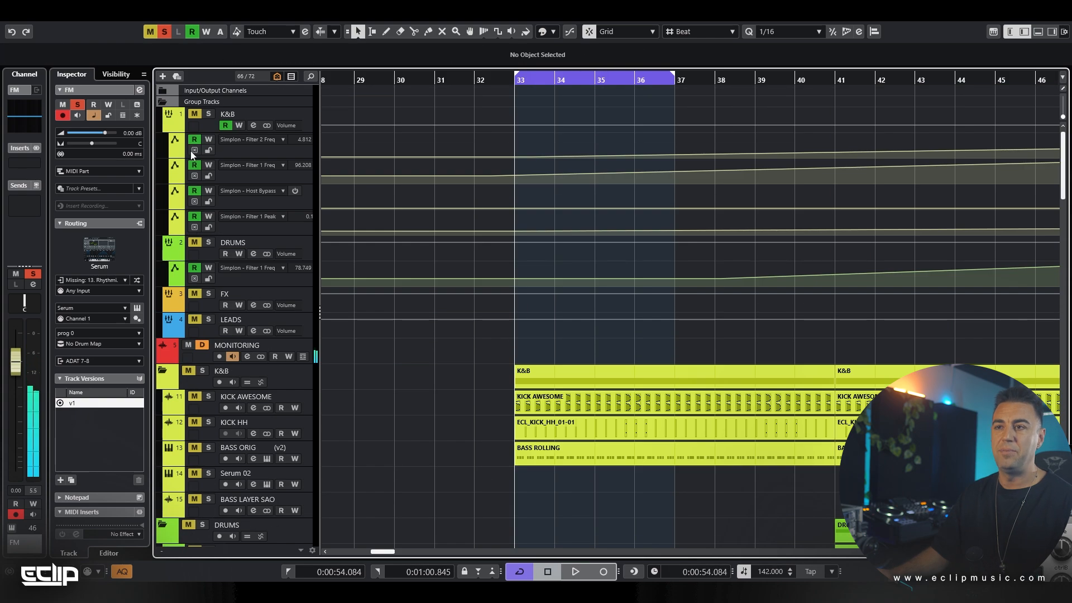
{"action": "scroll", "coordinate": [554, 421], "scroll_direction": "down", "scroll_amount": 15}
{"action": "key", "text": "space"}
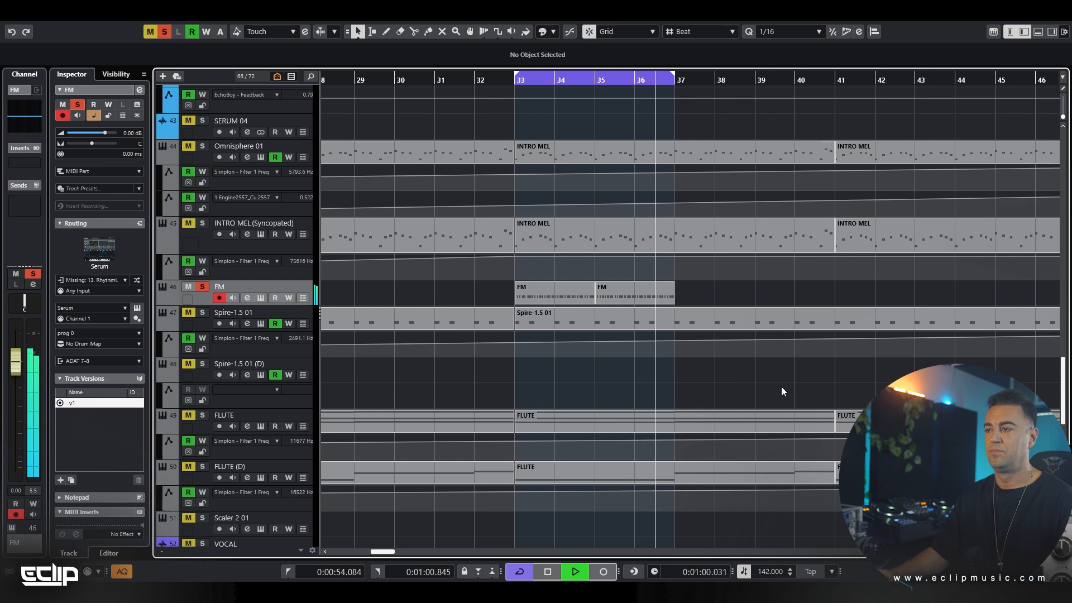
{"action": "key", "text": "space"}
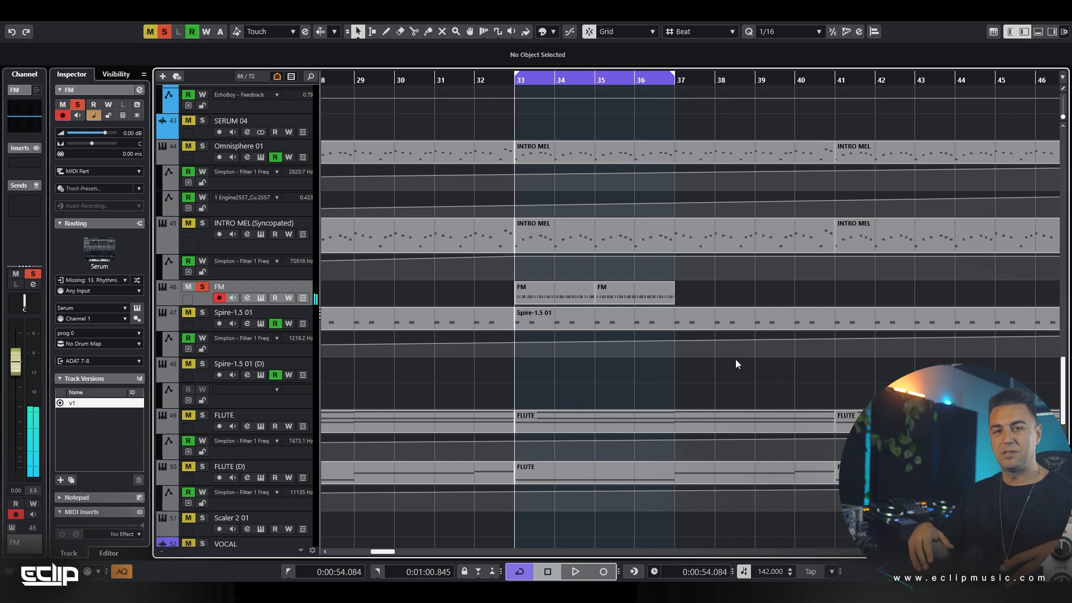
Duplicate both FM parts into bars 37 to 40, and place the playhead near the end of bar 36 and within bar 40
{"action": "left_click", "coordinate": [563, 300]}
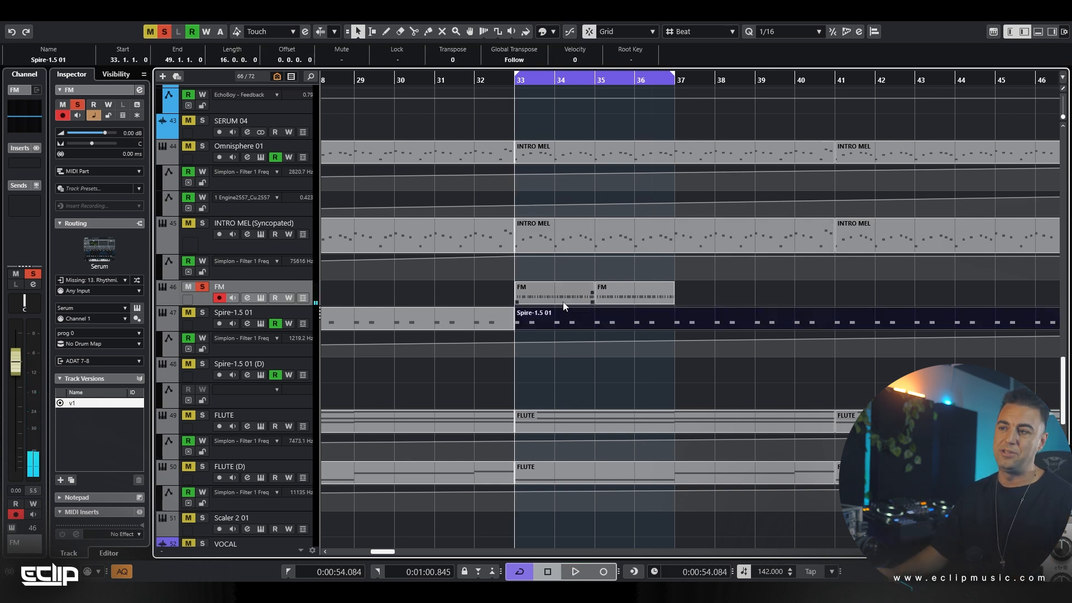
{"action": "left_click", "coordinate": [648, 296]}
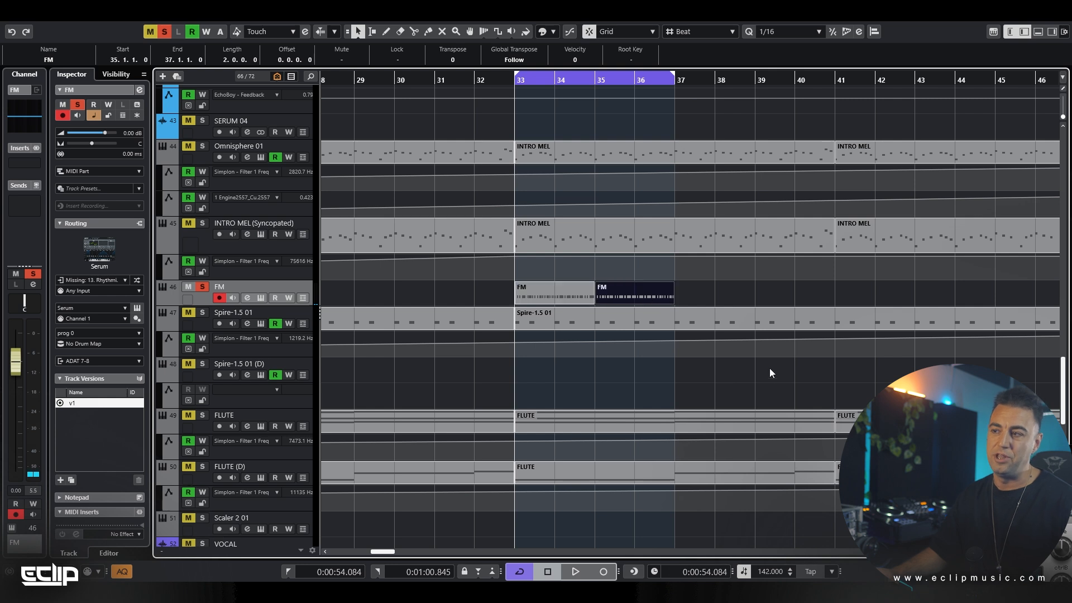
{"action": "left_click_drag", "start_coordinate": [694, 291], "coordinate": [480, 291]}
{"action": "key", "text": "ctrl+d"}
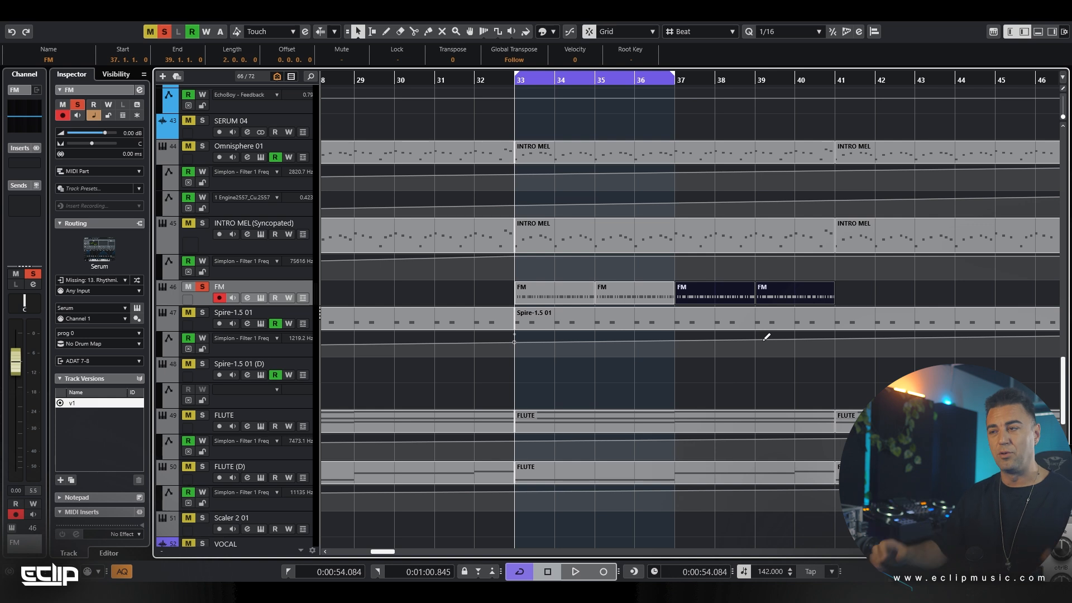
{"action": "left_click", "coordinate": [660, 80]}
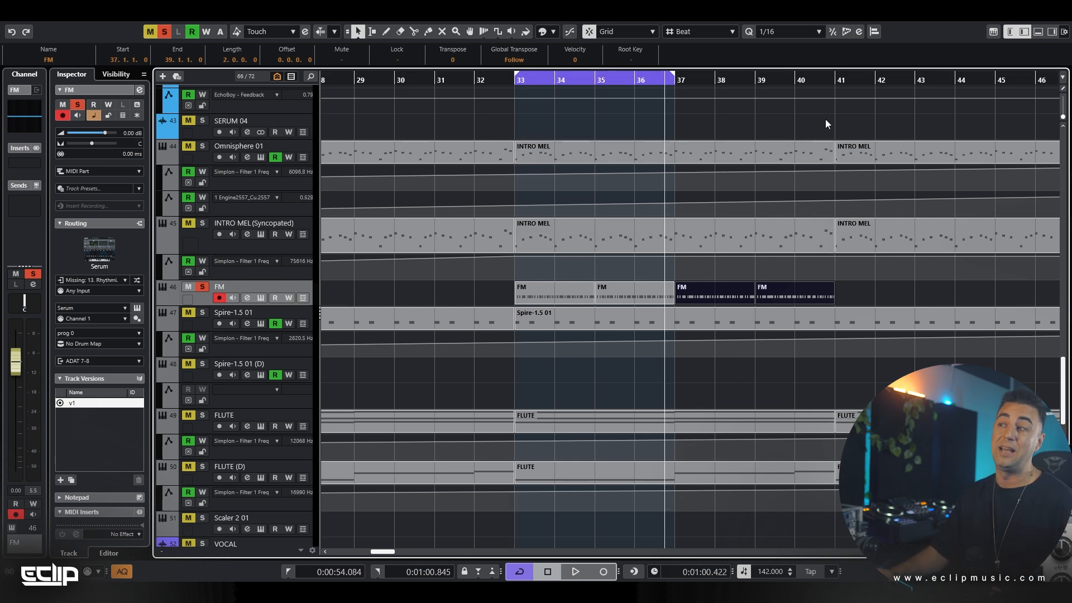
{"action": "left_click", "coordinate": [815, 82]}
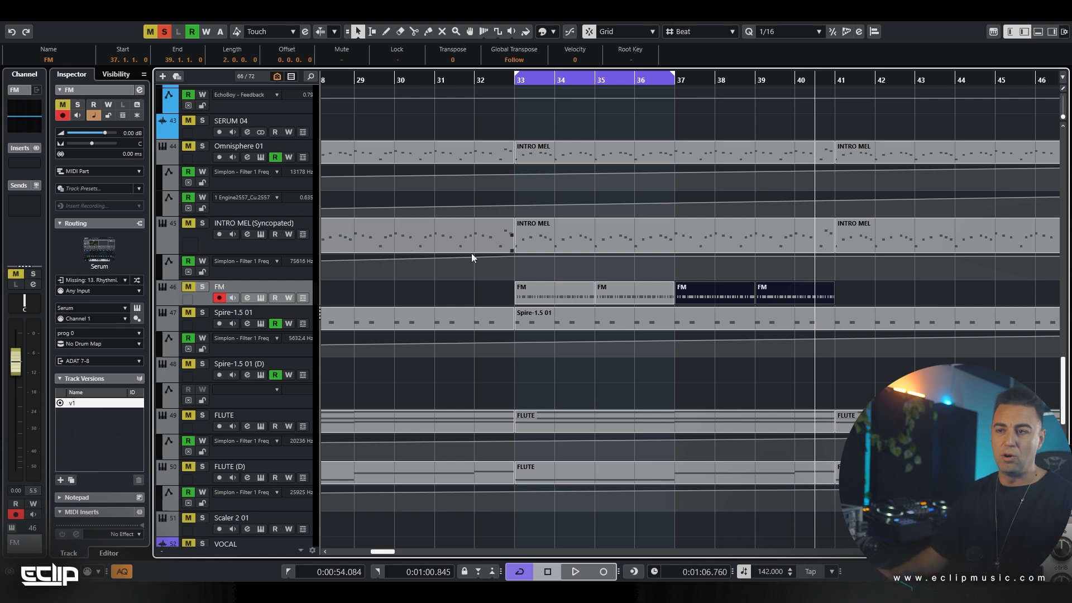
Switch the INTRO MEL track to the Odd-time cycle version and open its part at bar 33 for note editing
{"action": "left_click", "coordinate": [418, 297]}
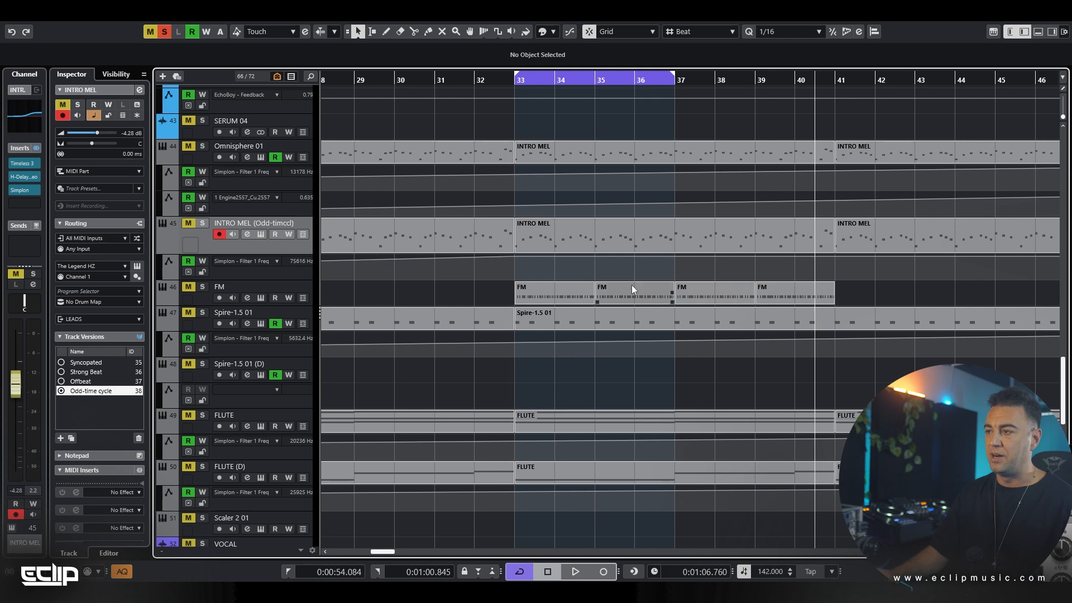
{"action": "double_click", "coordinate": [588, 242]}
{"action": "key", "text": "h"}
{"action": "key", "text": "h"}
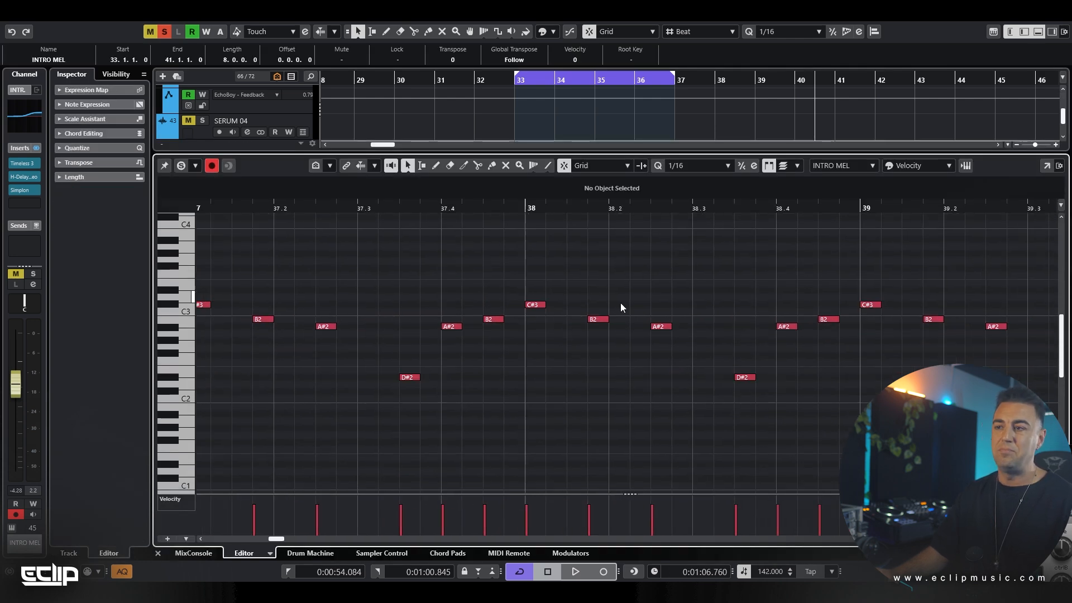
{"action": "scroll", "coordinate": [481, 305], "scroll_direction": "down", "scroll_amount": 5}
{"action": "scroll", "coordinate": [667, 267], "scroll_direction": "left", "scroll_amount": 8}
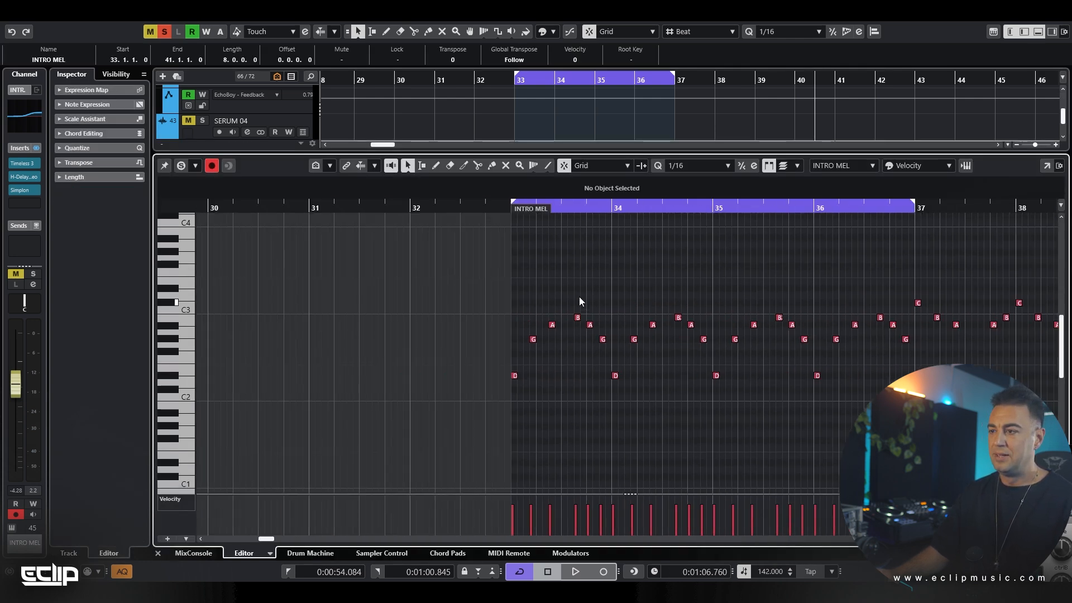
Move the notes after the first D#2 in bar 33 earlier so the first six notes sit on consecutive sixteenths
{"action": "scroll", "coordinate": [546, 296], "scroll_direction": "up", "scroll_amount": 4}
{"action": "left_click_drag", "start_coordinate": [482, 311], "coordinate": [523, 353]}
{"action": "key", "text": "ctrl+Left"}
{"action": "key", "text": "ctrl+Left"}
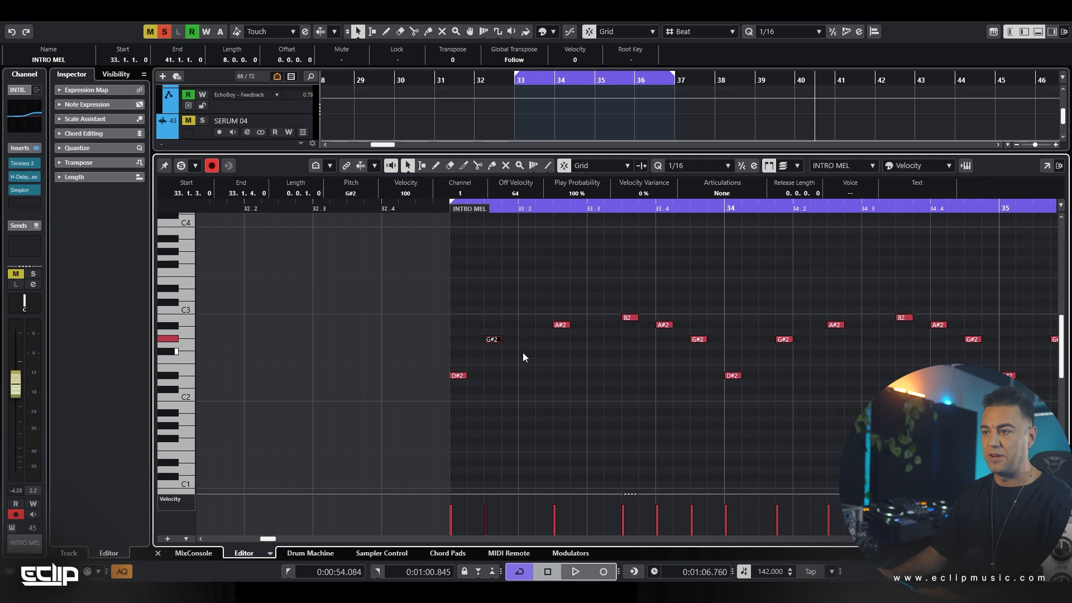
{"action": "left_click_drag", "start_coordinate": [546, 307], "coordinate": [579, 344]}
{"action": "key", "text": "ctrl+Left"}
{"action": "key", "text": "ctrl+Left"}
{"action": "key", "text": "ctrl+Left"}
{"action": "key", "text": "ctrl+Left"}
{"action": "left_click_drag", "start_coordinate": [614, 296], "coordinate": [711, 359]}
{"action": "key", "text": "ctrl+Left"}
{"action": "key", "text": "ctrl+Left"}
{"action": "key", "text": "ctrl+Left"}
{"action": "key", "text": "ctrl+Left"}
{"action": "key", "text": "ctrl+Left"}
{"action": "key", "text": "ctrl+Left"}
{"action": "key", "text": "ctrl+Left"}
{"action": "key", "text": "ctrl+Left"}
{"action": "key", "text": "ctrl+Left"}
{"action": "key", "text": "ctrl+Left"}
{"action": "key", "text": "ctrl+Left"}
{"action": "key", "text": "ctrl+Left"}
{"action": "key", "text": "ctrl+Left"}
{"action": "key", "text": "ctrl+Left"}
{"action": "key", "text": "ctrl+Left"}
{"action": "key", "text": "ctrl+Left"}
{"action": "key", "text": "ctrl+Left"}
{"action": "key", "text": "ctrl+Left"}
{"action": "key", "text": "ctrl+Left"}
{"action": "key", "text": "ctrl+Left"}
{"action": "key", "text": "ctrl+Left"}
{"action": "key", "text": "ctrl+Left"}
{"action": "key", "text": "ctrl+Left"}
{"action": "key", "text": "ctrl+Left"}
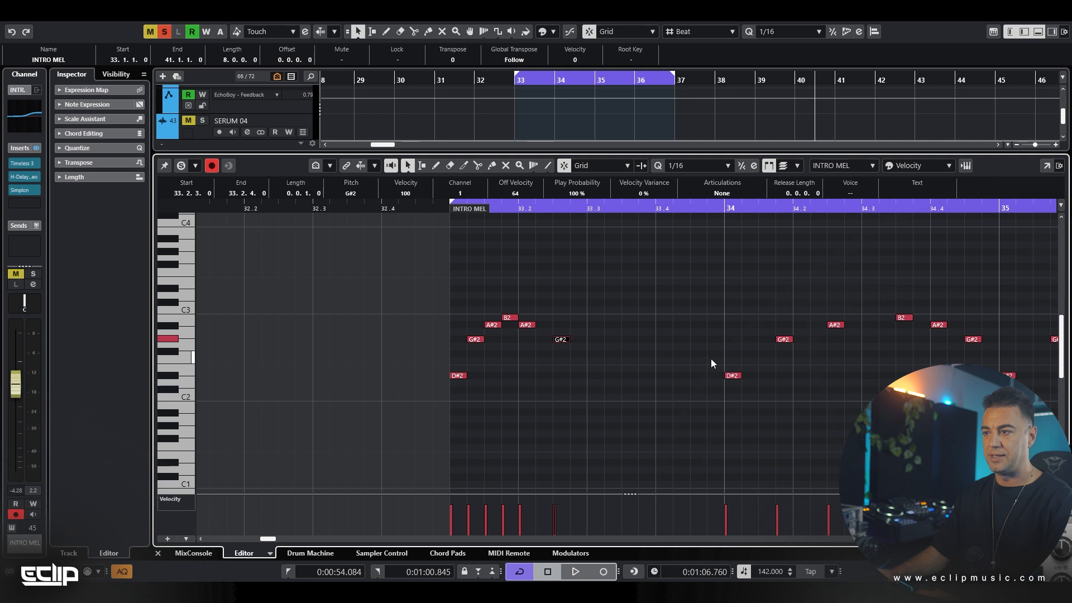
Extend the sequence with an A#2 at 33.2.3 and a G#2 at 33.2.4 to make an eight-note pattern
{"action": "left_click", "coordinate": [561, 324]}
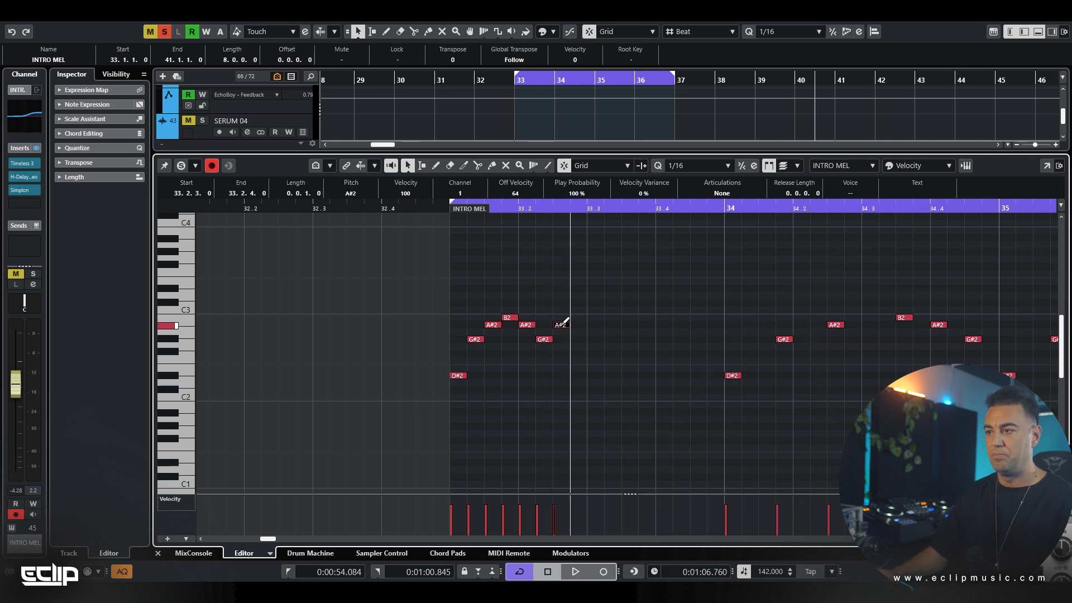
{"action": "left_click", "coordinate": [573, 375]}
{"action": "key", "text": "g"}
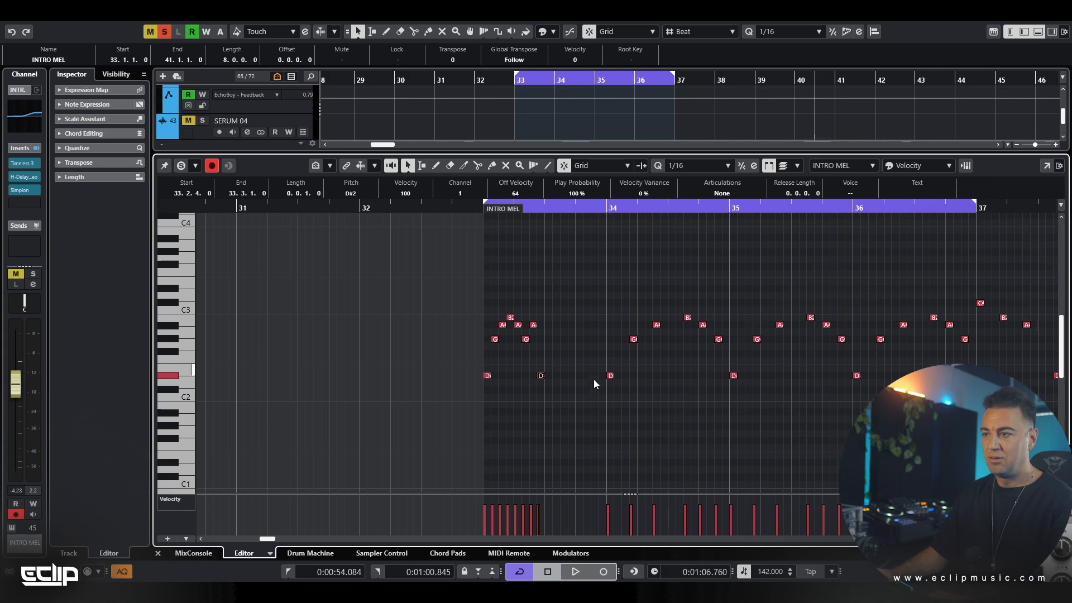
{"action": "key", "text": "Up"}
{"action": "key", "text": "Up"}
{"action": "key", "text": "Up"}
{"action": "key", "text": "Up"}
Delete the remaining old notes up to bar 37 and duplicate the eight-note pattern to fill bars 33 to 36
{"action": "left_click_drag", "start_coordinate": [583, 284], "coordinate": [970, 429]}
{"action": "key", "text": "Delete"}
{"action": "left_click_drag", "start_coordinate": [699, 291], "coordinate": [410, 423]}
{"action": "key", "text": "alt+d"}
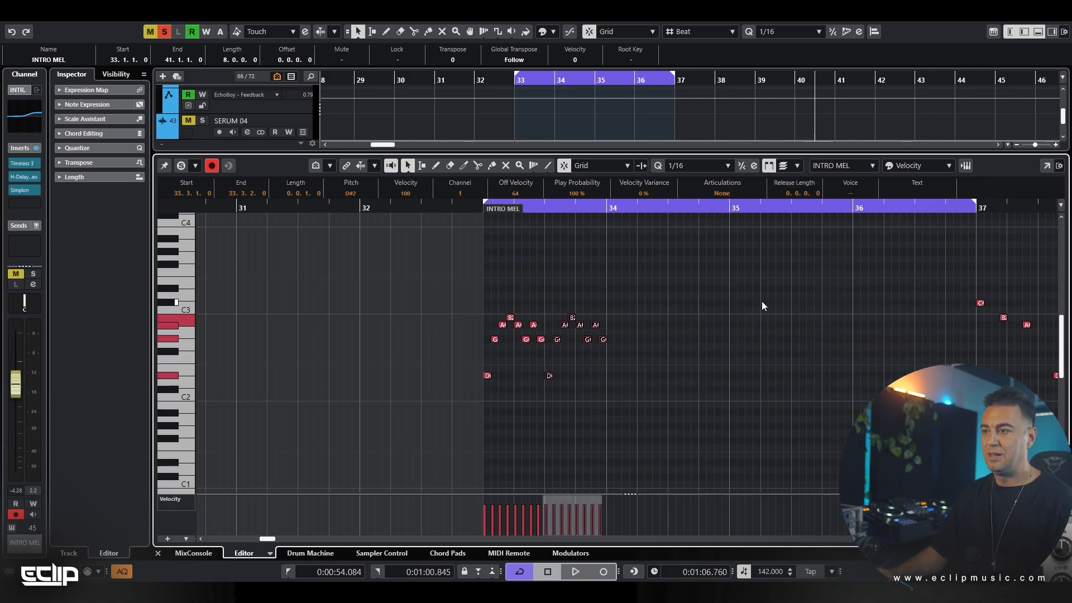
{"action": "left_click_drag", "start_coordinate": [754, 293], "coordinate": [422, 440]}
{"action": "key", "text": "alt+d"}
{"action": "key", "text": "alt+d"}
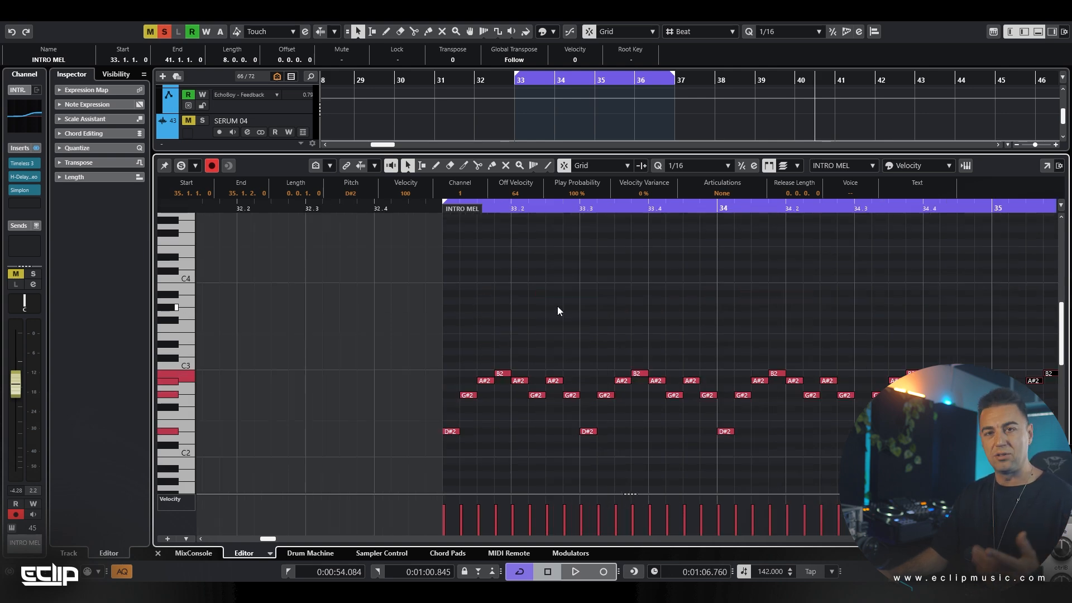
Solo the INTRO MEL track, play the repeating eight-note pattern while following its notes in the editor, and stop playback
{"action": "left_click", "coordinate": [561, 299]}
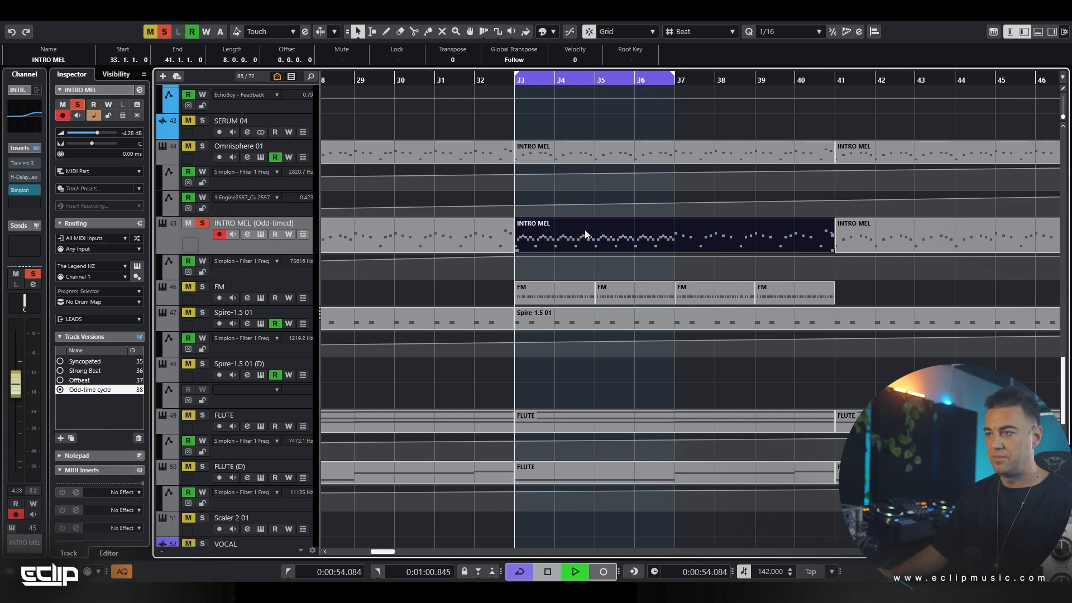
{"action": "key", "text": "space"}
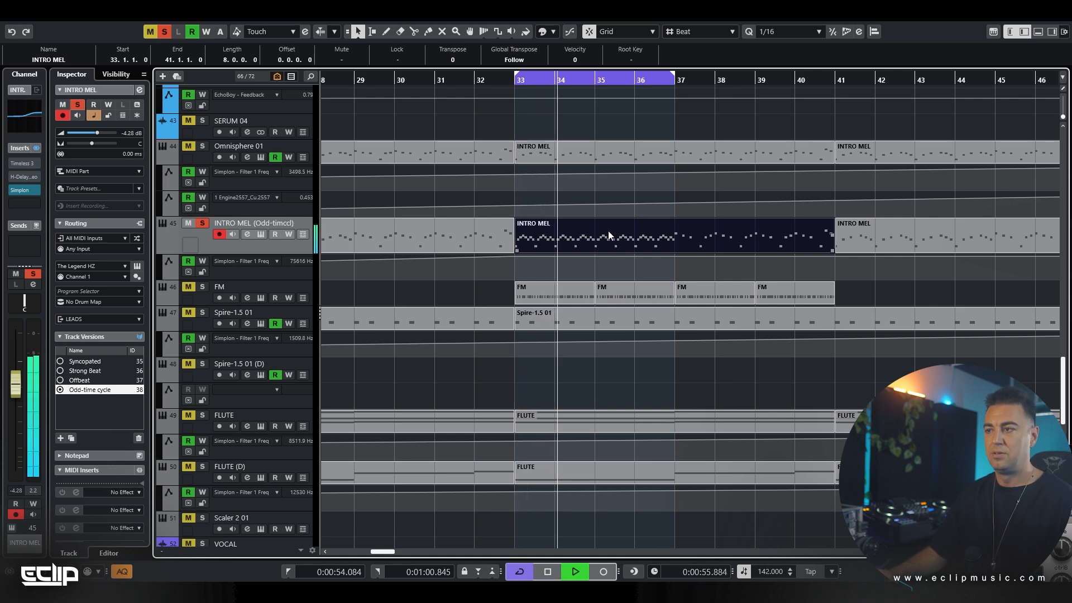
{"action": "double_click", "coordinate": [601, 239]}
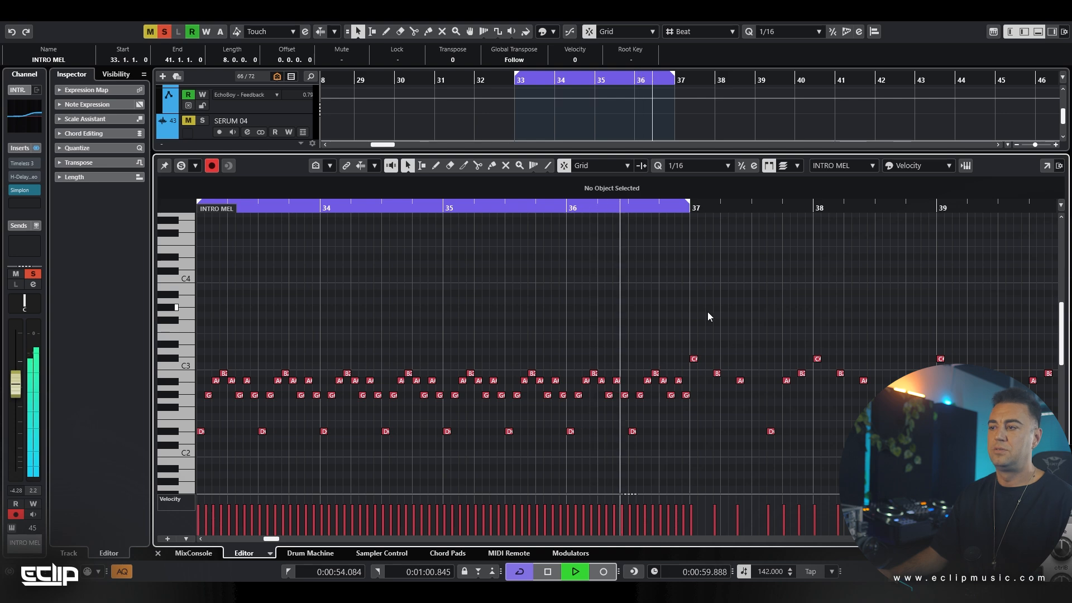
{"action": "scroll", "coordinate": [718, 306], "scroll_direction": "down", "scroll_amount": 1}
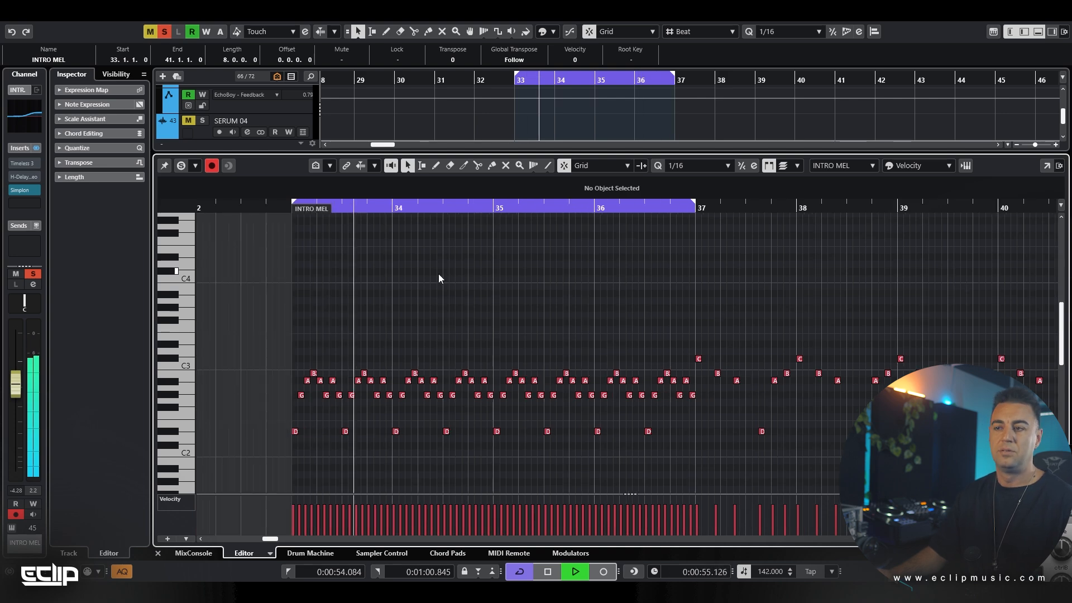
{"action": "key", "text": "space"}
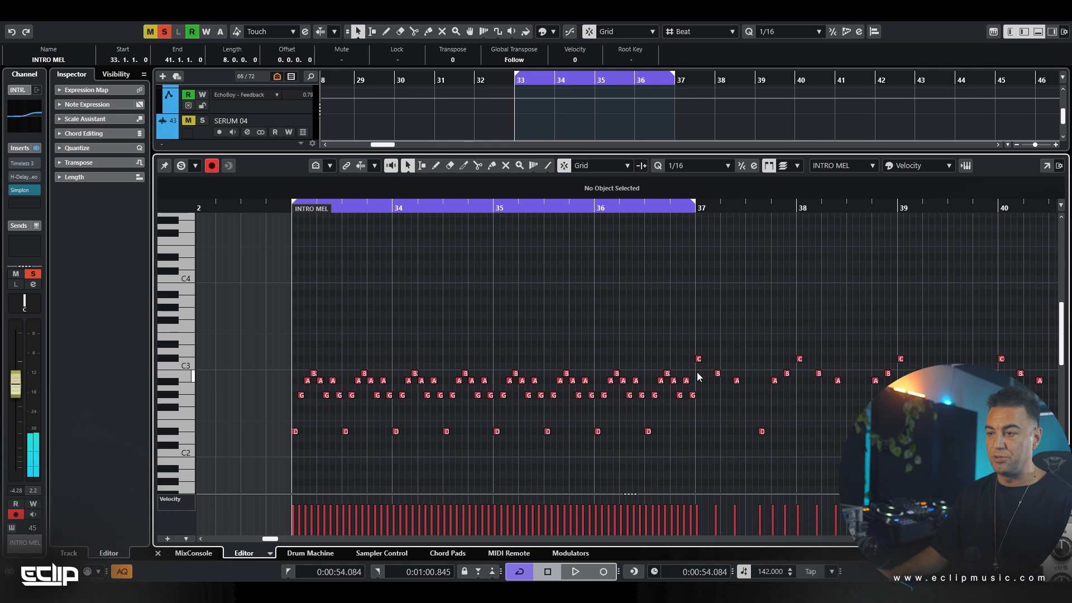
Trim the melody before bar 37 to its first seven notes and duplicate that seven-note pattern until it runs past bar 37
{"action": "left_click_drag", "start_coordinate": [697, 373], "coordinate": [339, 477]}
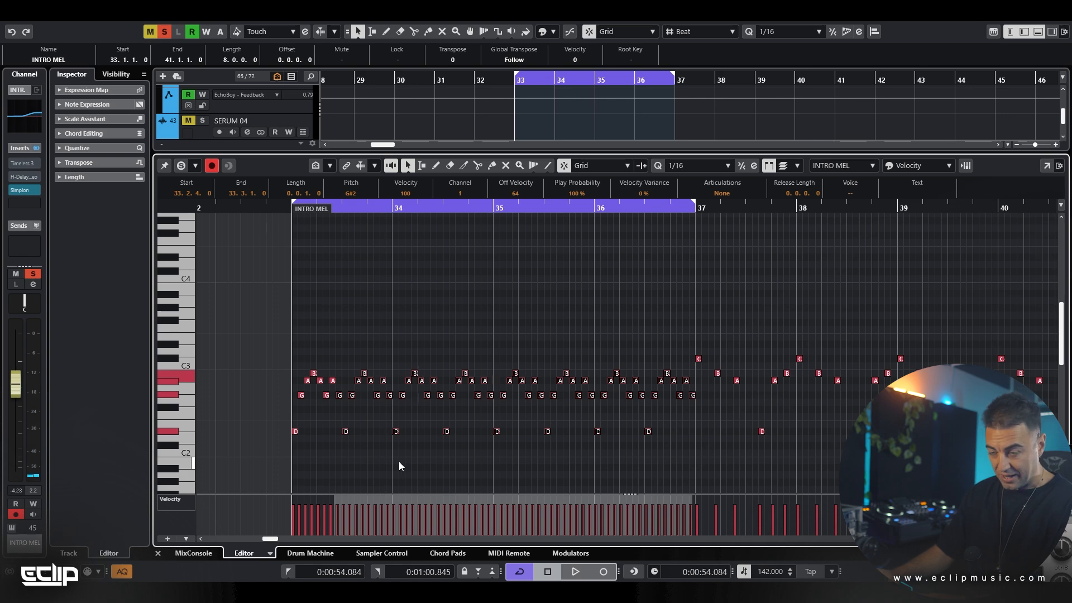
{"action": "key", "text": "Delete"}
{"action": "scroll", "coordinate": [287, 353], "scroll_direction": "up", "scroll_amount": 4}
{"action": "left_click_drag", "start_coordinate": [232, 346], "coordinate": [657, 503]}
{"action": "key", "text": "ctrl+d"}
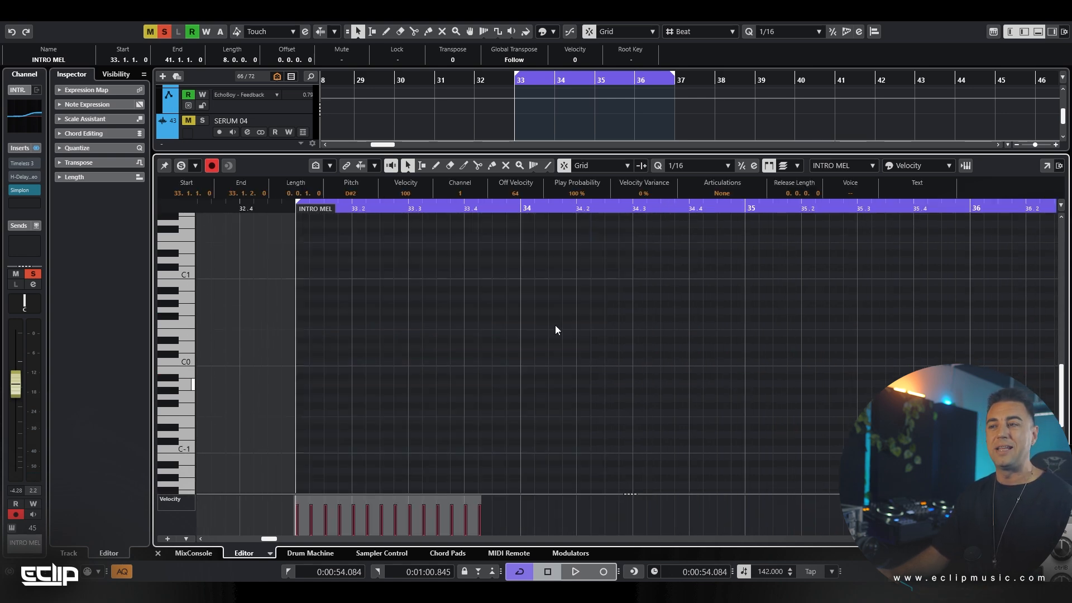
{"action": "scroll", "coordinate": [553, 354], "scroll_direction": "up", "scroll_amount": 5}
{"action": "key", "text": "ctrl+d"}
{"action": "scroll", "coordinate": [452, 354], "scroll_direction": "down", "scroll_amount": 3}
{"action": "scroll", "coordinate": [449, 354], "scroll_direction": "up", "scroll_amount": 2}
{"action": "key", "text": "ctrl+d"}
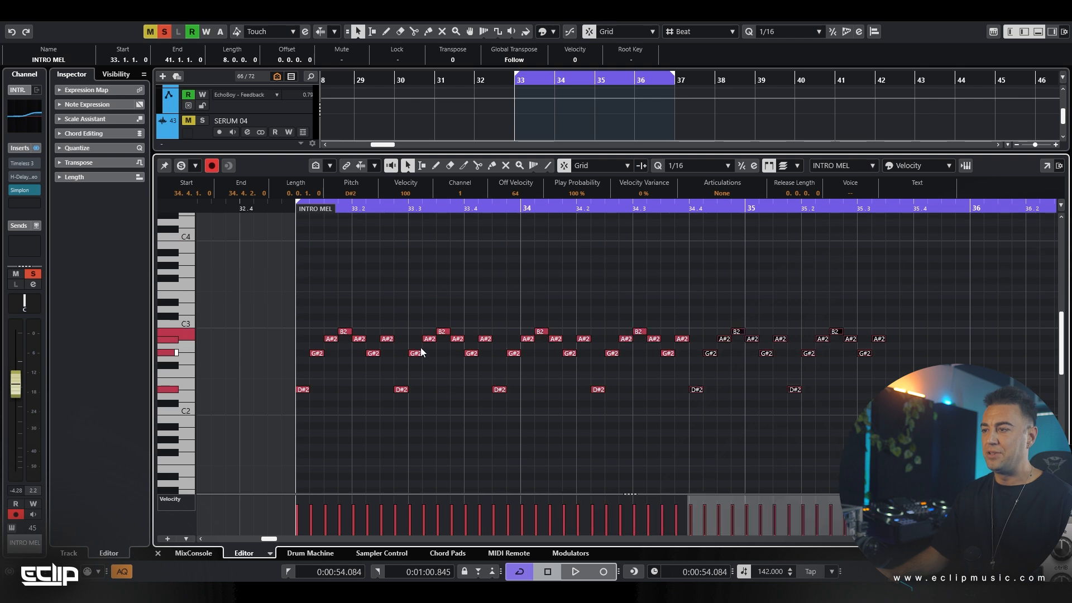
{"action": "scroll", "coordinate": [335, 345], "scroll_direction": "down", "scroll_amount": 3}
{"action": "key", "text": "ctrl+d"}
{"action": "key", "text": "ctrl+d"}
Play the seven-note odd-time pattern over the cycle range, deselect its notes, and stop playback
{"action": "key", "text": "space"}
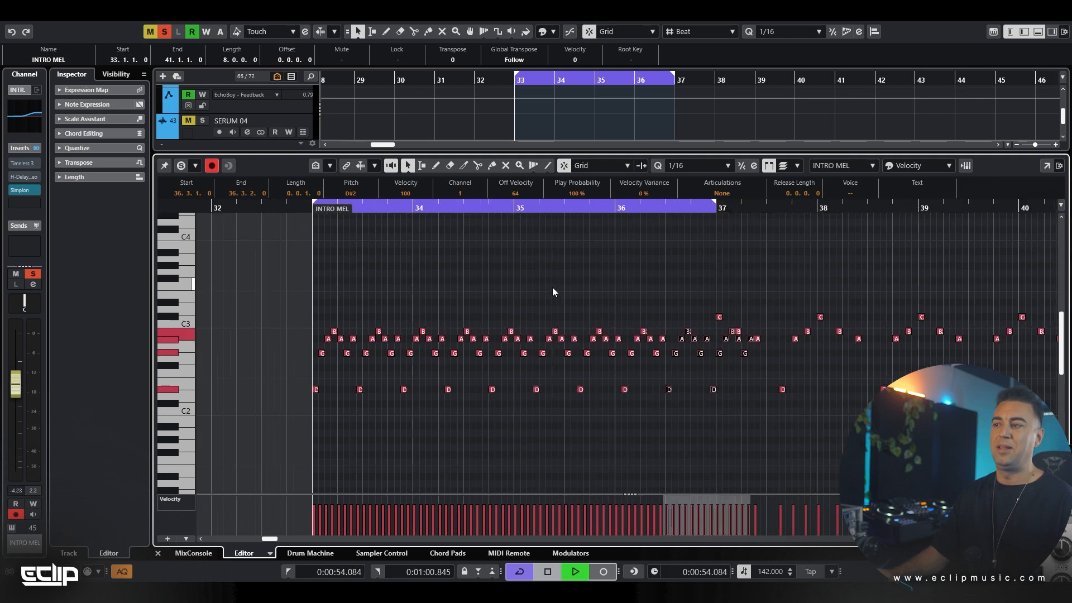
{"action": "left_click", "coordinate": [551, 288]}
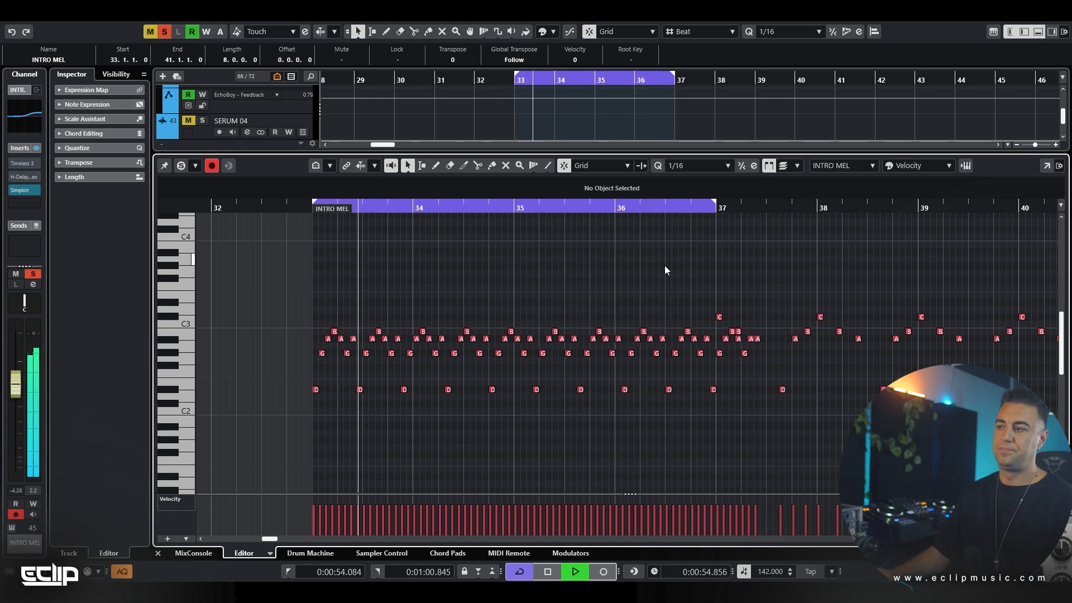
{"action": "key", "text": "space"}
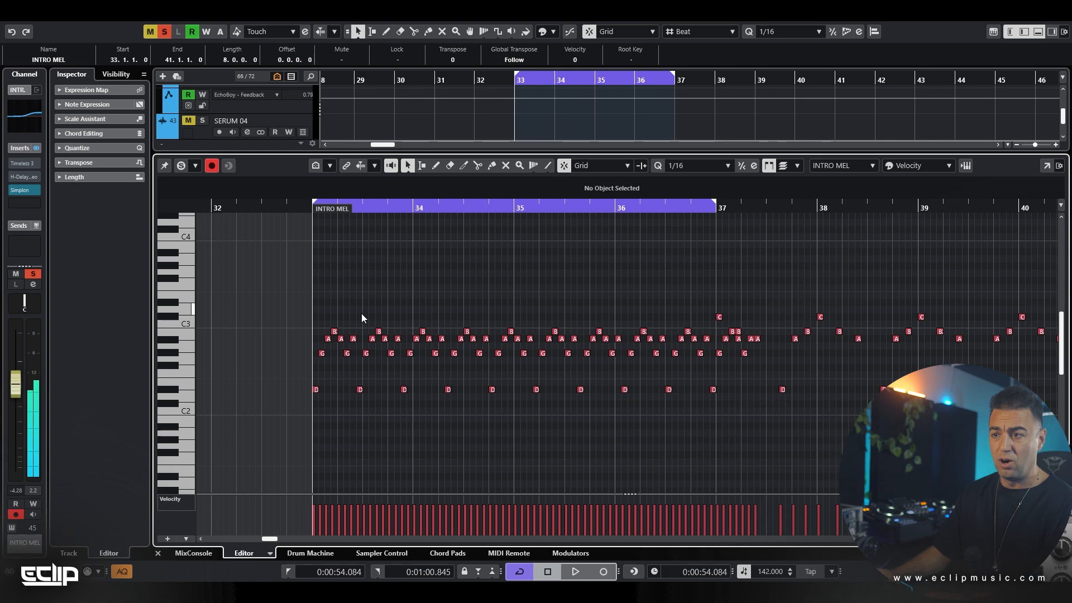
Trim the melody before bar 37 down to its first five notes
{"action": "left_click_drag", "start_coordinate": [361, 314], "coordinate": [714, 437]}
{"action": "key", "text": "Delete"}
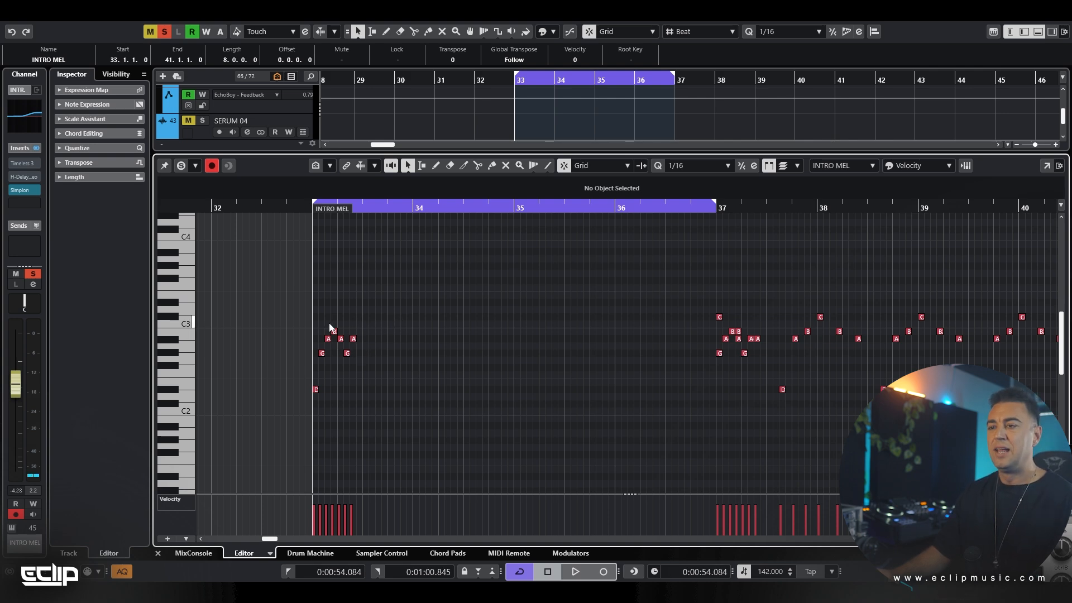
{"action": "scroll", "coordinate": [329, 322], "scroll_direction": "up", "scroll_amount": 1}
{"action": "left_click_drag", "start_coordinate": [433, 321], "coordinate": [357, 388]}
{"action": "key", "text": "Delete"}
Duplicate the five-note pattern repeatedly until it runs past bar 37
{"action": "left_click_drag", "start_coordinate": [363, 321], "coordinate": [259, 441]}
{"action": "key", "text": "ctrl+d"}
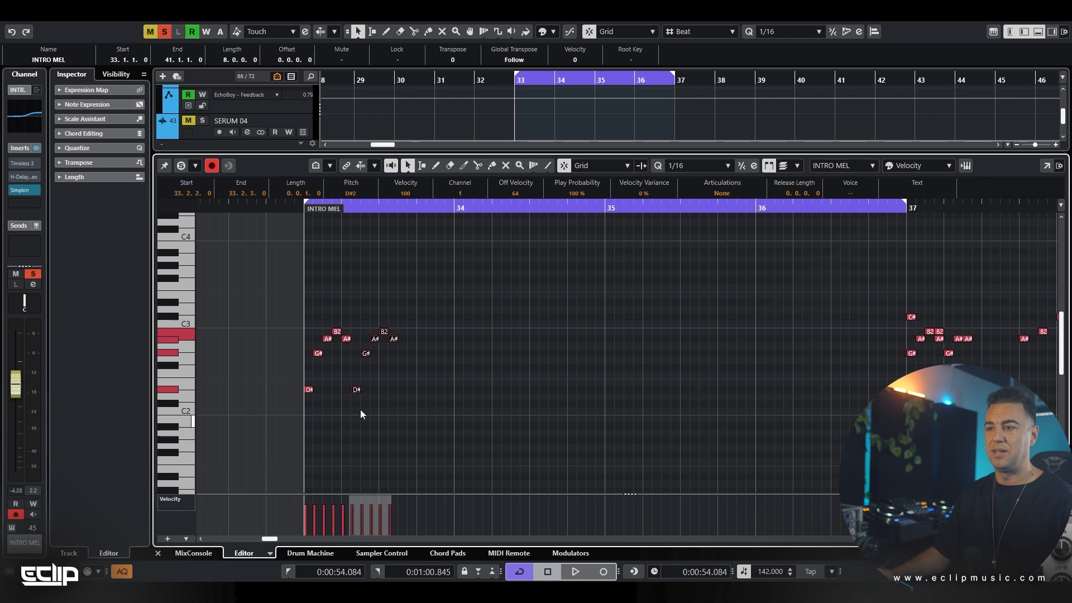
{"action": "left_click_drag", "start_coordinate": [494, 299], "coordinate": [238, 444]}
{"action": "key", "text": "ctrl+d"}
{"action": "left_click_drag", "start_coordinate": [526, 301], "coordinate": [241, 433]}
{"action": "key", "text": "ctrl+d"}
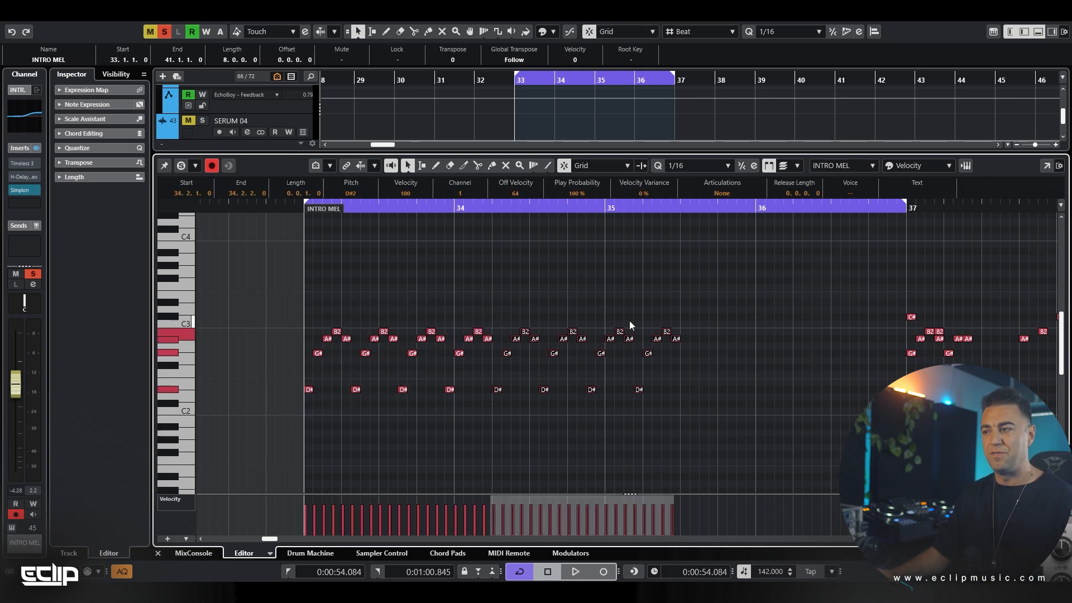
{"action": "key", "text": "ctrl+d"}
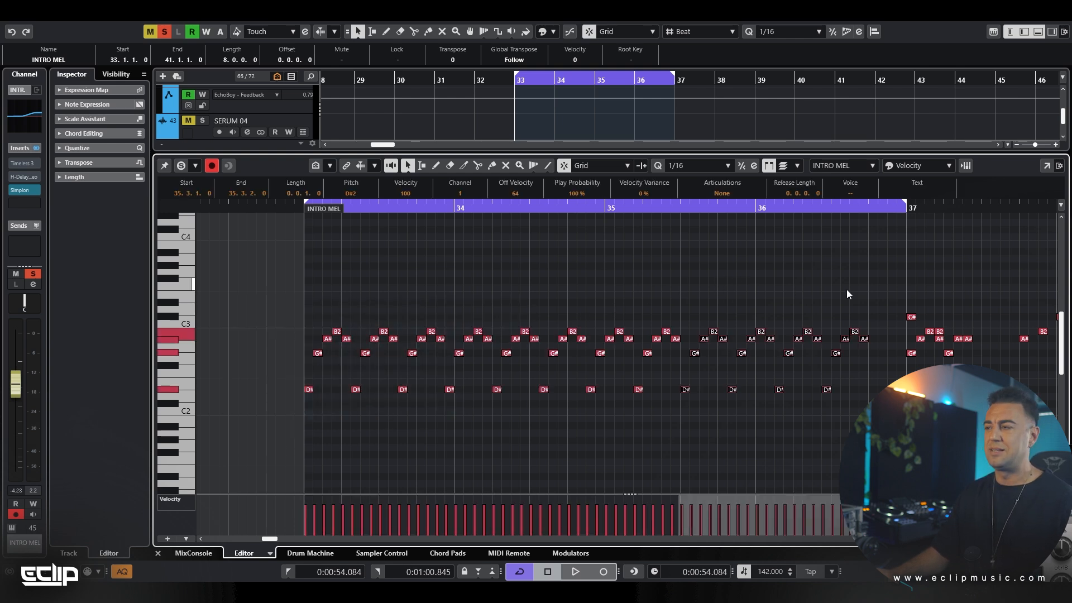
{"action": "left_click_drag", "start_coordinate": [879, 301], "coordinate": [829, 401]}
{"action": "key", "text": "ctrl+d"}
Play the five-note pattern over the cycle range, deselect its notes, and stop playback
{"action": "key", "text": "space"}
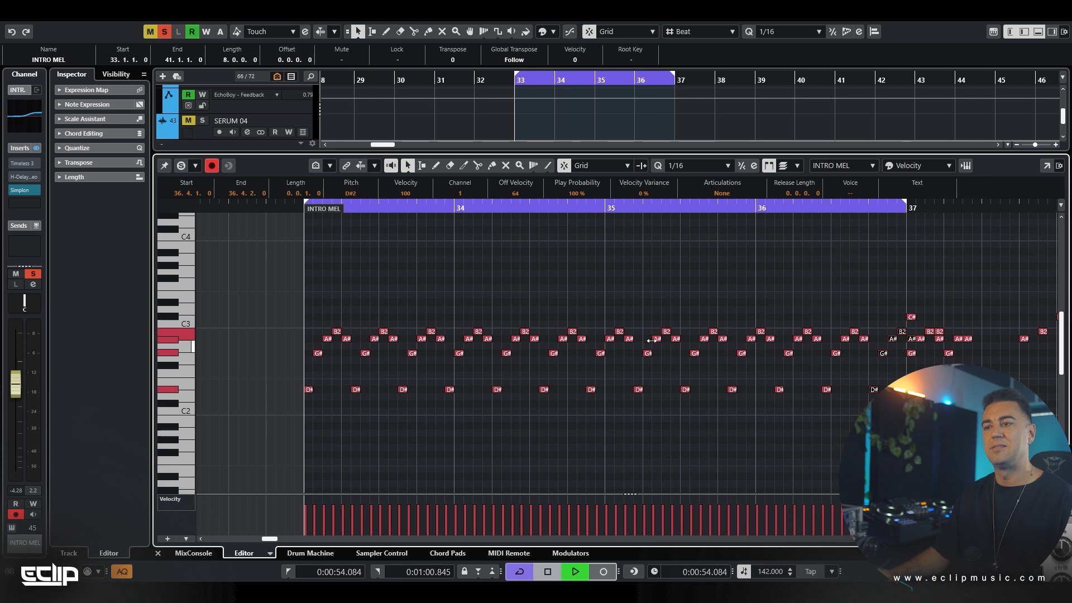
{"action": "left_click", "coordinate": [627, 320]}
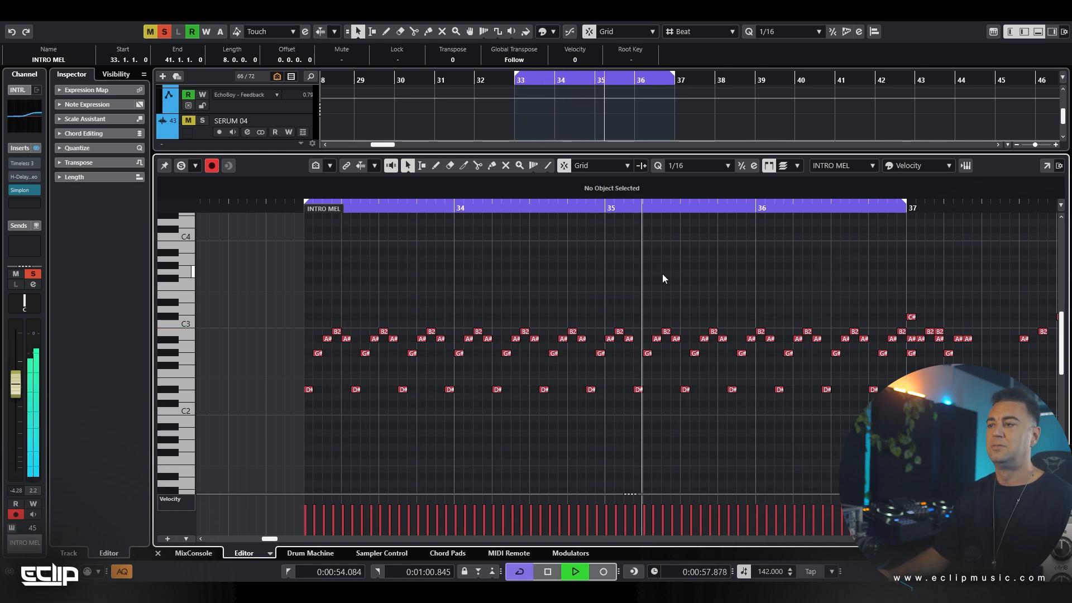
{"action": "scroll", "coordinate": [659, 272], "scroll_direction": "down", "scroll_amount": 2, "text": "ctrl"}
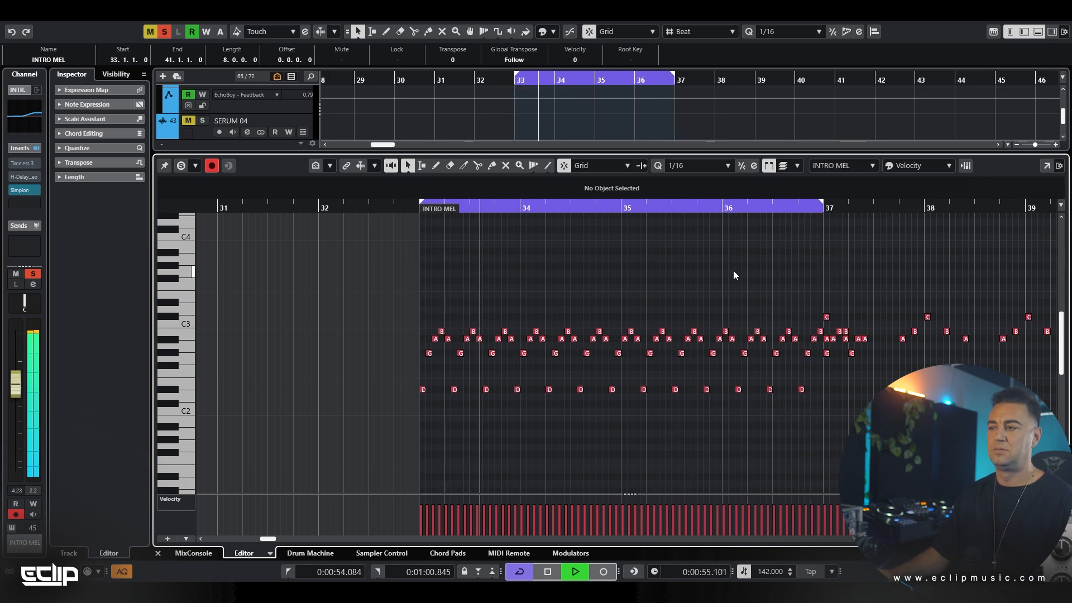
{"action": "key", "text": "space"}
Trim the melody before bar 37 to its first three notes and duplicate them up to bar 36
{"action": "left_click_drag", "start_coordinate": [819, 323], "coordinate": [444, 417]}
{"action": "key", "text": "Delete"}
{"action": "left_click_drag", "start_coordinate": [474, 291], "coordinate": [409, 414]}
{"action": "key", "text": "ctrl+d"}
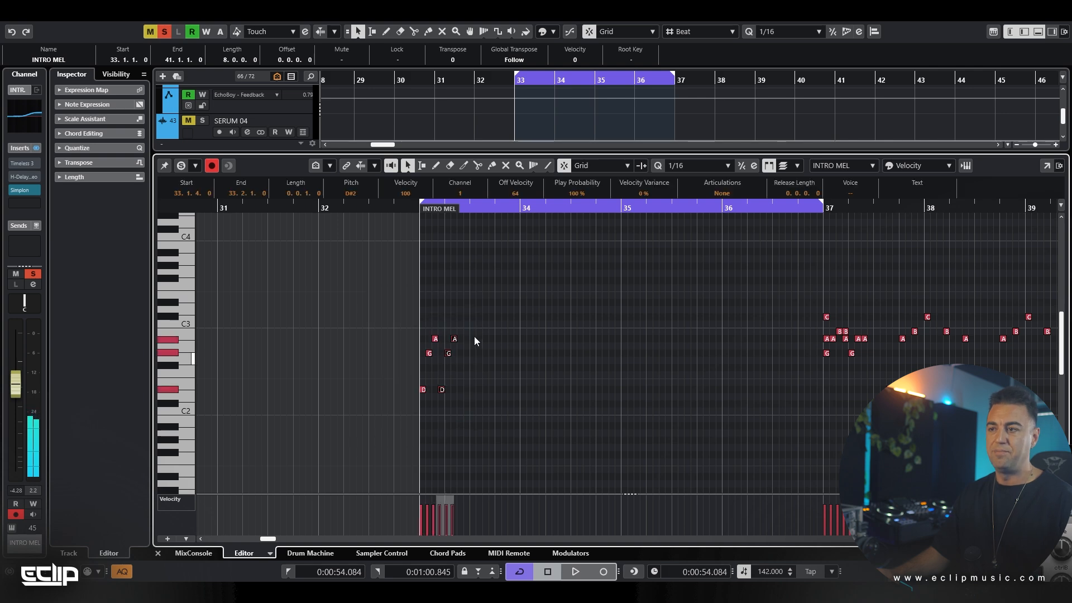
{"action": "left_click_drag", "start_coordinate": [476, 313], "coordinate": [405, 416]}
{"action": "key", "text": "ctrl+d"}
{"action": "left_click_drag", "start_coordinate": [513, 271], "coordinate": [360, 437]}
{"action": "key", "text": "ctrl+d"}
{"action": "left_click_drag", "start_coordinate": [611, 297], "coordinate": [358, 446]}
{"action": "key", "text": "ctrl+d"}
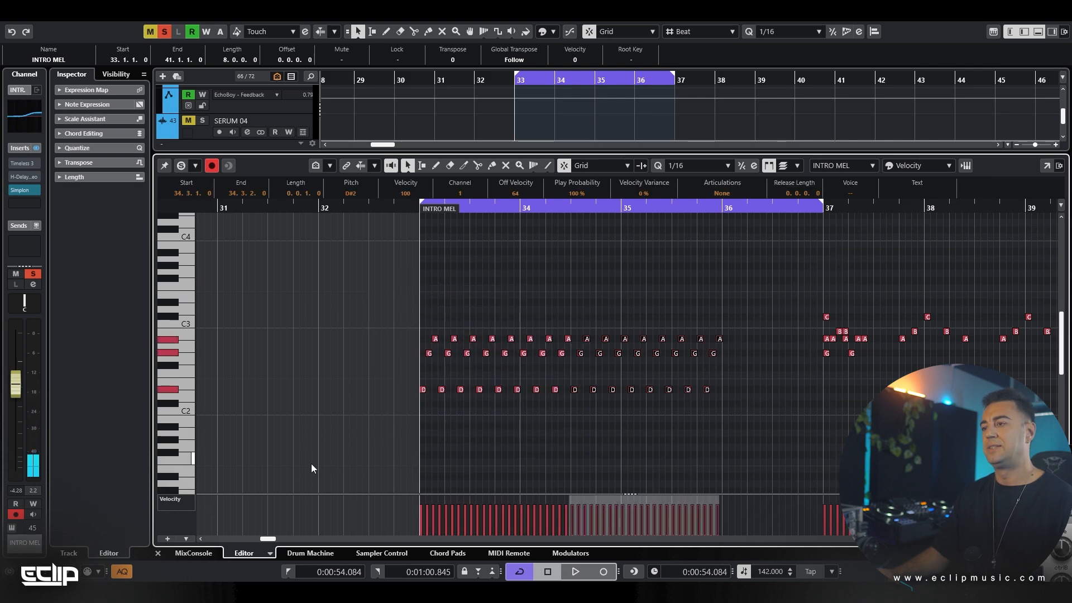
Play the three-note pattern and duplicate its last repetitions to fill bar 36
{"action": "key", "text": "space"}
{"action": "left_click_drag", "start_coordinate": [769, 305], "coordinate": [667, 417]}
{"action": "left_click_drag", "start_coordinate": [771, 389], "coordinate": [772, 390]}
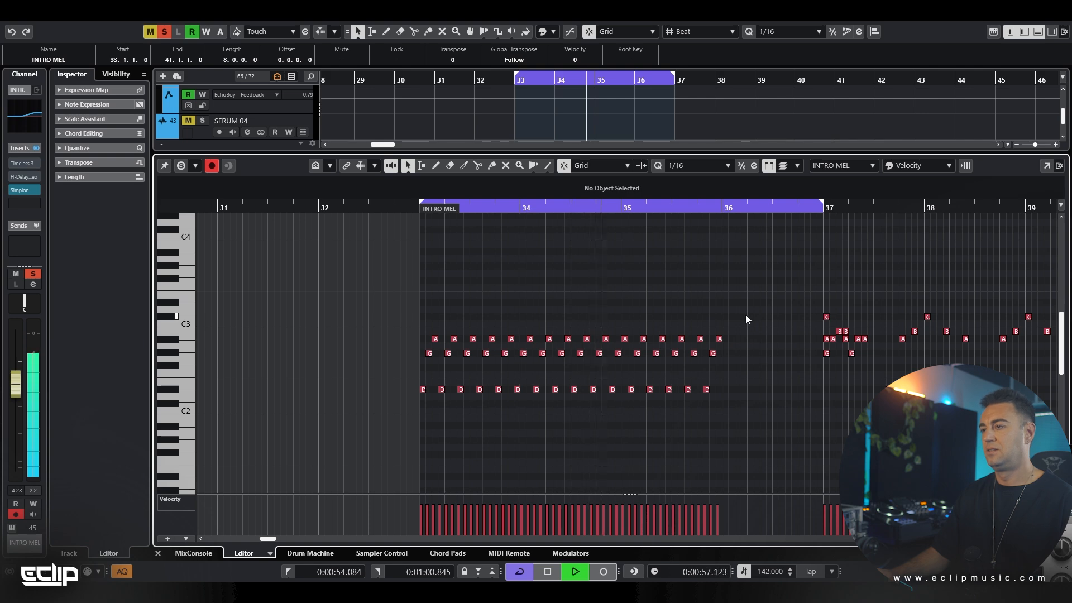
{"action": "left_click_drag", "start_coordinate": [757, 313], "coordinate": [637, 428]}
{"action": "key", "text": "ctrl+d"}
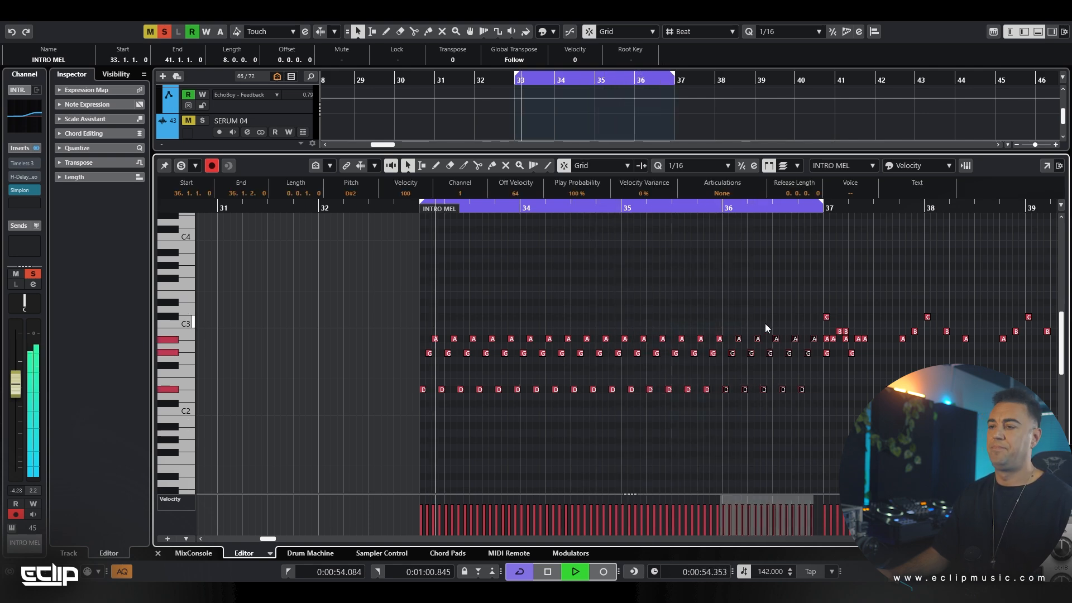
Deselect the notes, stop playback, and undo the three-note edits back to the five-note pattern
{"action": "left_click", "coordinate": [625, 301]}
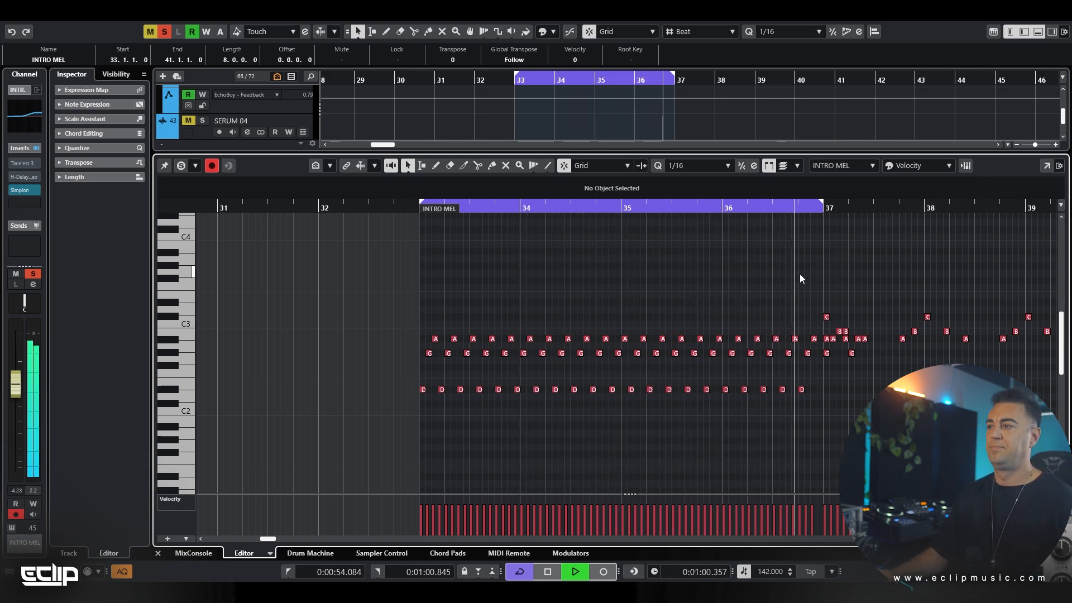
{"action": "key", "text": "space"}
{"action": "key", "text": "ctrl+z"}
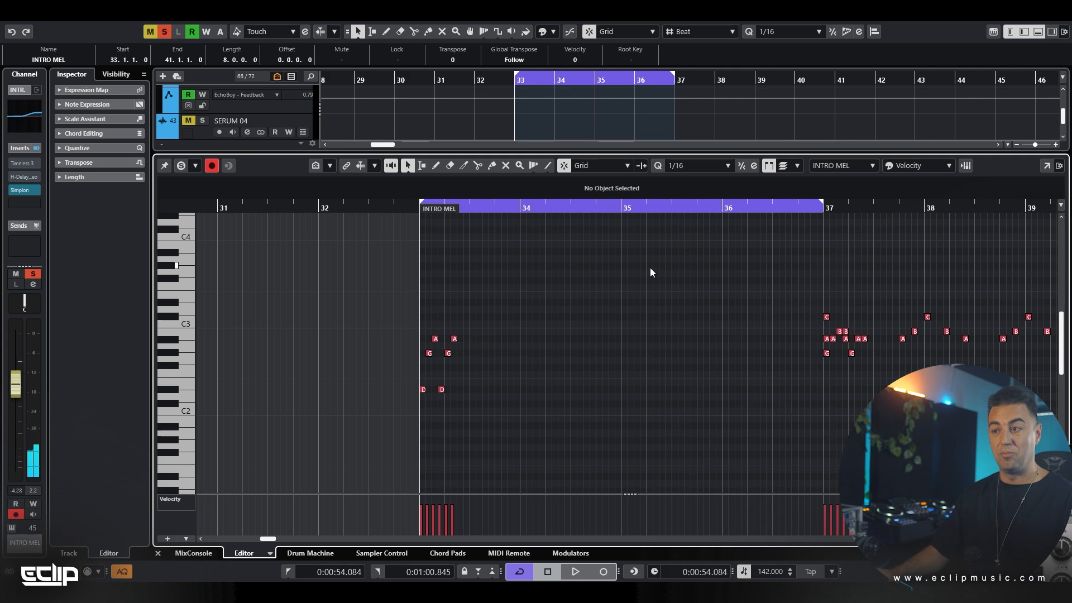
{"action": "key", "text": "ctrl+z"}
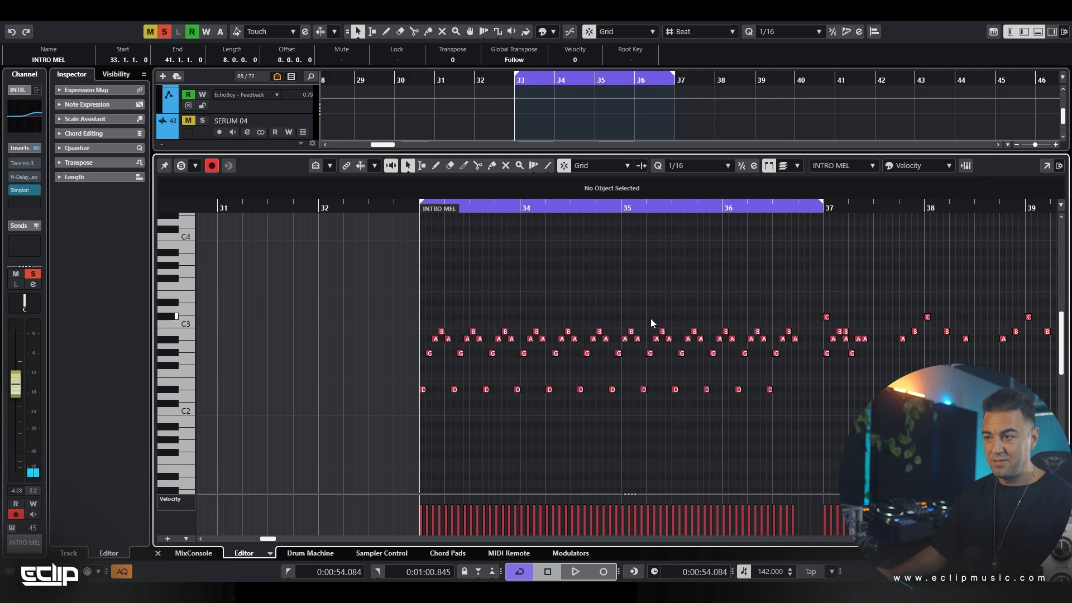
Delete all repetitions after the first five-note group, leaving the notes from bar 37 onward
{"action": "left_click_drag", "start_coordinate": [801, 326], "coordinate": [455, 458]}
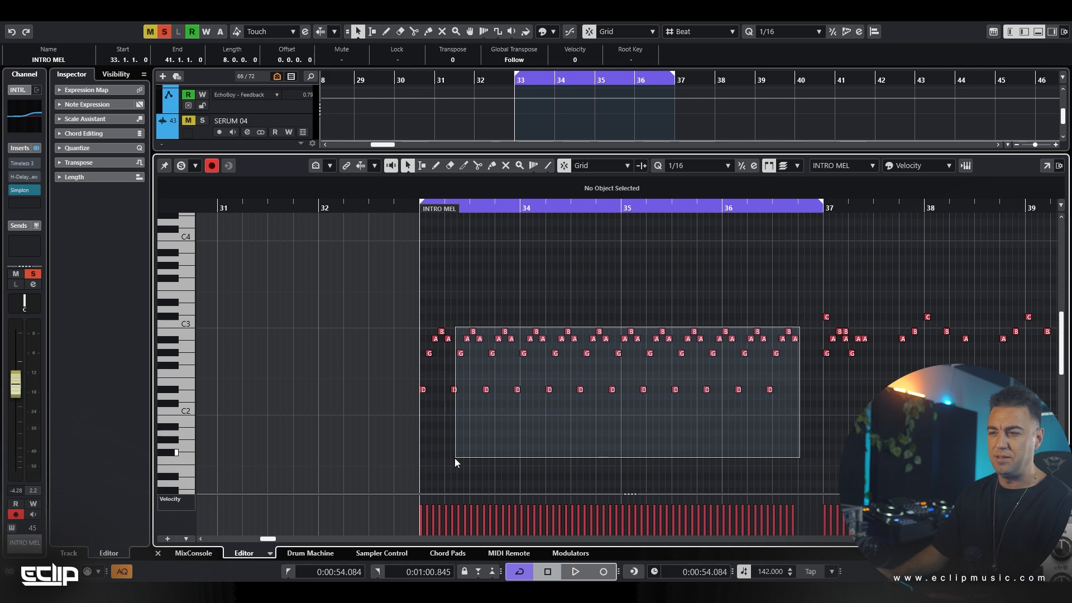
{"action": "left_click_drag", "start_coordinate": [454, 458], "coordinate": [455, 458]}
{"action": "key", "text": "Delete"}
Duplicate the five-note group in growing selections until the pattern crosses bar 37 again
{"action": "left_click_drag", "start_coordinate": [476, 292], "coordinate": [367, 457]}
{"action": "key", "text": "ctrl+d"}
{"action": "left_click_drag", "start_coordinate": [583, 282], "coordinate": [385, 435]}
{"action": "key", "text": "ctrl+d"}
{"action": "left_click", "coordinate": [579, 321]}
{"action": "key", "text": "ctrl+d"}
{"action": "left_click_drag", "start_coordinate": [260, 482], "coordinate": [546, 437]}
{"action": "key", "text": "ctrl+d"}
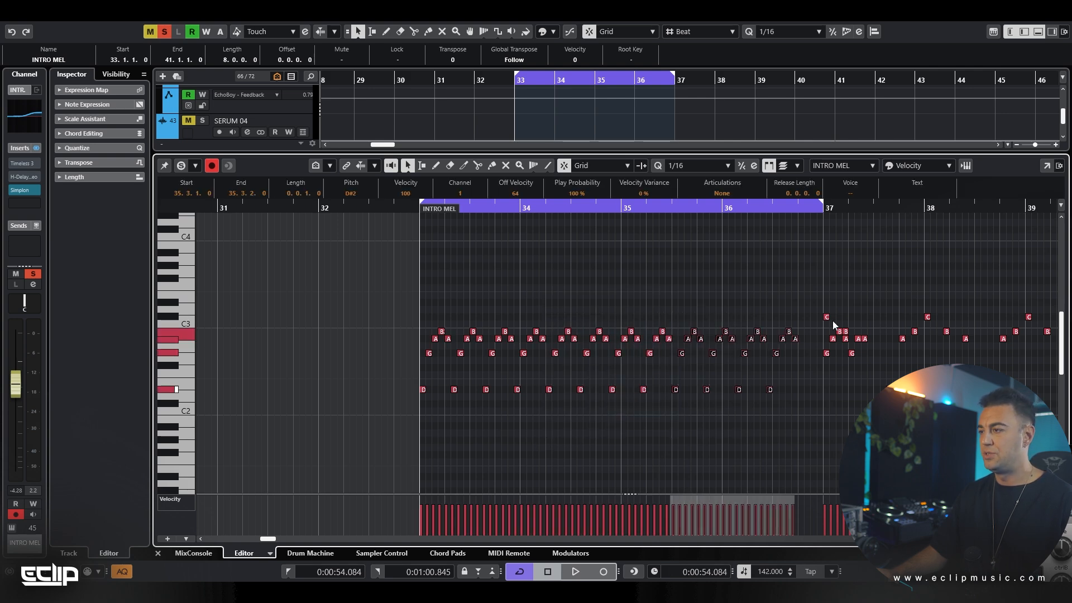
{"action": "left_click_drag", "start_coordinate": [812, 314], "coordinate": [768, 410]}
{"action": "key", "text": "ctrl+d"}
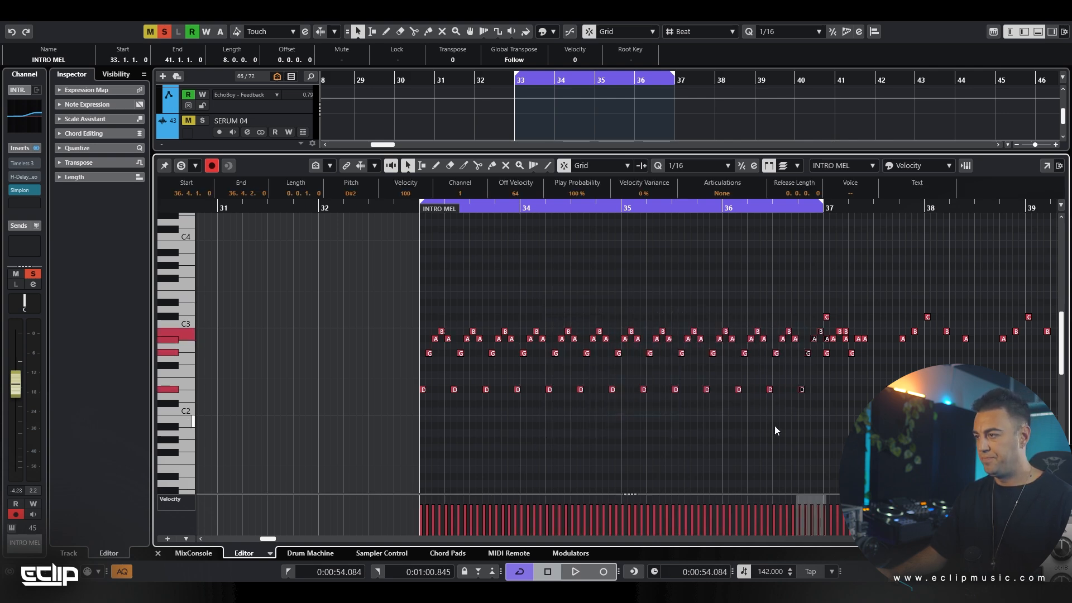
Place the playhead at bar 35 and delete the pattern notes from bar 35 to bar 37
{"action": "left_click", "coordinate": [682, 290]}
{"action": "left_click", "coordinate": [631, 278]}
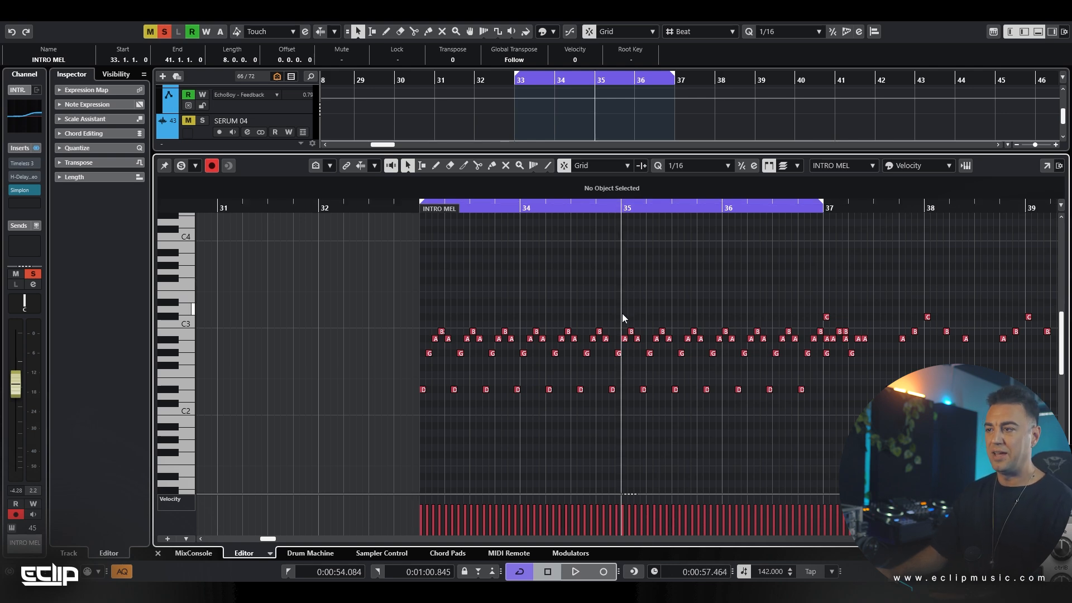
{"action": "left_click_drag", "start_coordinate": [622, 314], "coordinate": [819, 438]}
{"action": "key", "text": "Delete"}
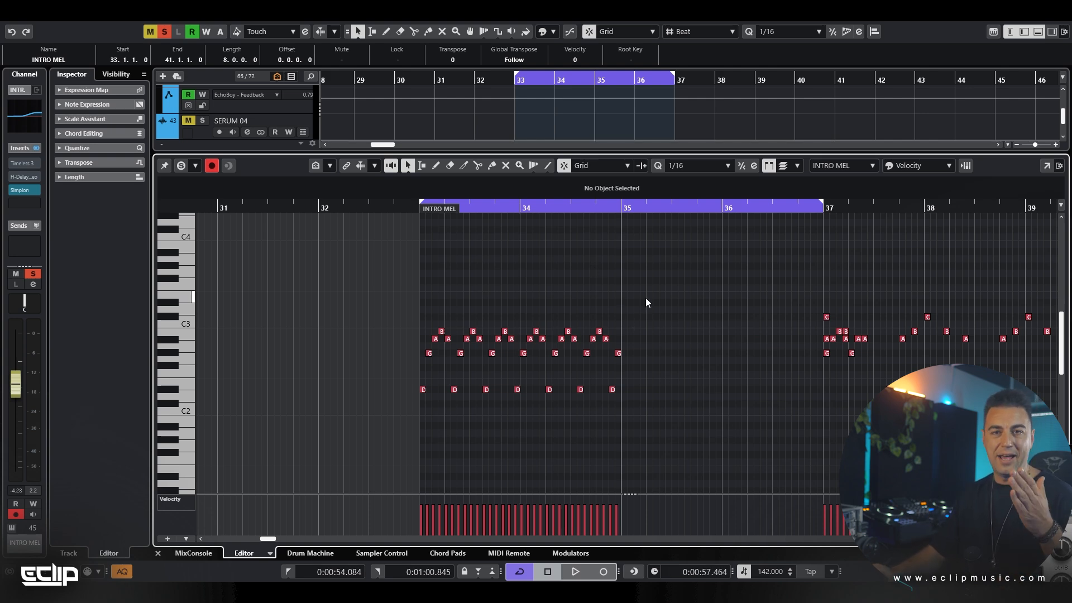
Copy the five-note pattern from bars 33 and 34 and paste it at bar 35
{"action": "left_click_drag", "start_coordinate": [646, 305], "coordinate": [385, 418]}
{"action": "key", "text": "ctrl+c"}
{"action": "key", "text": "ctrl+v"}
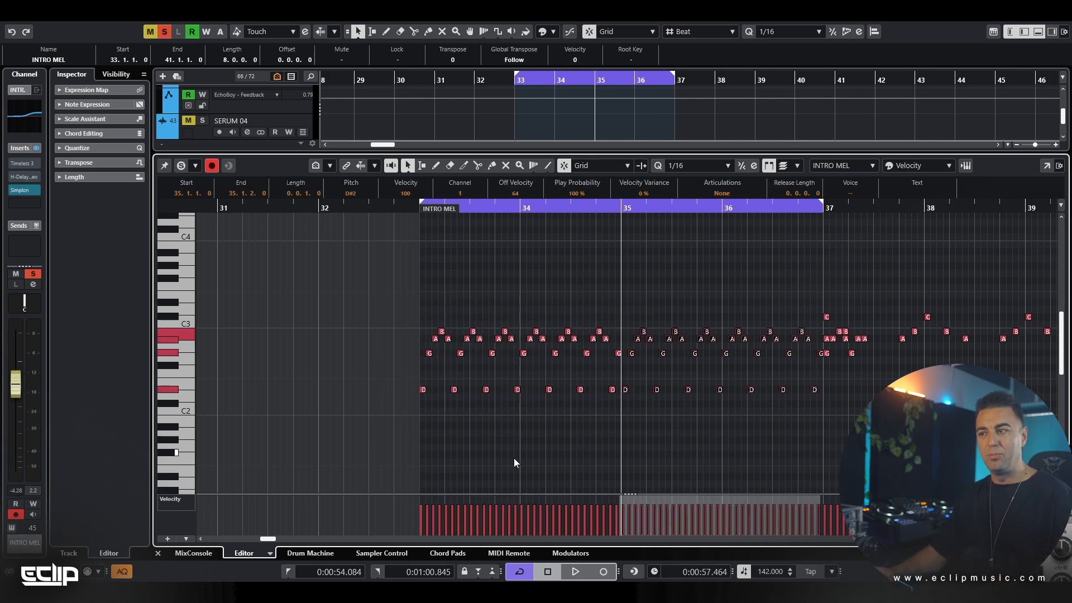
Return the playhead to bar 33 and play the pattern that restarts at bar 35
{"action": "left_click", "coordinate": [418, 211]}
{"action": "left_click", "coordinate": [507, 286]}
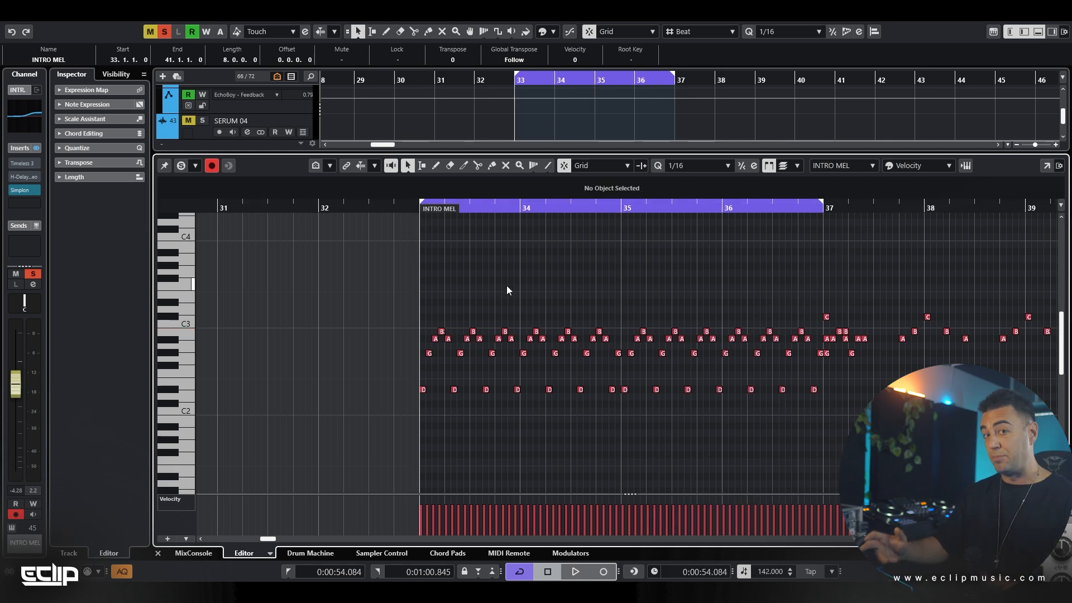
{"action": "key", "text": "space"}
{"action": "scroll", "coordinate": [514, 300], "scroll_direction": "down", "scroll_amount": 2}
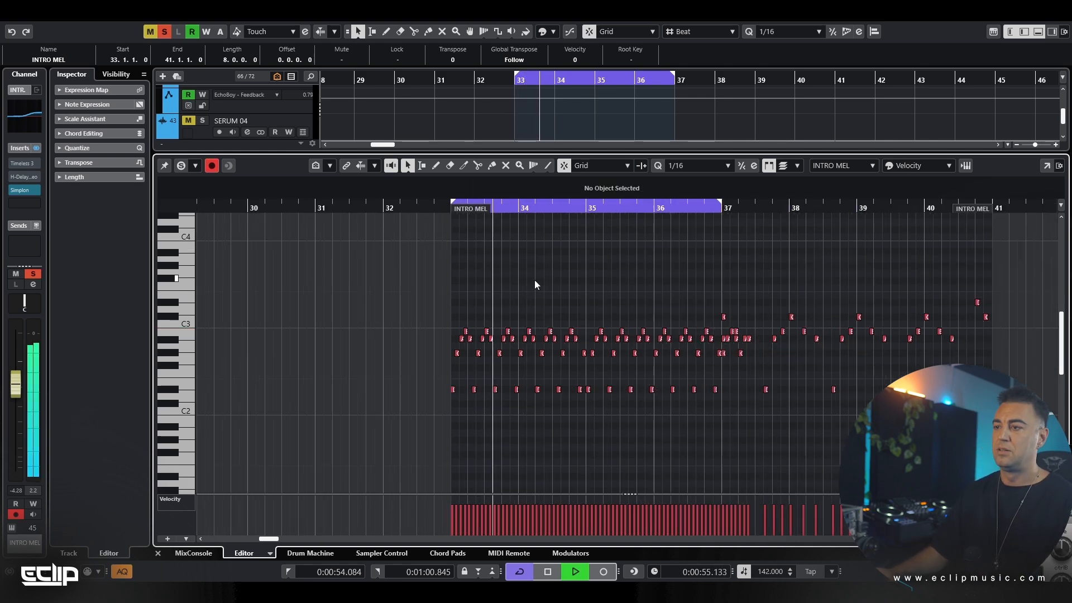
{"action": "scroll", "coordinate": [579, 279], "scroll_direction": "up", "scroll_amount": 2}
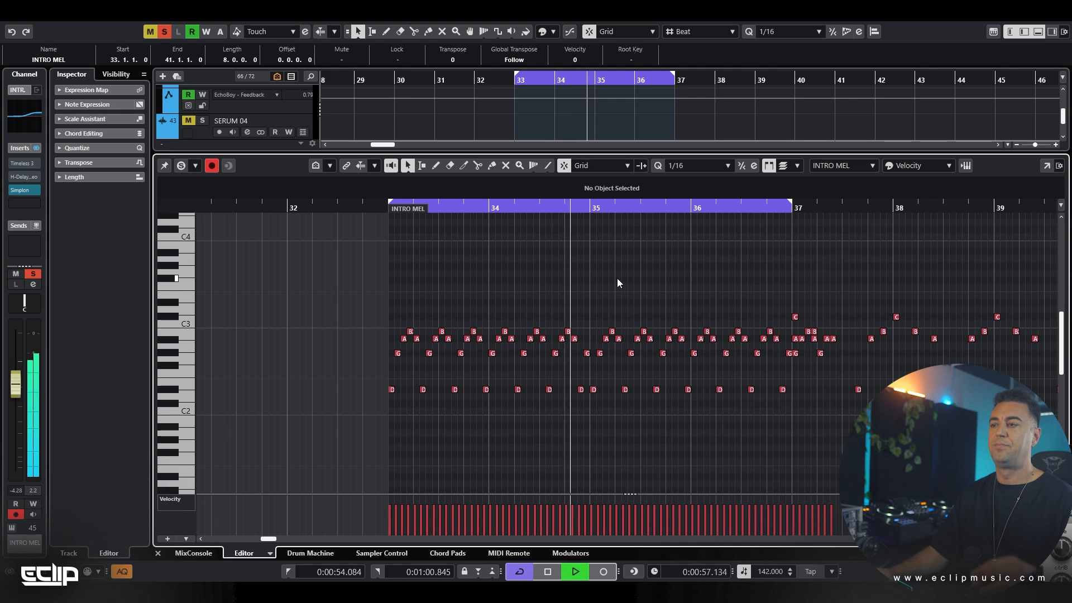
{"action": "scroll", "coordinate": [615, 277], "scroll_direction": "down", "scroll_amount": 1}
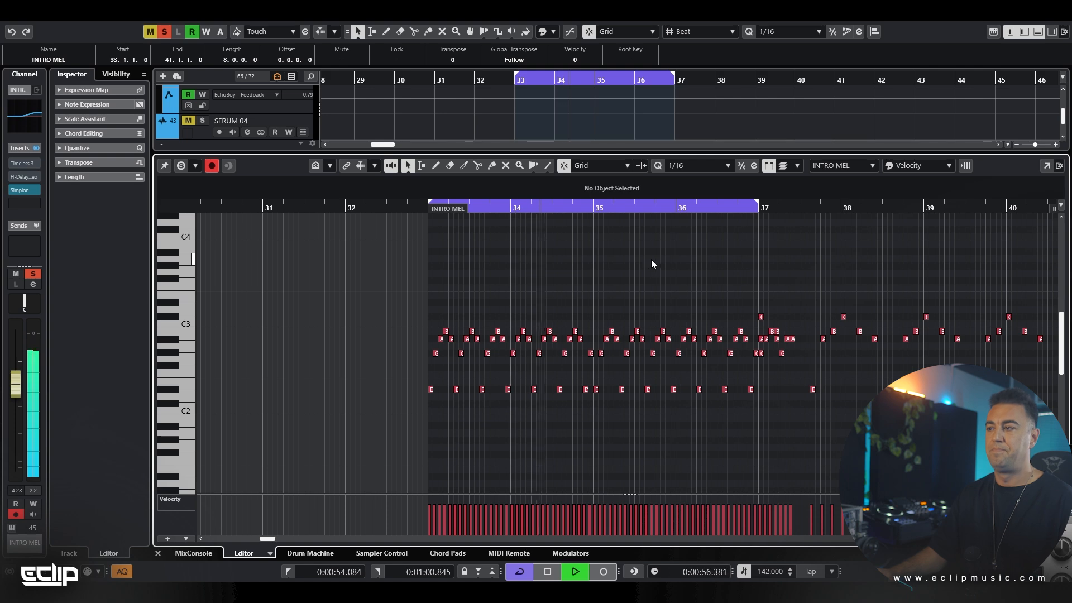
{"action": "scroll", "coordinate": [670, 265], "scroll_direction": "up", "scroll_amount": 1}
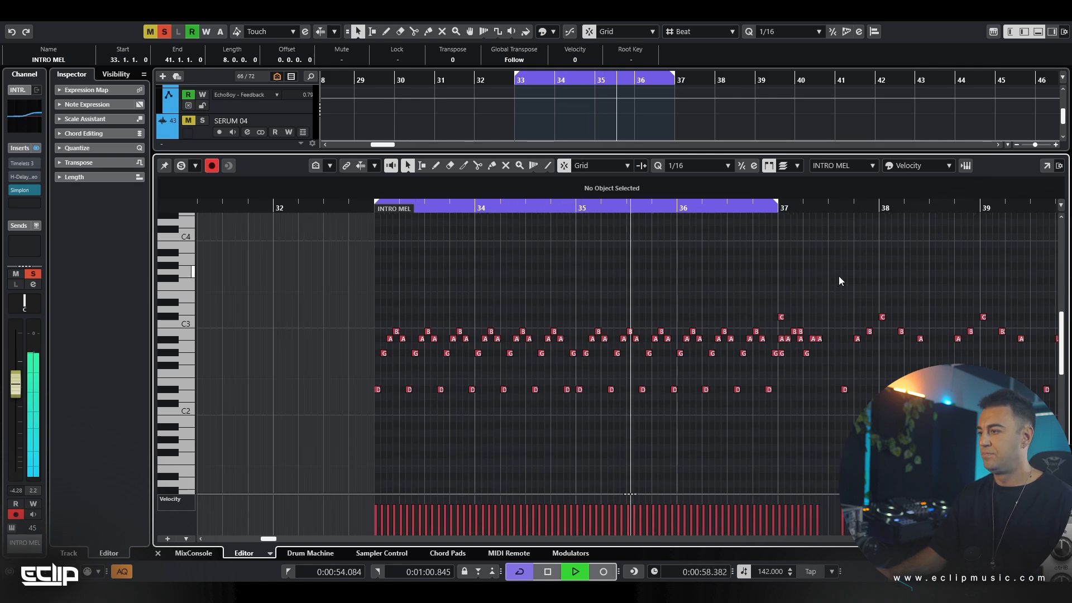
Delete the old melody notes between bars 37 and 38 and stop playback
{"action": "left_click_drag", "start_coordinate": [871, 308], "coordinate": [782, 441]}
{"action": "key", "text": "Delete"}
{"action": "key", "text": "space"}
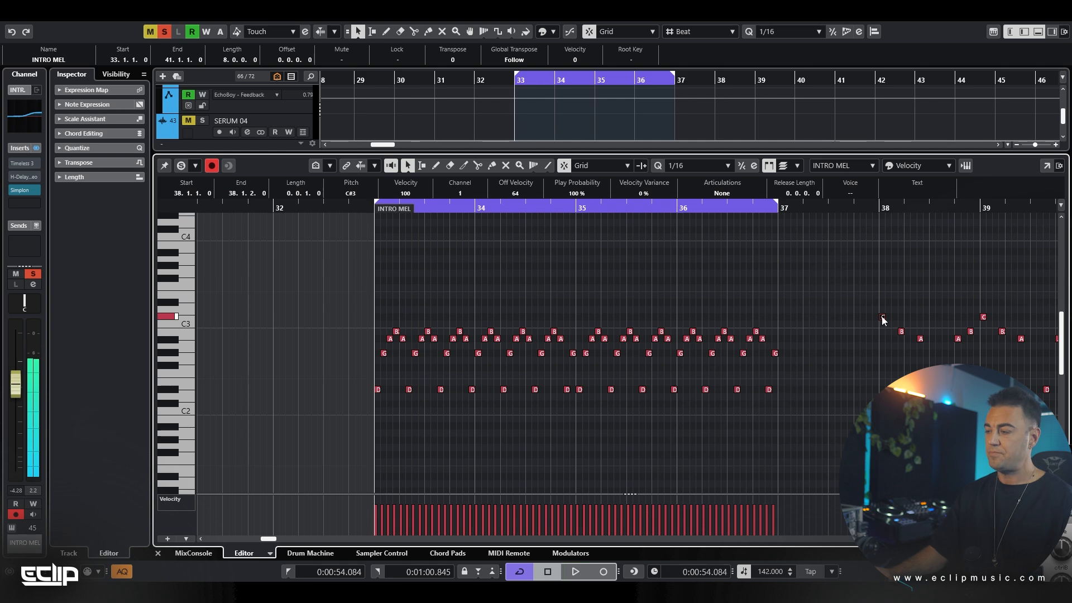
Move the B2 and A#2 after bar 38's opening C#3 earlier to 38.1.2 and 38.1.3
{"action": "scroll", "coordinate": [553, 271], "scroll_direction": "right", "scroll_amount": 5}
{"action": "scroll", "coordinate": [567, 312], "scroll_direction": "up", "scroll_amount": 3}
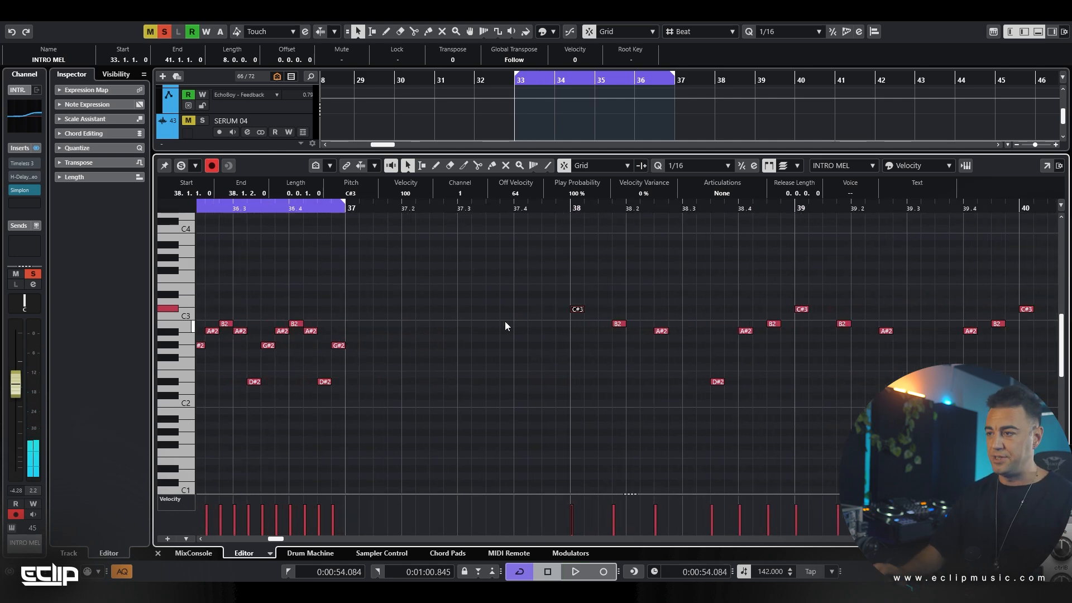
{"action": "key", "text": "Right"}
{"action": "key", "text": "ctrl+Left"}
{"action": "key", "text": "ctrl+Left"}
{"action": "key", "text": "ctrl+Right"}
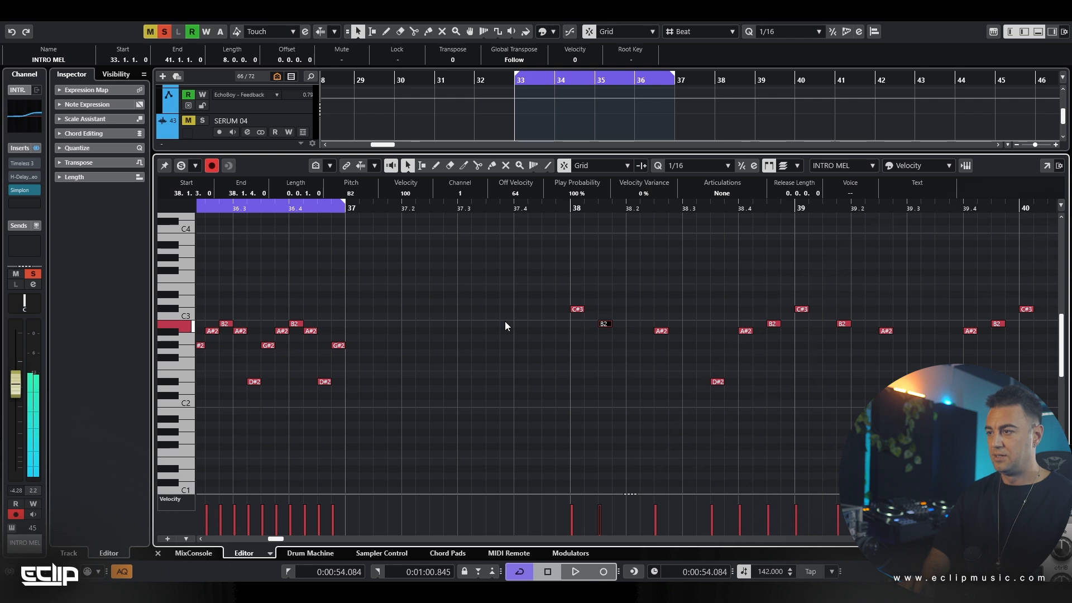
{"action": "key", "text": "ctrl+Left"}
{"action": "key", "text": "Right"}
{"action": "key", "text": "ctrl+Left"}
{"action": "key", "text": "ctrl+Left"}
Move the next D#2 to 38.1.4 and the following A#2 to 38.2.1
{"action": "key", "text": "ctrl+Left"}
{"action": "key", "text": "ctrl+Left"}
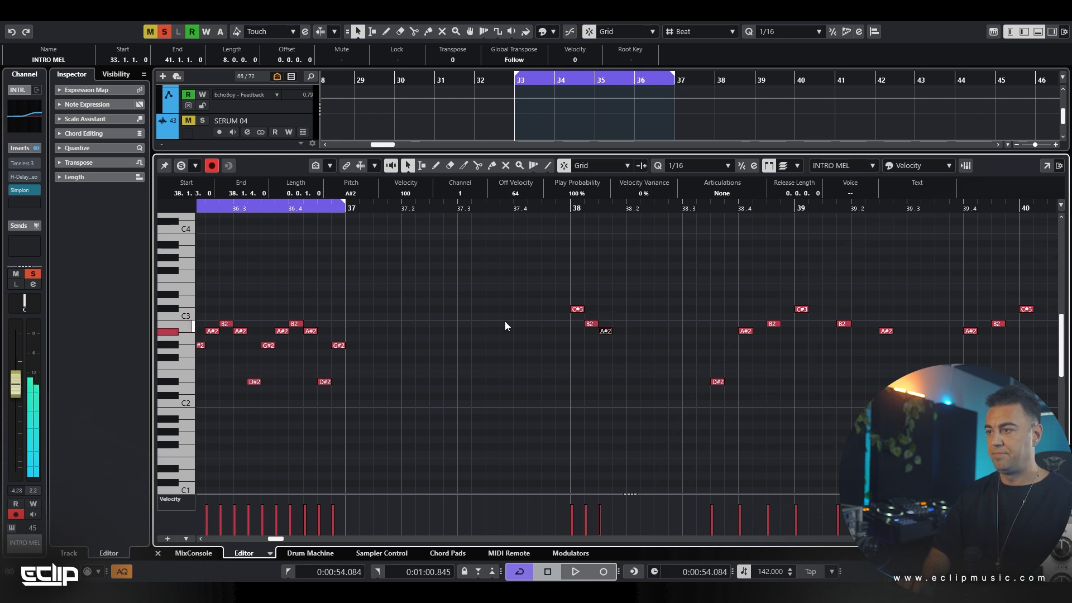
{"action": "key", "text": "Right"}
{"action": "key", "text": "ctrl+Left"}
{"action": "key", "text": "ctrl+Left"}
{"action": "key", "text": "ctrl+Left"}
{"action": "key", "text": "ctrl+Left"}
{"action": "key", "text": "ctrl+Left"}
{"action": "key", "text": "ctrl+Left"}
{"action": "key", "text": "ctrl+Left"}
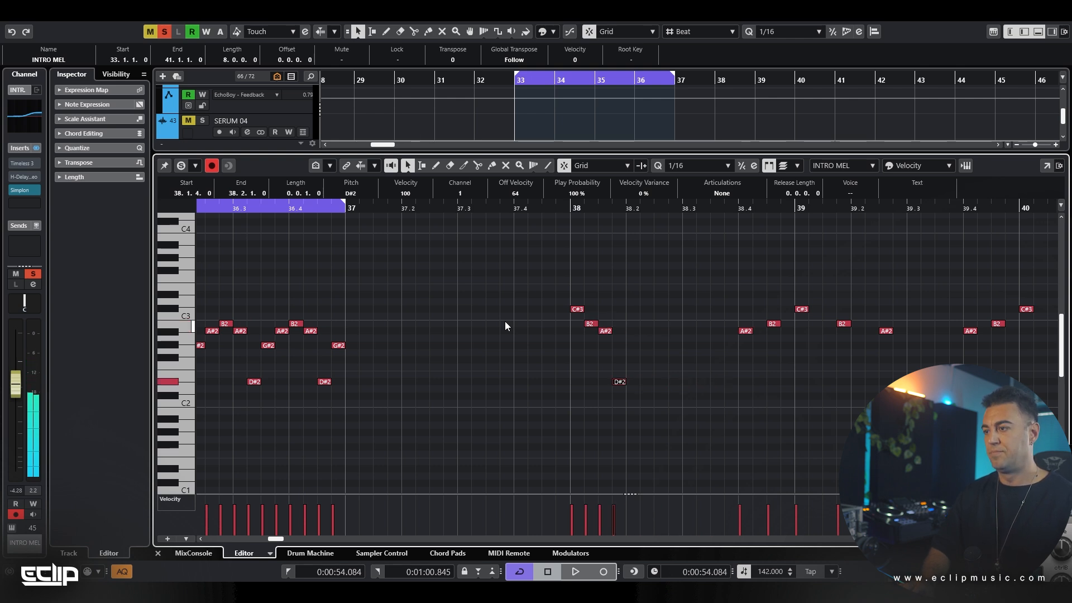
{"action": "key", "text": "Right"}
{"action": "key", "text": "ctrl+Left"}
{"action": "key", "text": "ctrl+Left"}
{"action": "key", "text": "ctrl+Left"}
{"action": "key", "text": "ctrl+Left"}
{"action": "key", "text": "ctrl+Left"}
{"action": "key", "text": "ctrl+Left"}
{"action": "key", "text": "ctrl+Left"}
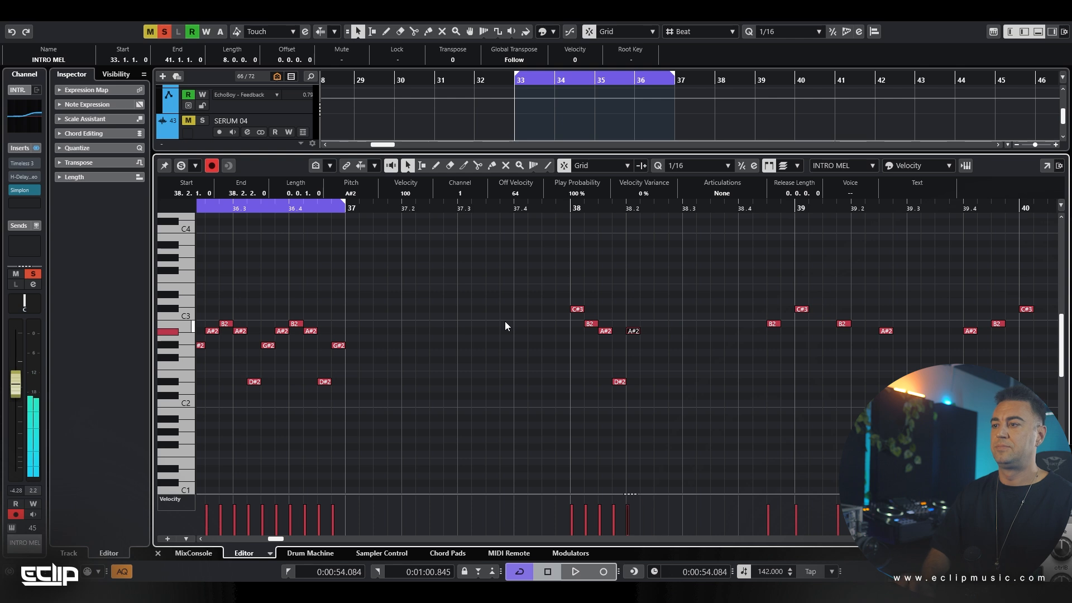
Select the five tightened notes at bar 38 and move them to start at bar 37
{"action": "scroll", "coordinate": [500, 297], "scroll_direction": "down", "scroll_amount": 2}
{"action": "left_click_drag", "start_coordinate": [499, 294], "coordinate": [633, 431]}
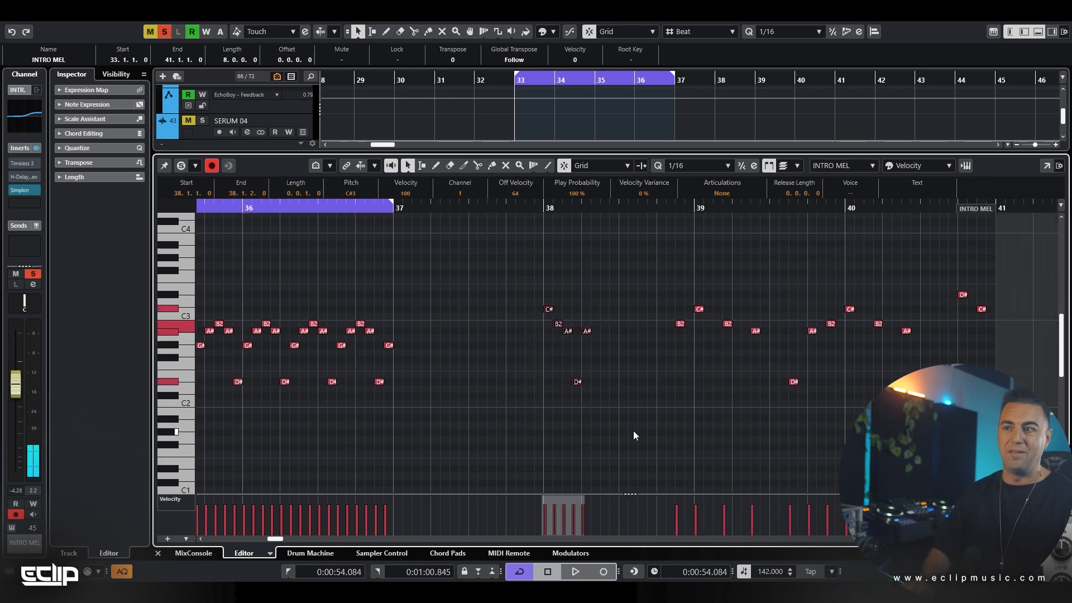
{"action": "key", "text": "ctrl+Left"}
{"action": "key", "text": "ctrl+Left"}
{"action": "key", "text": "ctrl+Left"}
{"action": "key", "text": "ctrl+Left"}
{"action": "key", "text": "ctrl+Left"}
{"action": "key", "text": "ctrl+Left"}
{"action": "key", "text": "ctrl+Left"}
{"action": "key", "text": "ctrl+Left"}
{"action": "key", "text": "ctrl+Left"}
{"action": "key", "text": "ctrl+Left"}
{"action": "key", "text": "ctrl+Left"}
{"action": "key", "text": "ctrl+Left"}
{"action": "key", "text": "ctrl+Left"}
{"action": "key", "text": "ctrl+Left"}
{"action": "key", "text": "ctrl+Left"}
{"action": "key", "text": "ctrl+Left"}
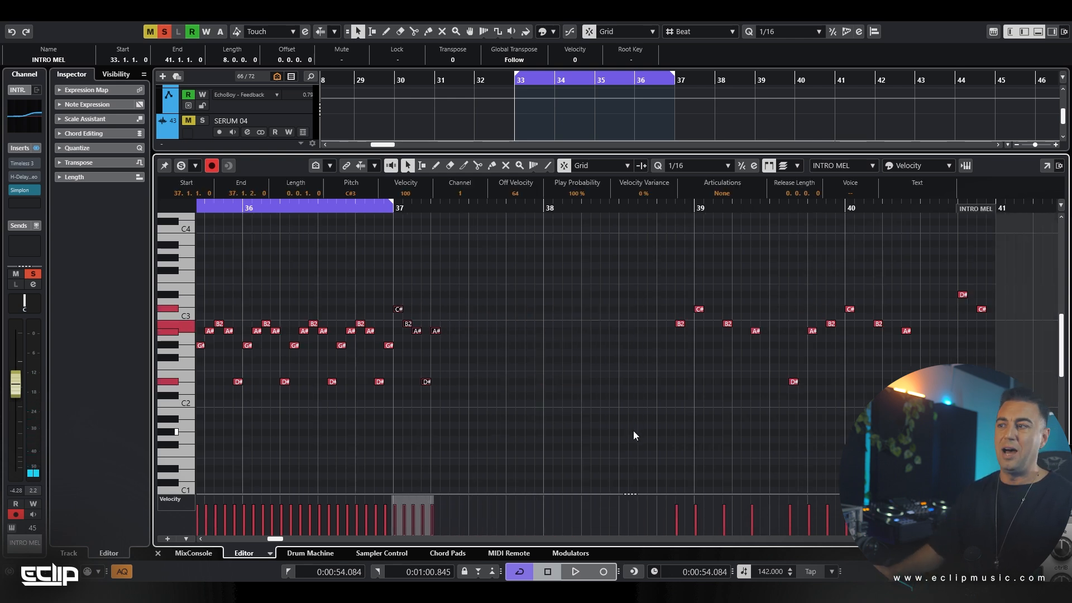
{"action": "scroll", "coordinate": [633, 430], "scroll_direction": "down", "scroll_amount": 2}
{"action": "left_click_drag", "start_coordinate": [636, 275], "coordinate": [946, 459]}
{"action": "key", "text": "Delete"}
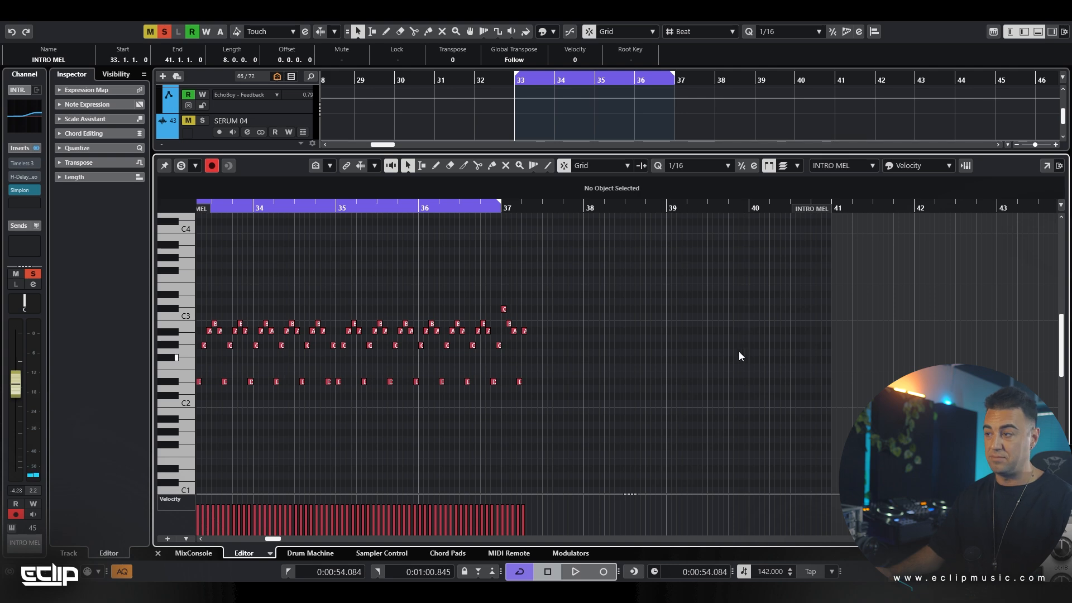
{"action": "key", "text": "ctrl+z"}
Delete the old notes after the bar 37 group, keeping the final two in bar 40, and select the five-note group
{"action": "left_click_drag", "start_coordinate": [611, 271], "coordinate": [806, 430]}
{"action": "key", "text": "Delete"}
{"action": "left_click_drag", "start_coordinate": [552, 265], "coordinate": [504, 438]}
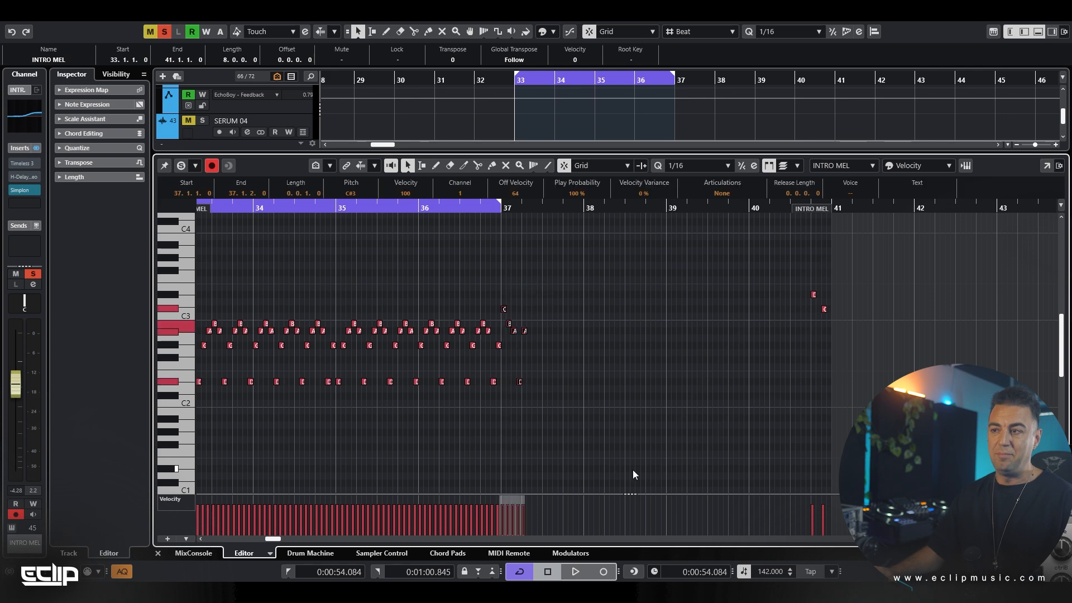
Repeat the five-note group from bar 37 up to bar 39, deleting the copied notes that run past bar 39
{"action": "key", "text": "alt+d"}
{"action": "key", "text": "alt+d"}
{"action": "key", "text": "alt+d"}
{"action": "key", "text": "alt+d"}
{"action": "key", "text": "alt+d"}
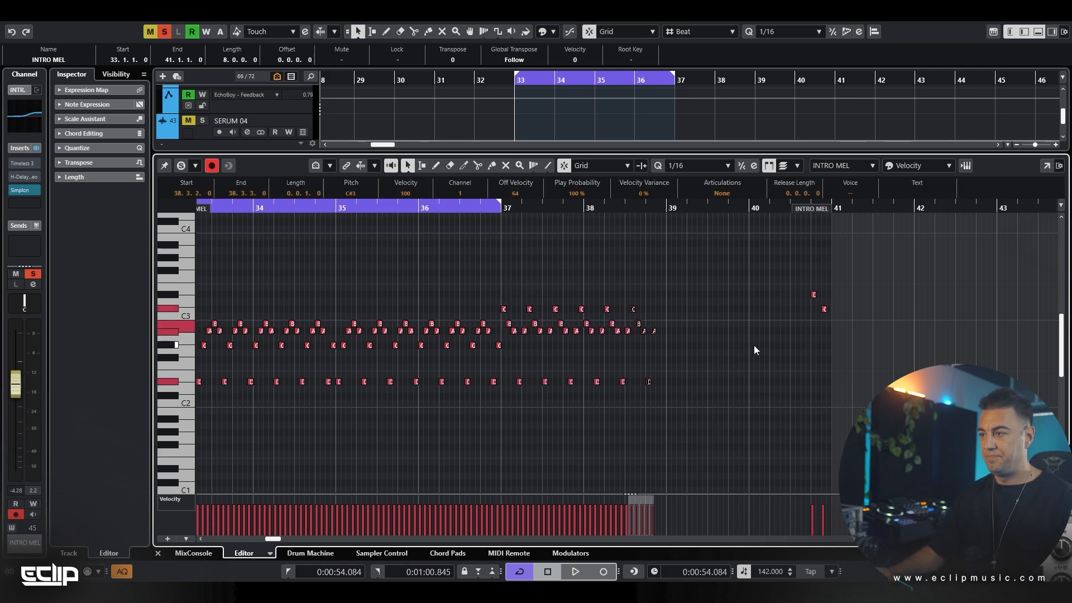
{"action": "key", "text": "ctrl+d"}
{"action": "left_click_drag", "start_coordinate": [706, 292], "coordinate": [672, 416]}
{"action": "key", "text": "Delete"}
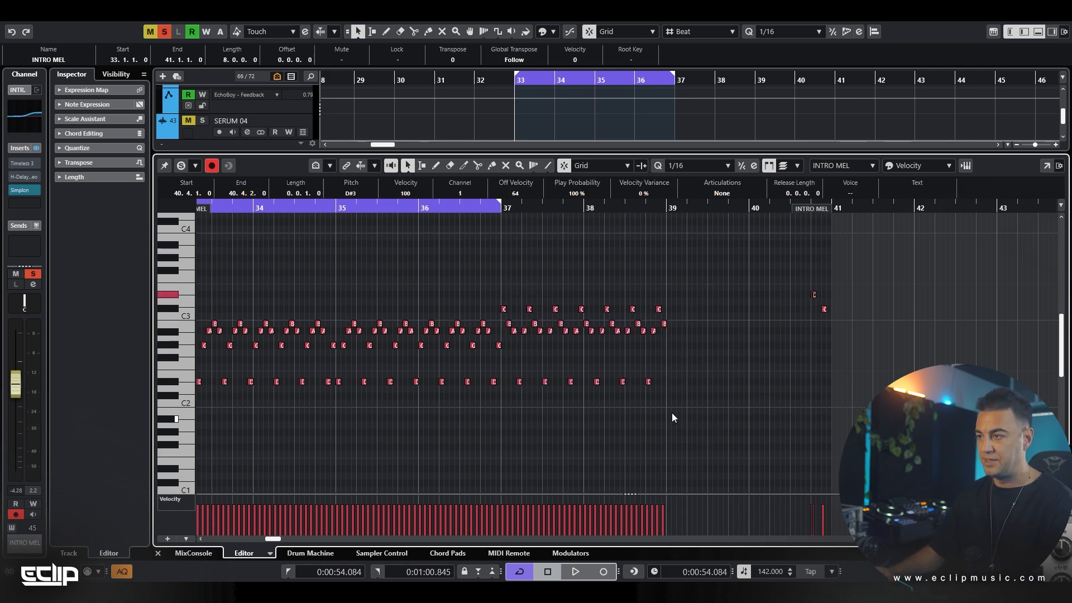
Duplicate the notes of bars 37 and 38 into bars 39 and 40, and delete the old D#3 at 40.4.1
{"action": "left_click_drag", "start_coordinate": [678, 274], "coordinate": [505, 423]}
{"action": "key", "text": "ctrl+d"}
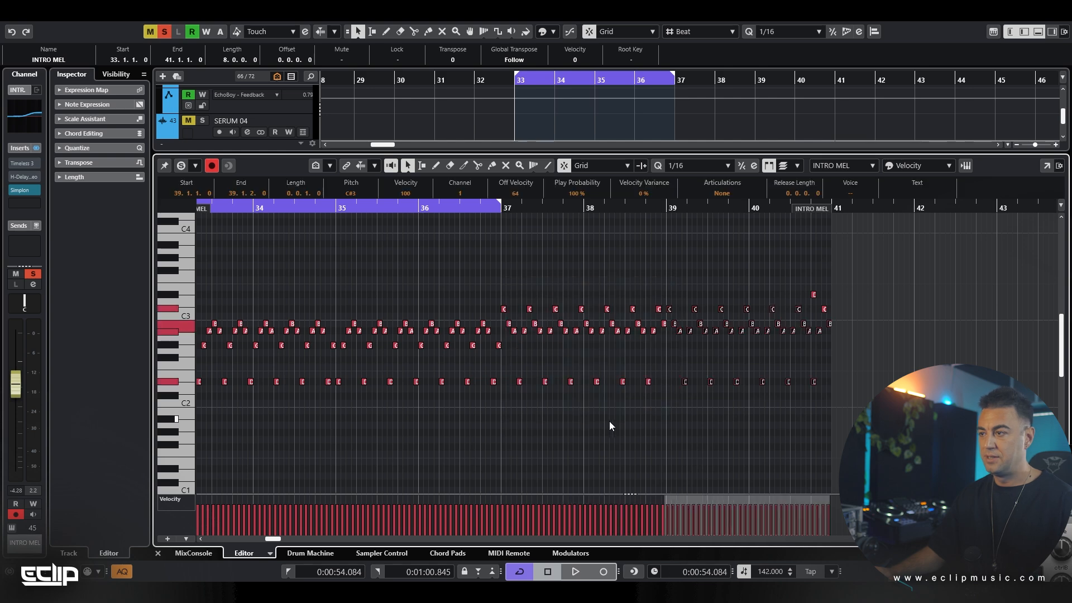
{"action": "scroll", "coordinate": [786, 414], "scroll_direction": "up", "scroll_amount": 3}
{"action": "scroll", "coordinate": [861, 356], "scroll_direction": "up", "scroll_amount": 3}
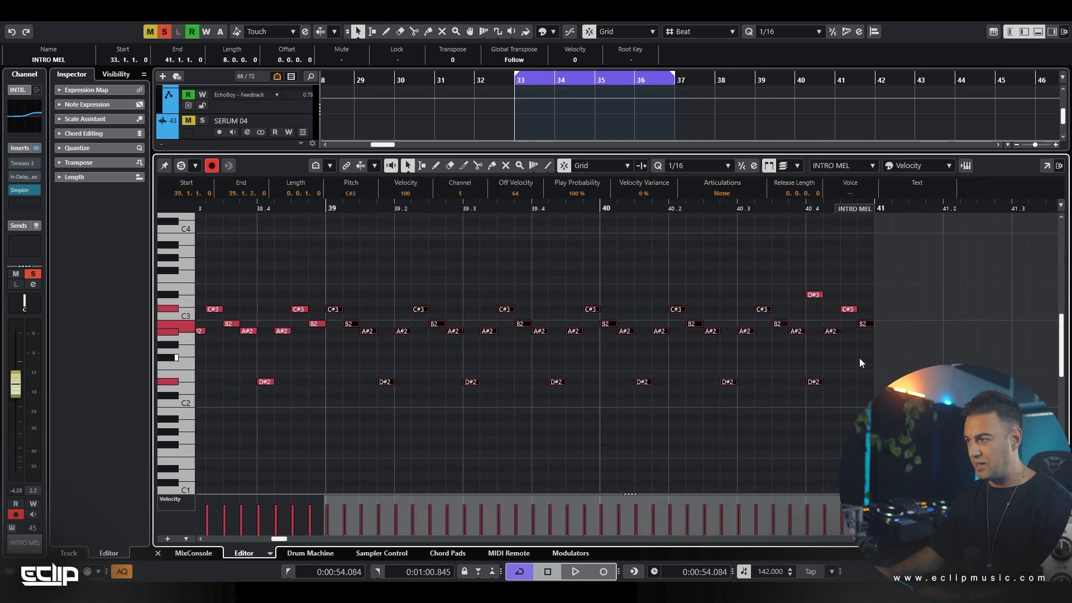
{"action": "left_click", "coordinate": [859, 357]}
{"action": "left_click_drag", "start_coordinate": [823, 303], "coordinate": [827, 304]}
{"action": "key", "text": "Delete"}
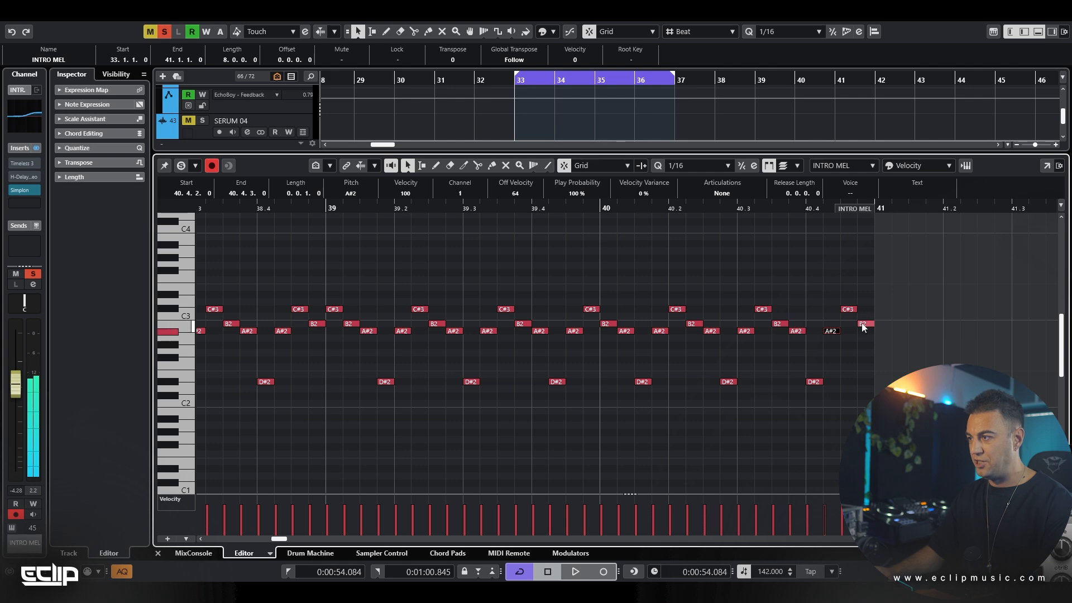
Raise bar 40's final B2 to D#3, move it to 40.4.3, and place the neighbouring C#3 at 40.4.4
{"action": "key", "text": "Up"}
{"action": "key", "text": "Up"}
{"action": "key", "text": "Up"}
{"action": "scroll", "coordinate": [746, 312], "scroll_direction": "down", "scroll_amount": 3}
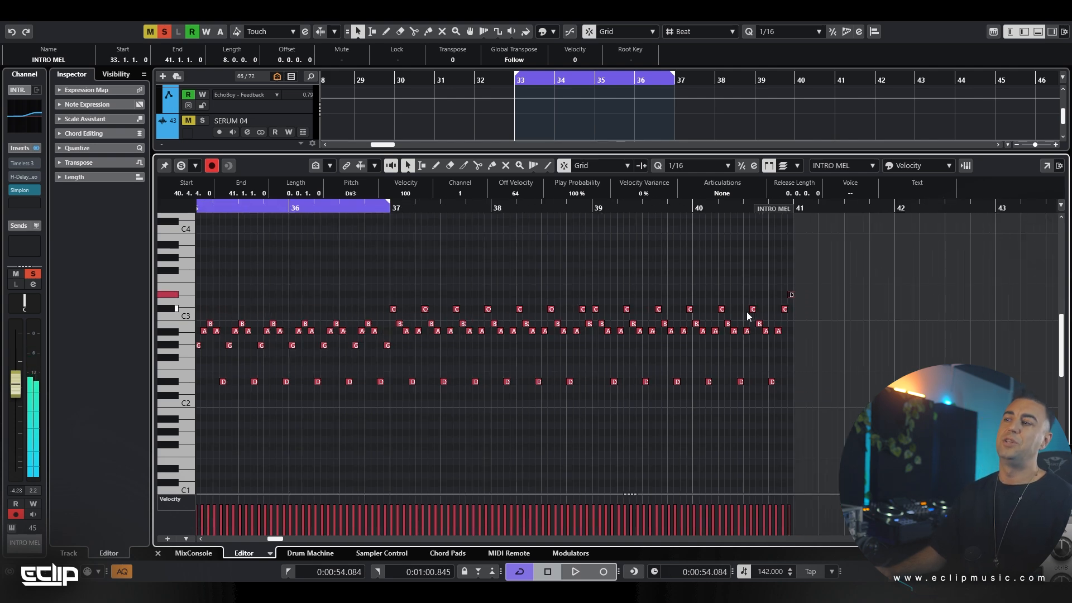
{"action": "scroll", "coordinate": [798, 313], "scroll_direction": "up", "scroll_amount": 3}
{"action": "key", "text": "ctrl+Left"}
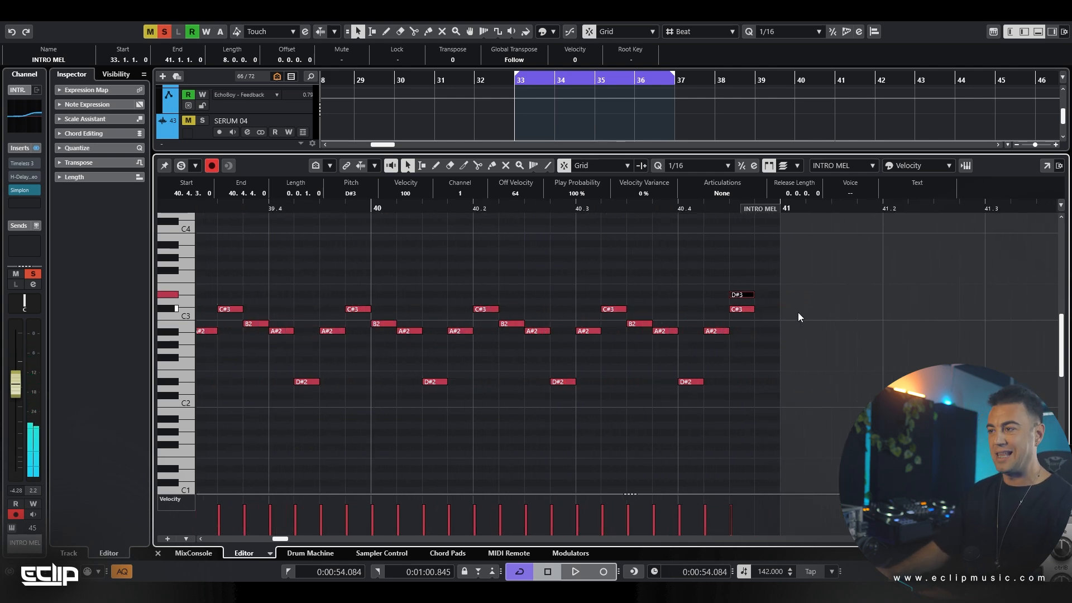
{"action": "left_click", "coordinate": [748, 310]}
{"action": "key", "text": "ctrl+d"}
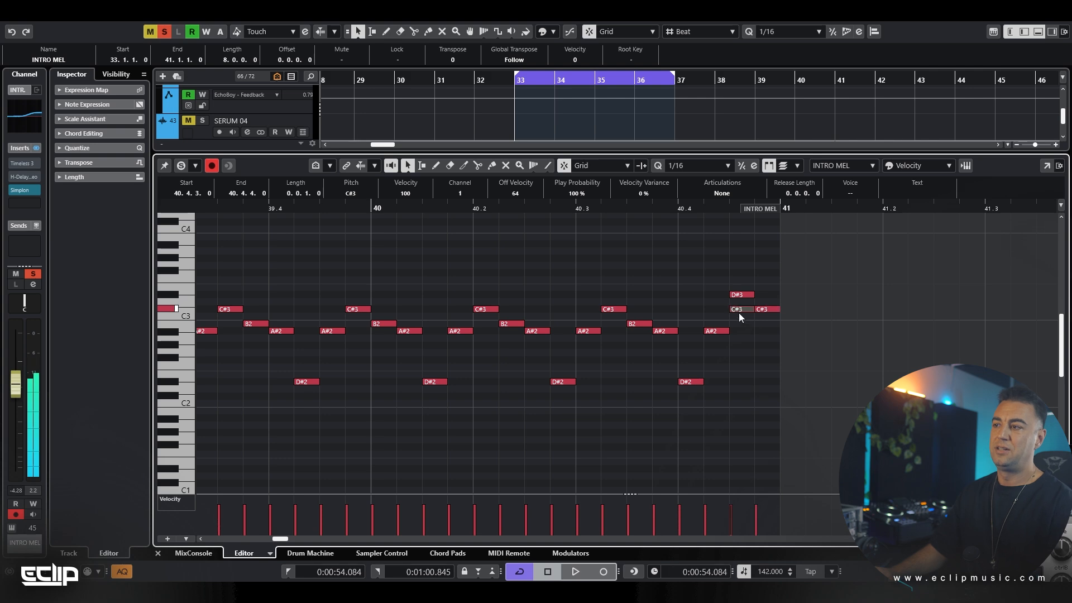
Extend the loop range to end at bar 41 and deselect all notes
{"action": "scroll", "coordinate": [723, 289], "scroll_direction": "down", "scroll_amount": 5}
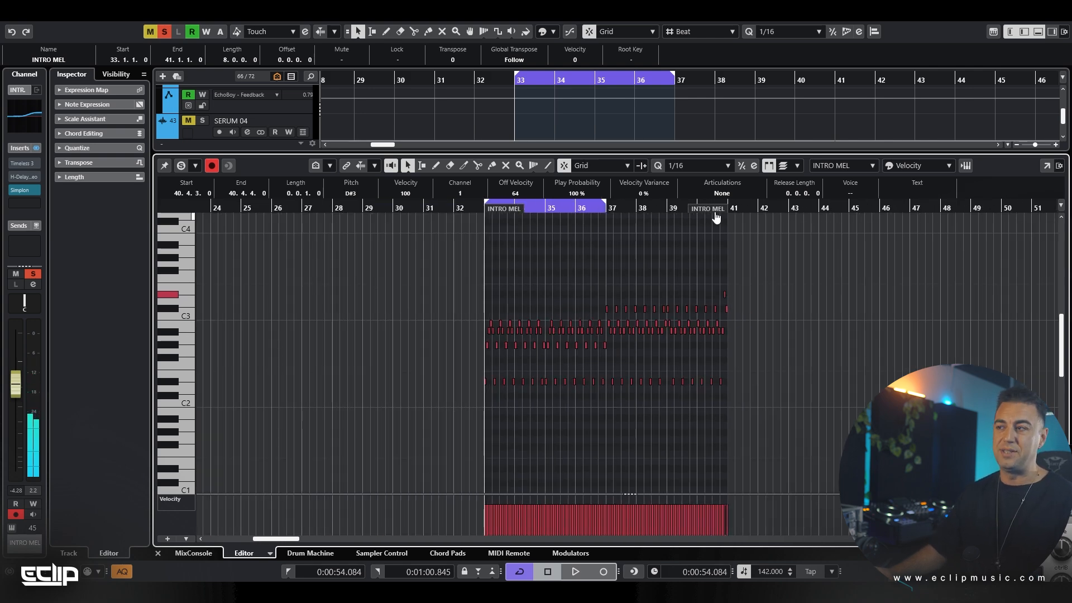
{"action": "left_click_drag", "start_coordinate": [606, 205], "coordinate": [720, 208]}
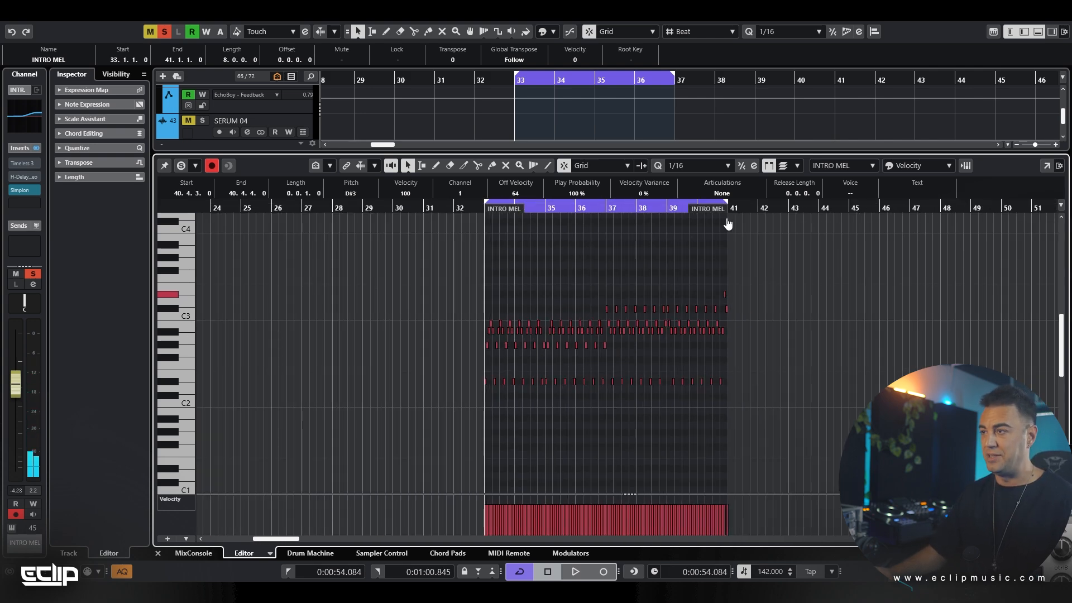
{"action": "left_click", "coordinate": [515, 288]}
{"action": "left_click_drag", "start_coordinate": [464, 304], "coordinate": [514, 270]}
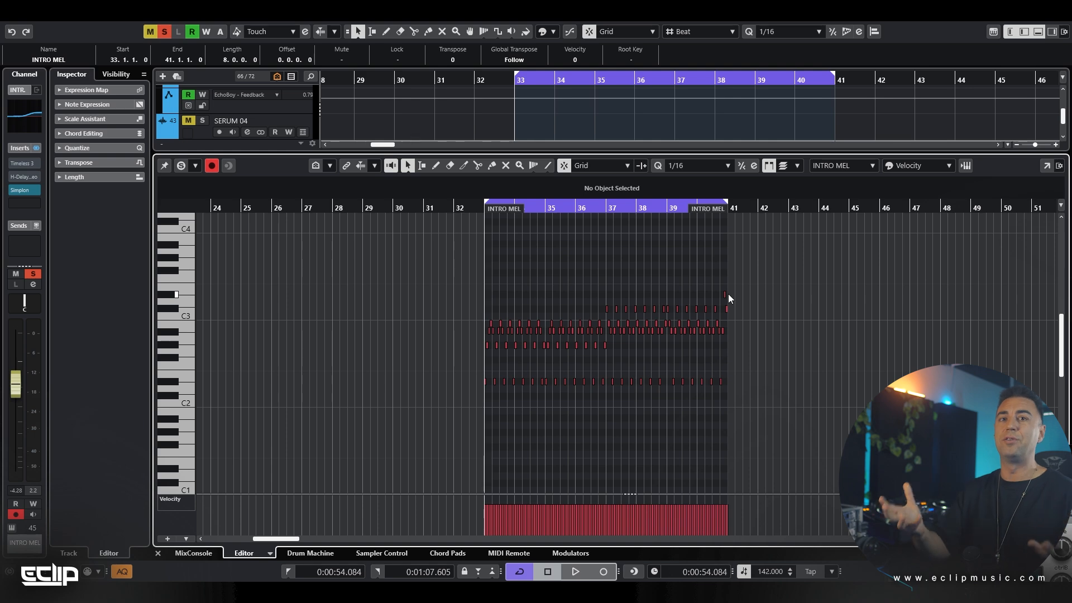
Play the odd-time INTRO MEL melody from bar 33, then close the note editor and stop playback
{"action": "key", "text": "space"}
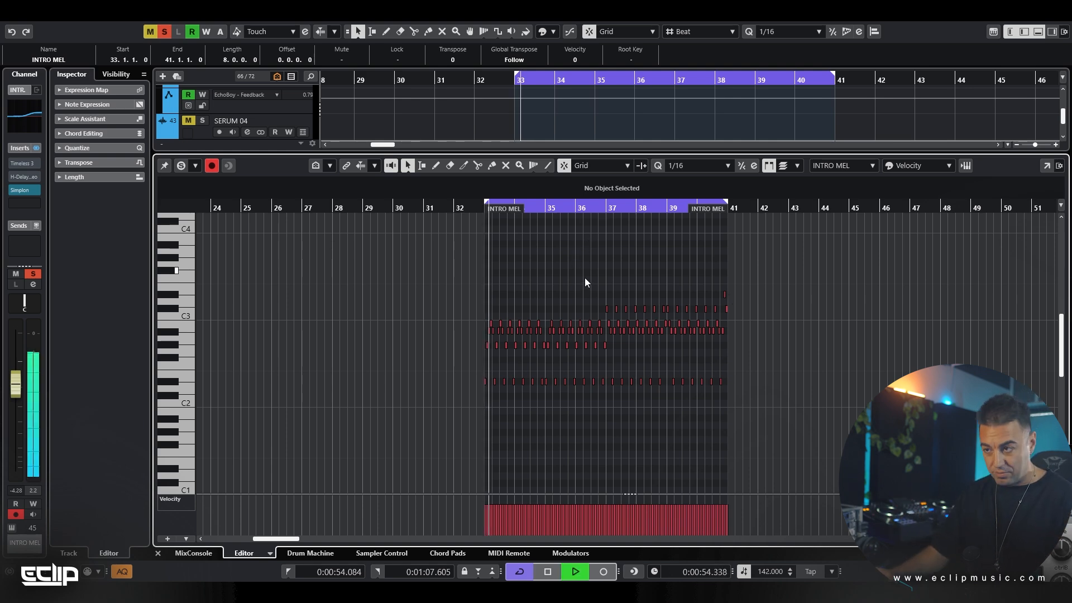
{"action": "scroll", "coordinate": [584, 287], "scroll_direction": "up", "scroll_amount": 3}
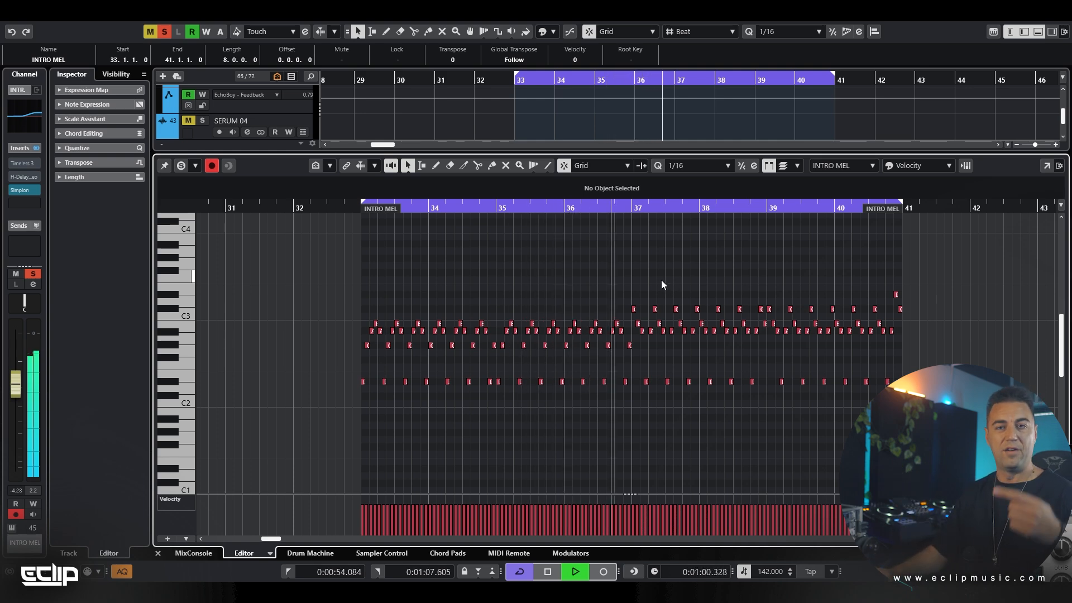
{"action": "left_click_drag", "start_coordinate": [665, 268], "coordinate": [588, 266]}
{"action": "scroll", "coordinate": [592, 267], "scroll_direction": "right", "scroll_amount": 3}
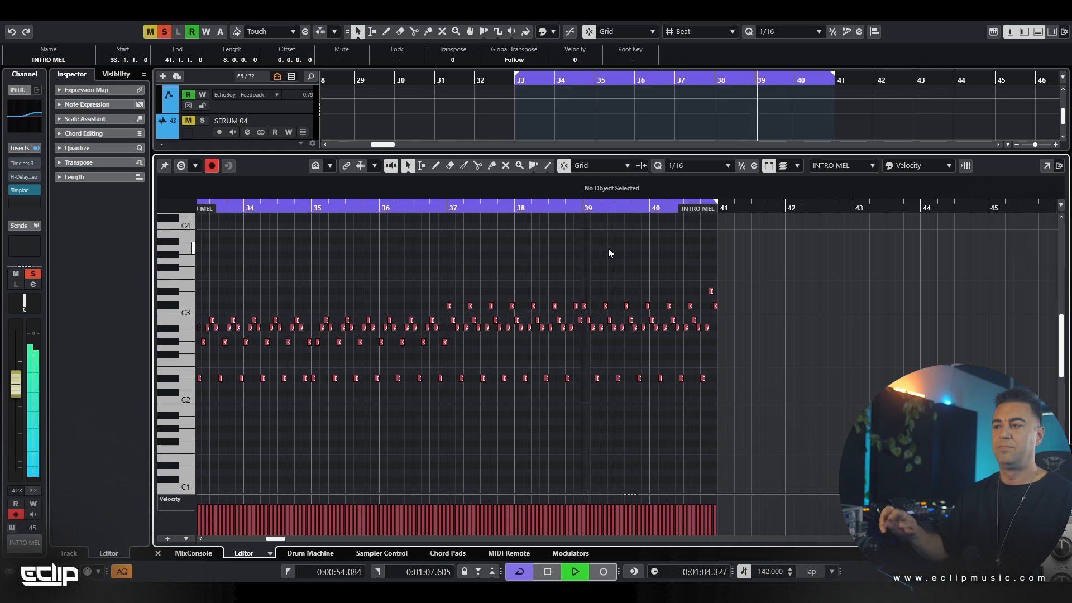
{"action": "scroll", "coordinate": [719, 262], "scroll_direction": "up", "scroll_amount": 2, "text": "ctrl"}
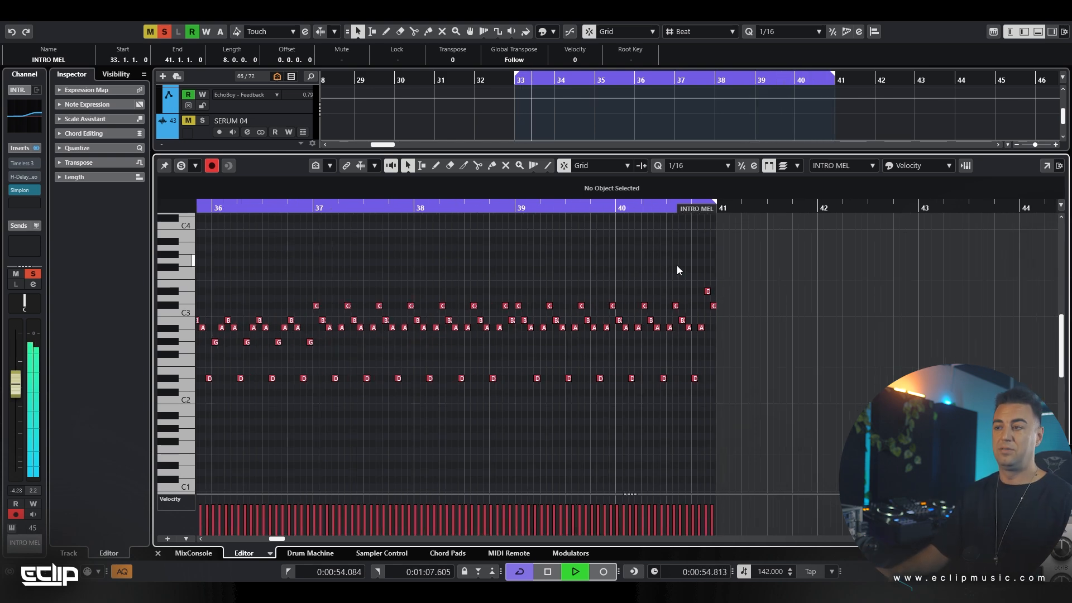
{"action": "key", "text": "ctrl+e"}
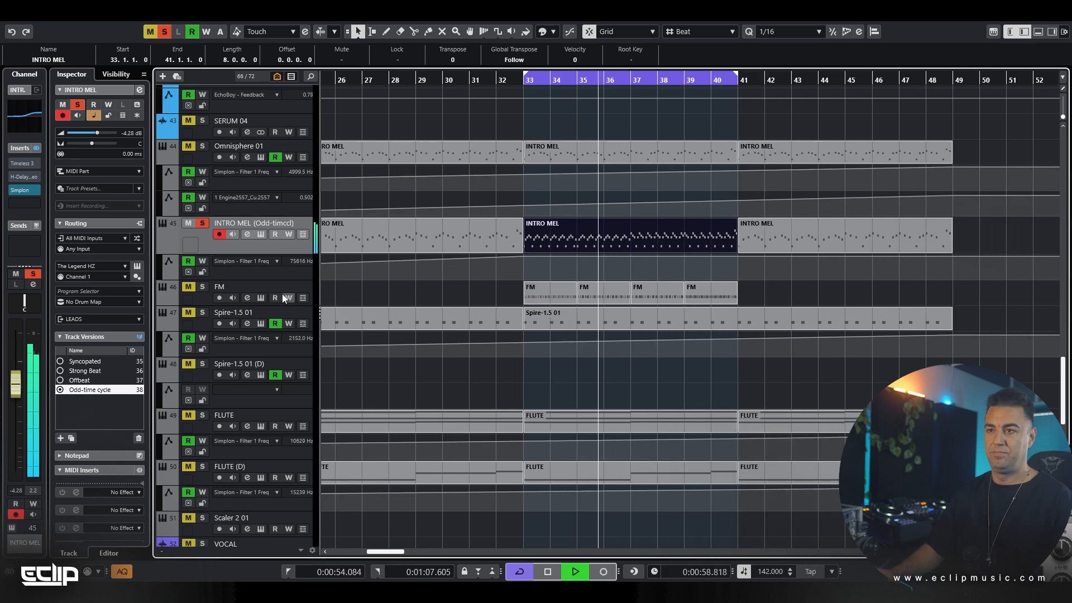
{"action": "key", "text": "space"}
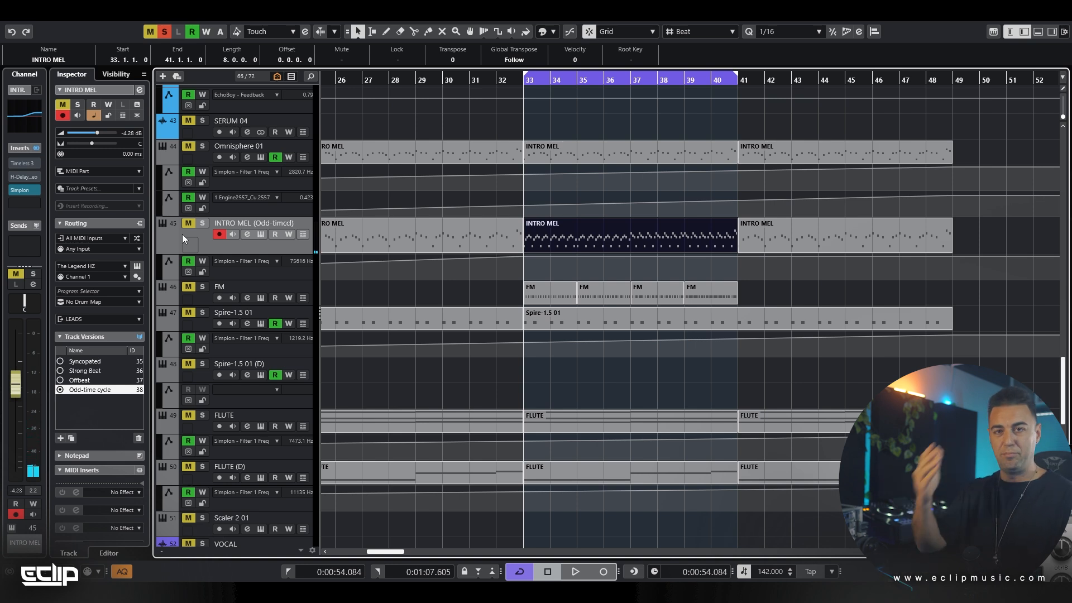
Solo Omnisphere 01 together with INTRO MEL and open the Omnisphere 01 part at bar 33 for comparison
{"action": "key", "text": "s"}
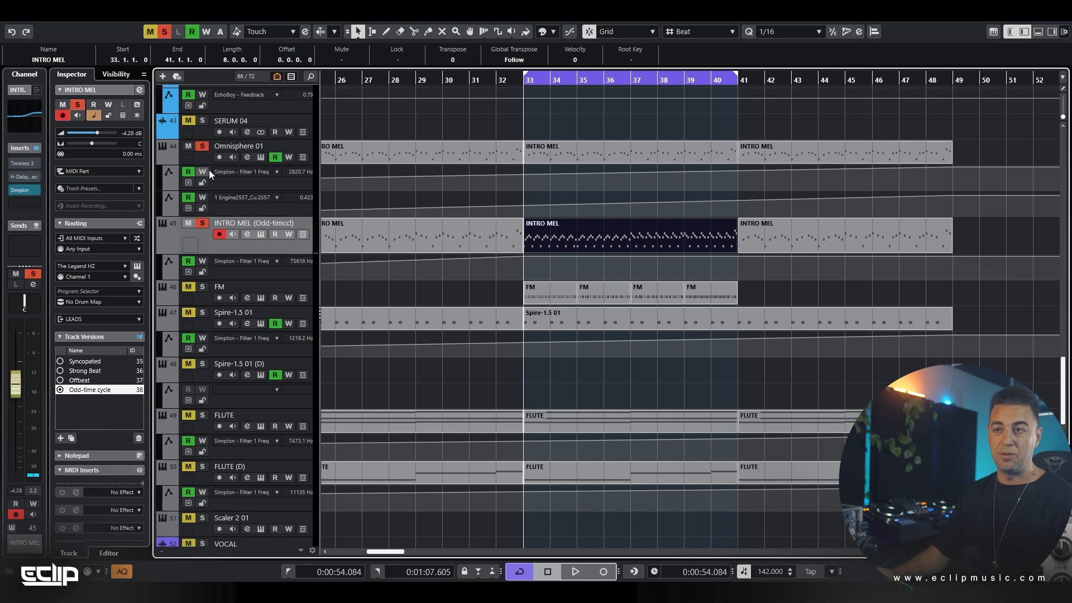
{"action": "left_click", "coordinate": [206, 159]}
{"action": "double_click", "coordinate": [558, 153]}
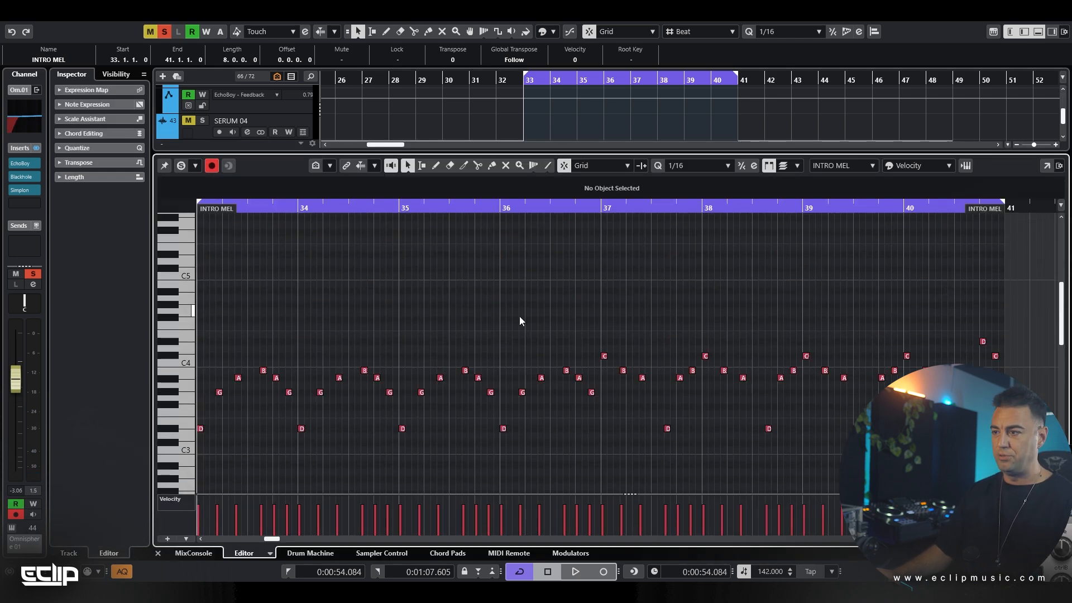
{"action": "scroll", "coordinate": [519, 316], "scroll_direction": "down", "scroll_amount": 1}
{"action": "left_click_drag", "start_coordinate": [588, 312], "coordinate": [713, 306]}
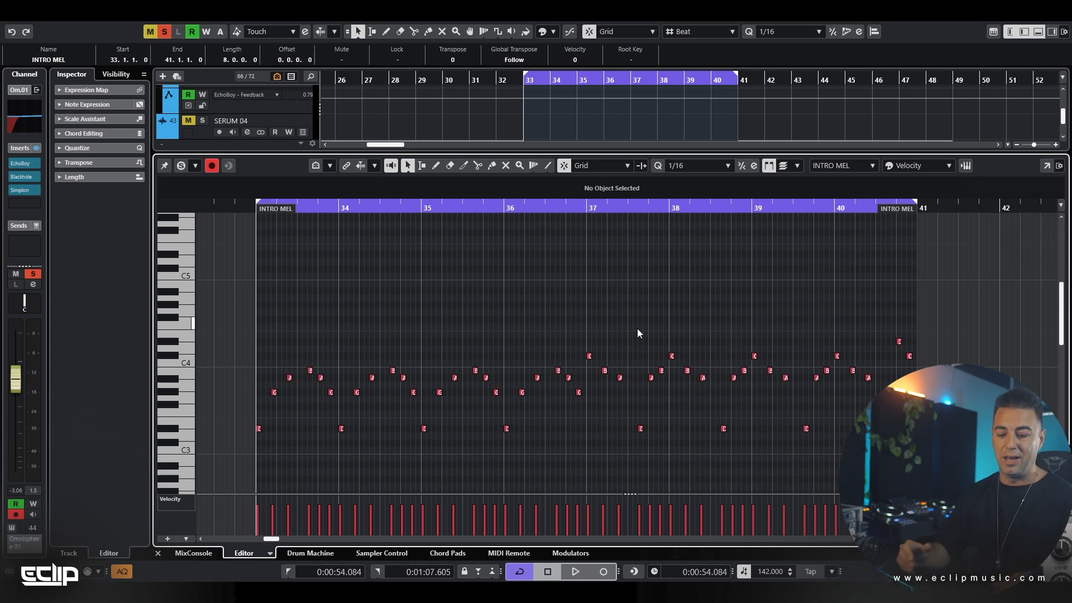
{"action": "scroll", "coordinate": [571, 309], "scroll_direction": "down", "scroll_amount": 3}
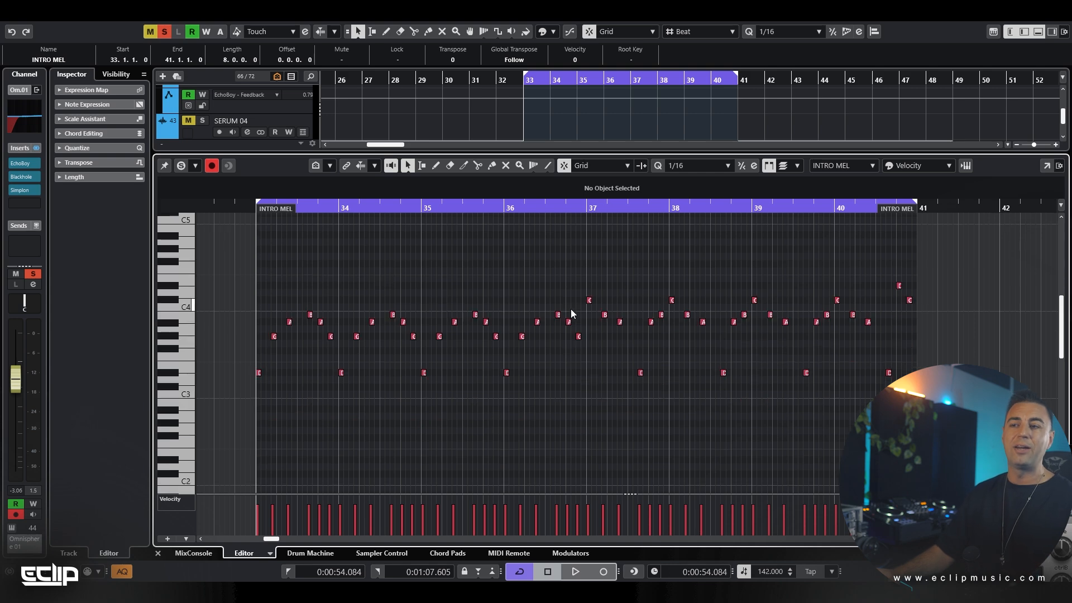
Close the note editor and play only the Omnisphere 01 melody from bar 33, then stop playback
{"action": "key", "text": "Return"}
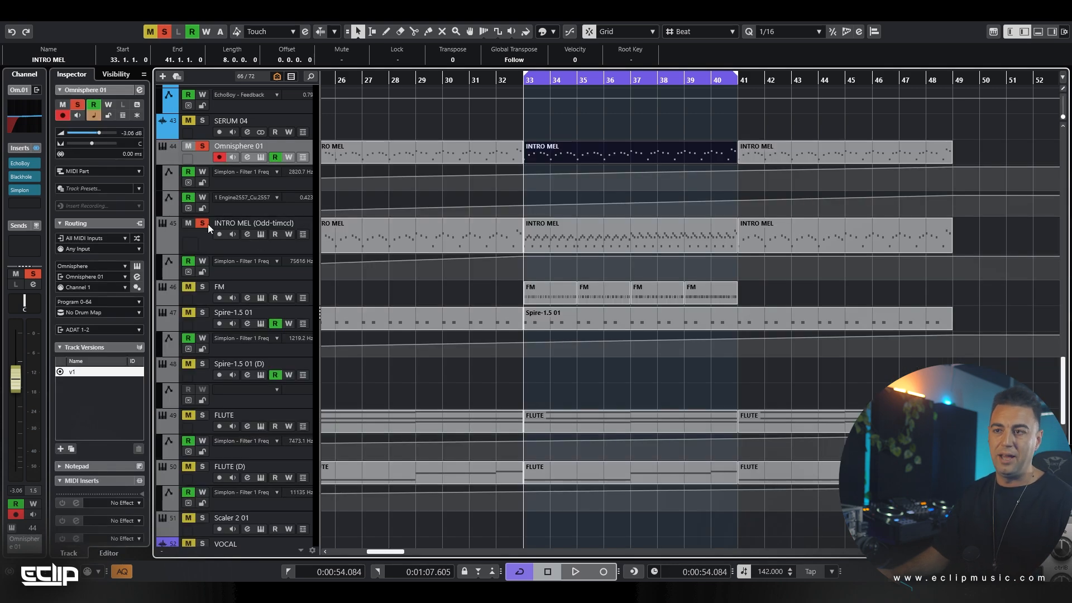
{"action": "key", "text": "space"}
{"action": "left_click", "coordinate": [581, 125]}
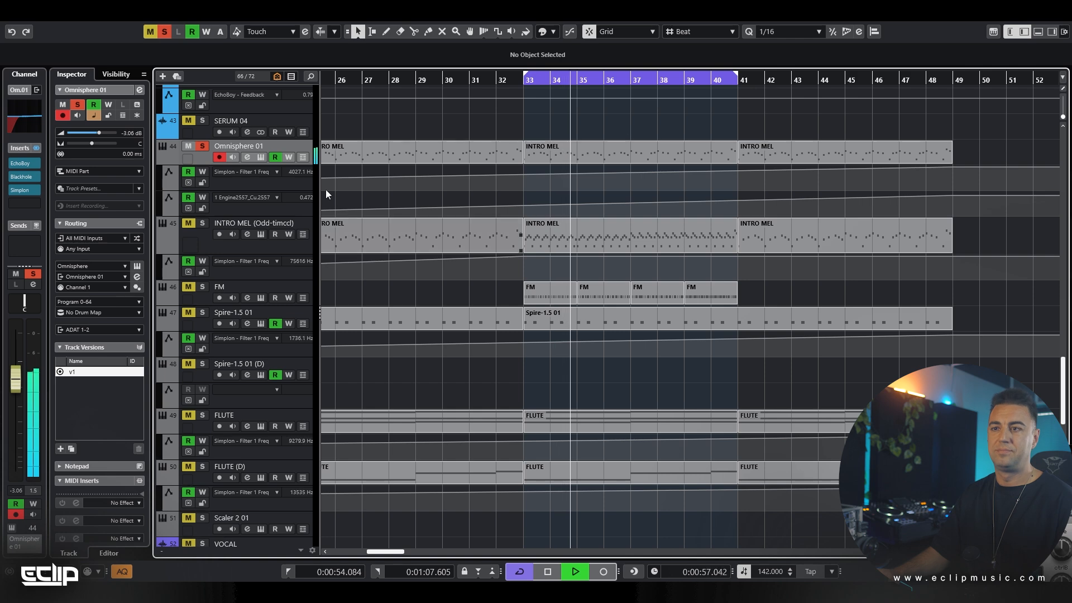
{"action": "key", "text": "space"}
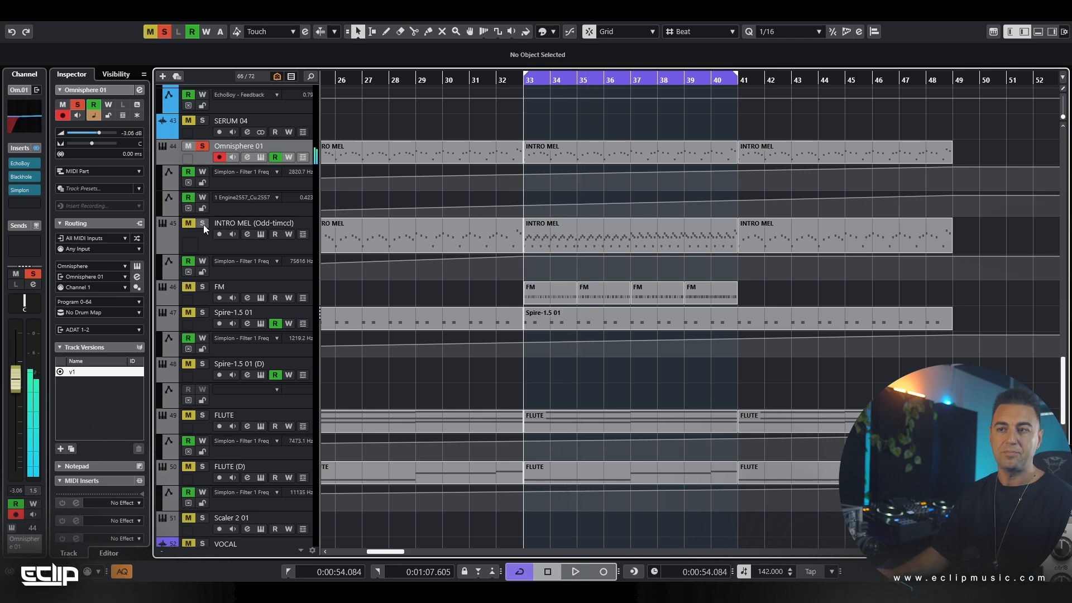
Solo the INTRO MEL track alongside Omnisphere 01 and lower its channel volume to -8.70 dB during playback
{"action": "left_click", "coordinate": [201, 246]}
{"action": "left_click", "coordinate": [15, 178]}
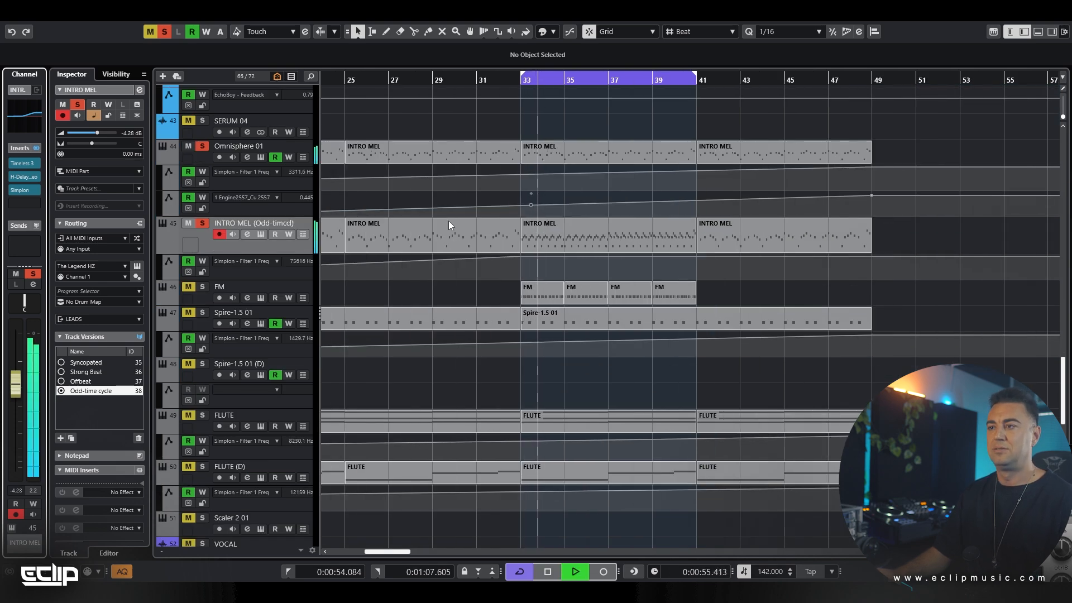
{"action": "key", "text": "g"}
{"action": "key", "text": "e"}
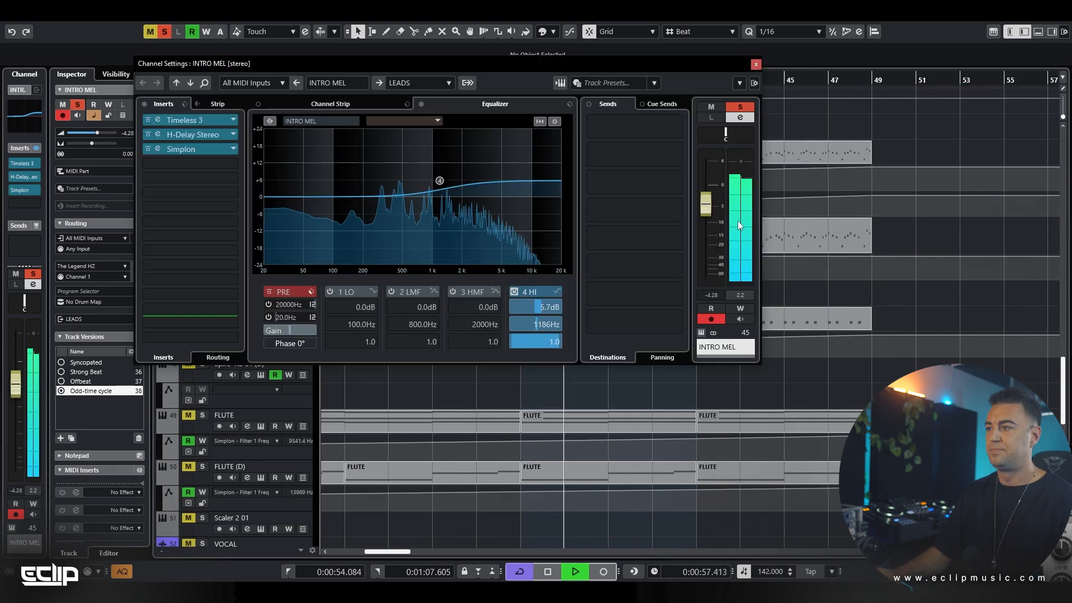
{"action": "left_click_drag", "start_coordinate": [707, 211], "coordinate": [708, 213]}
{"action": "scroll", "coordinate": [708, 213], "scroll_direction": "down", "scroll_amount": 10}
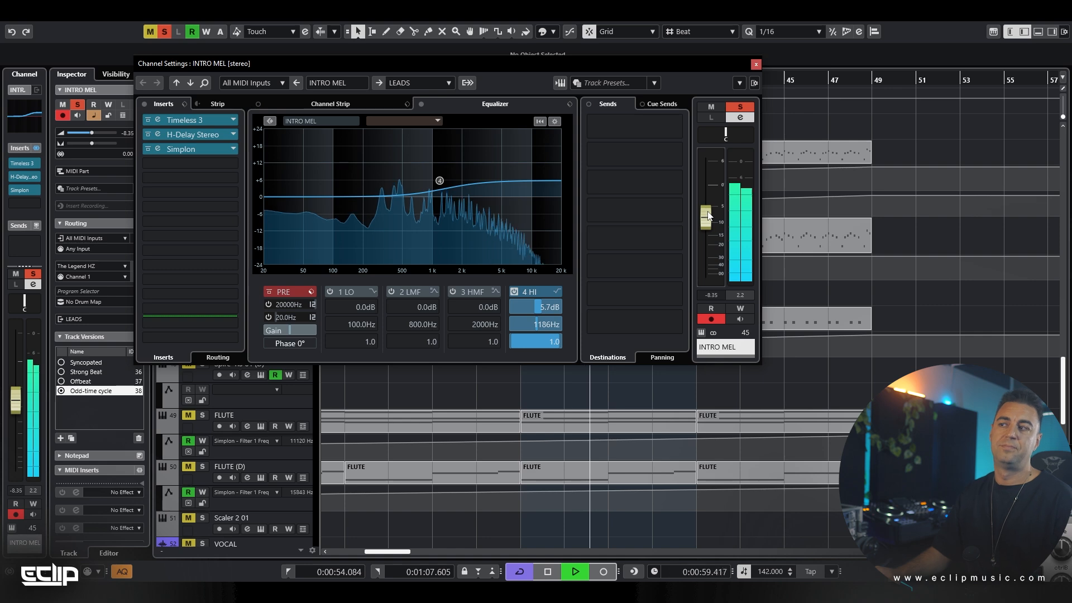
{"action": "key", "text": "e"}
Replace the INTRO MEL track's part at bar 41 with a duplicate of the odd-time part at bar 33
{"action": "left_click", "coordinate": [748, 154]}
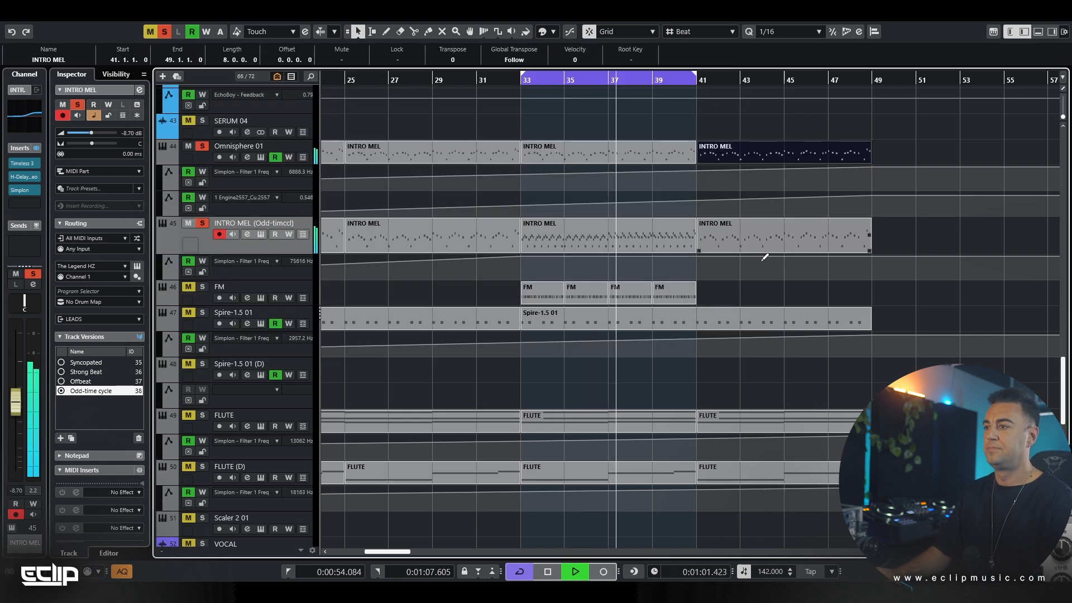
{"action": "left_click", "coordinate": [756, 243]}
{"action": "left_click", "coordinate": [651, 238]}
{"action": "key", "text": "ctrl+d"}
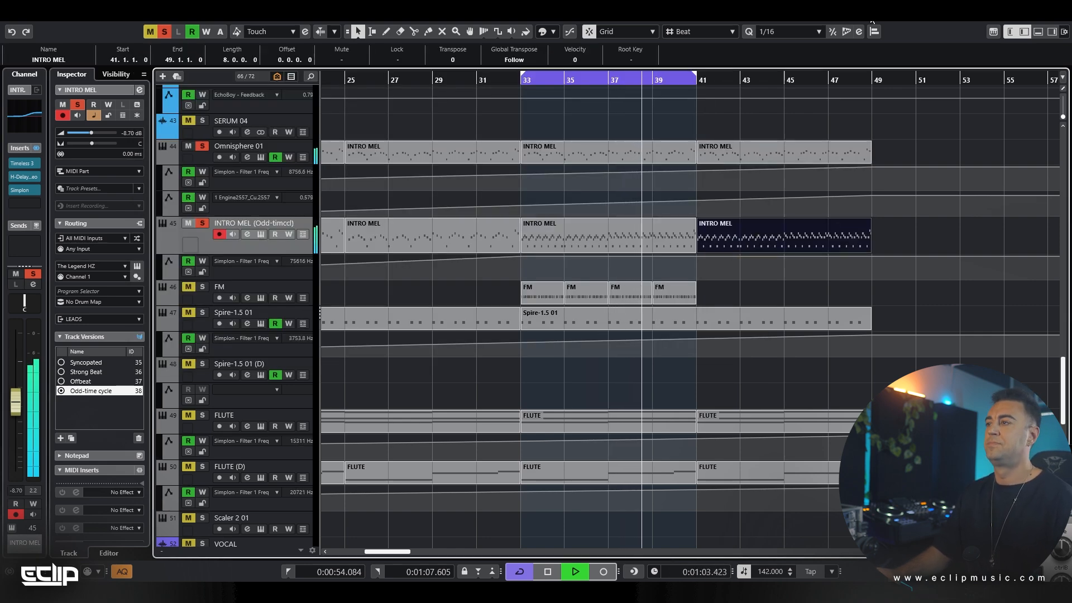
Extend the loop range to end at bar 49 and clear the part selection
{"action": "left_click", "coordinate": [872, 80], "text": "alt"}
{"action": "scroll", "coordinate": [665, 212], "scroll_direction": "down", "scroll_amount": 2}
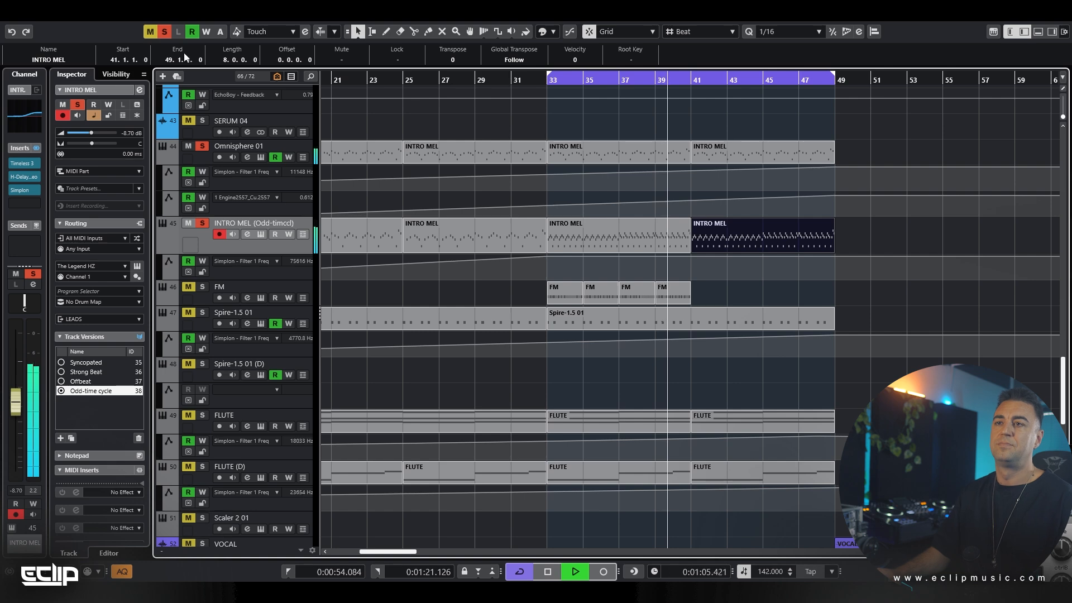
{"action": "scroll", "coordinate": [618, 162], "scroll_direction": "down", "scroll_amount": 2}
{"action": "left_click", "coordinate": [541, 122]}
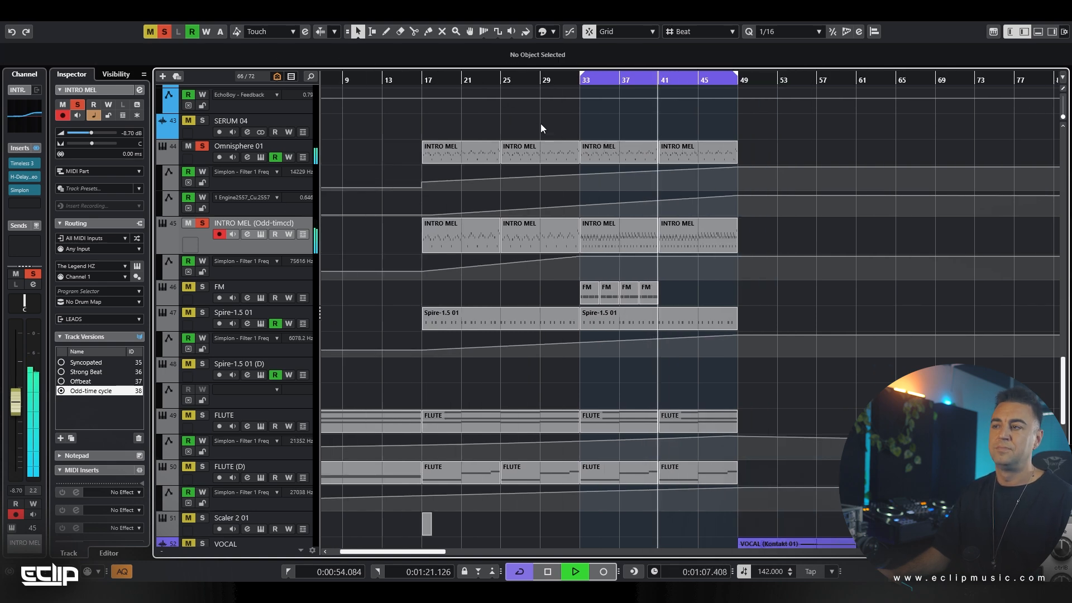
{"action": "scroll", "coordinate": [670, 165], "scroll_direction": "up", "scroll_amount": 2}
Replace the Omnisphere 01 part at bar 33 with a copy of its part at bar 41
{"action": "double_click", "coordinate": [665, 159]}
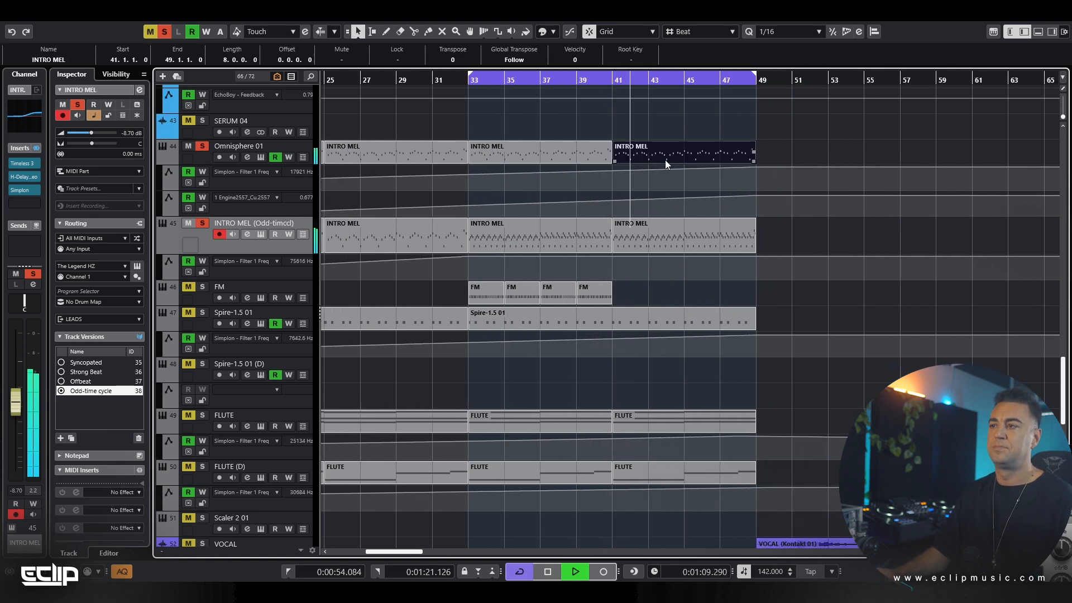
{"action": "key", "text": "Return"}
{"action": "left_click", "coordinate": [596, 155]}
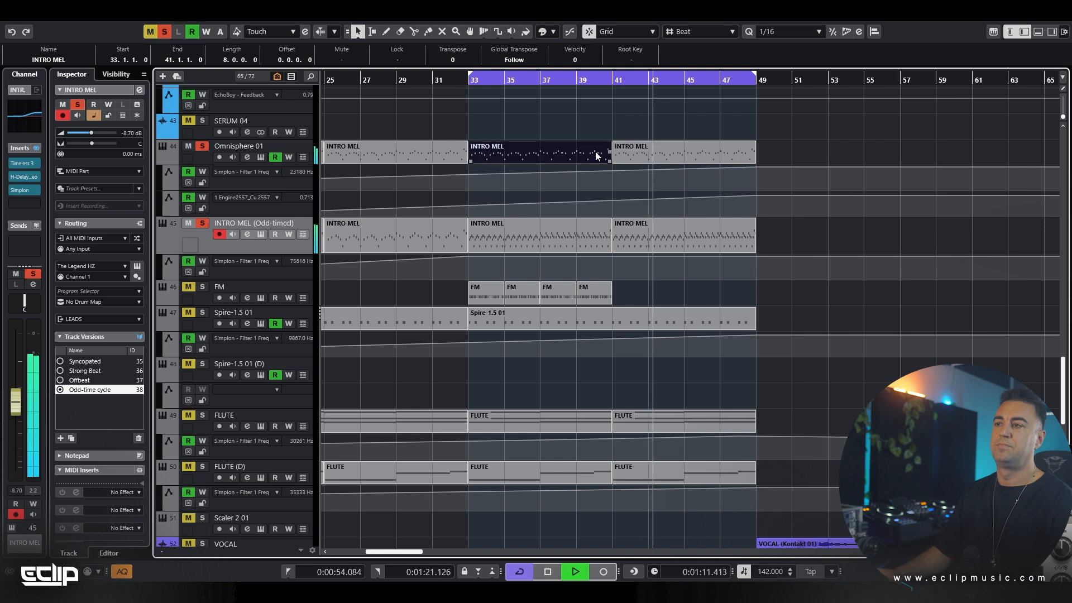
{"action": "key", "text": "Delete"}
{"action": "left_click", "coordinate": [665, 153]}
{"action": "left_click_drag", "start_coordinate": [665, 153], "coordinate": [529, 162]}
{"action": "scroll", "coordinate": [550, 162], "scroll_direction": "down", "scroll_amount": 2}
{"action": "left_click", "coordinate": [676, 143]}
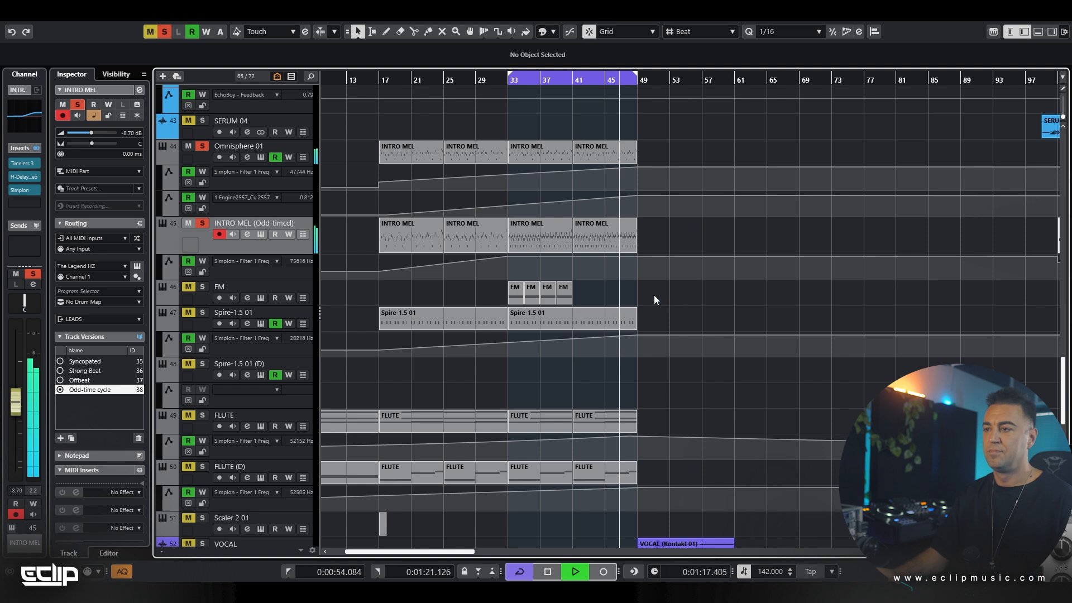
Glue the four FM parts starting at bar 33 into one part and duplicate it at bar 41
{"action": "left_click_drag", "start_coordinate": [654, 294], "coordinate": [494, 296]}
{"action": "key", "text": "4"}
{"action": "left_click", "coordinate": [515, 288]}
{"action": "key", "text": "1"}
{"action": "left_click", "coordinate": [528, 292]}
{"action": "key", "text": "ctrl+d"}
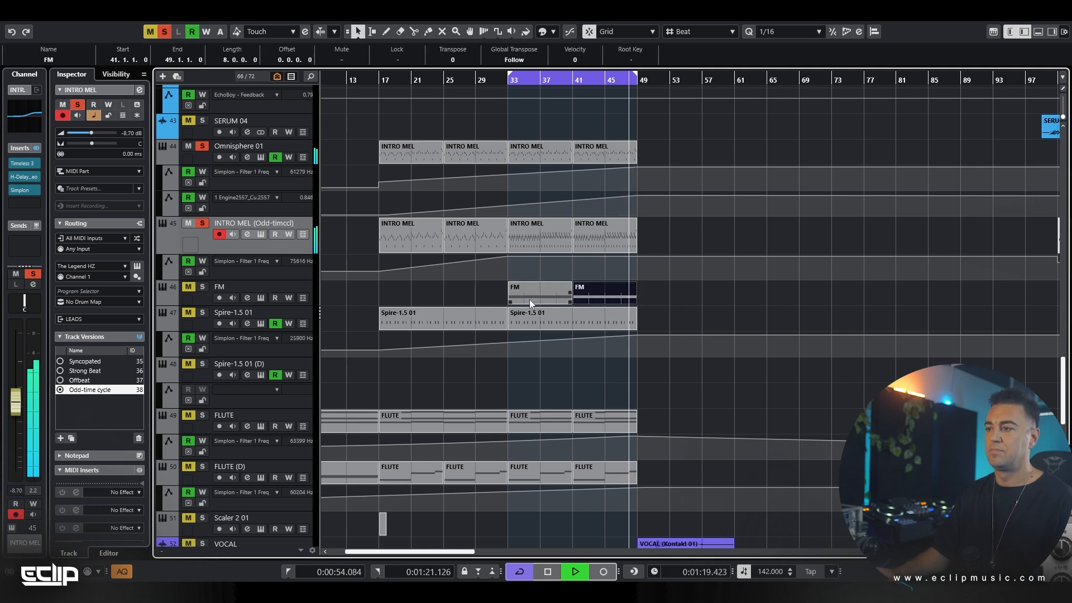
Restart loop playback with the FM track soloed alongside the melody tracks and lower the FM channel's level to -3.35 dB
{"action": "key", "text": "space"}
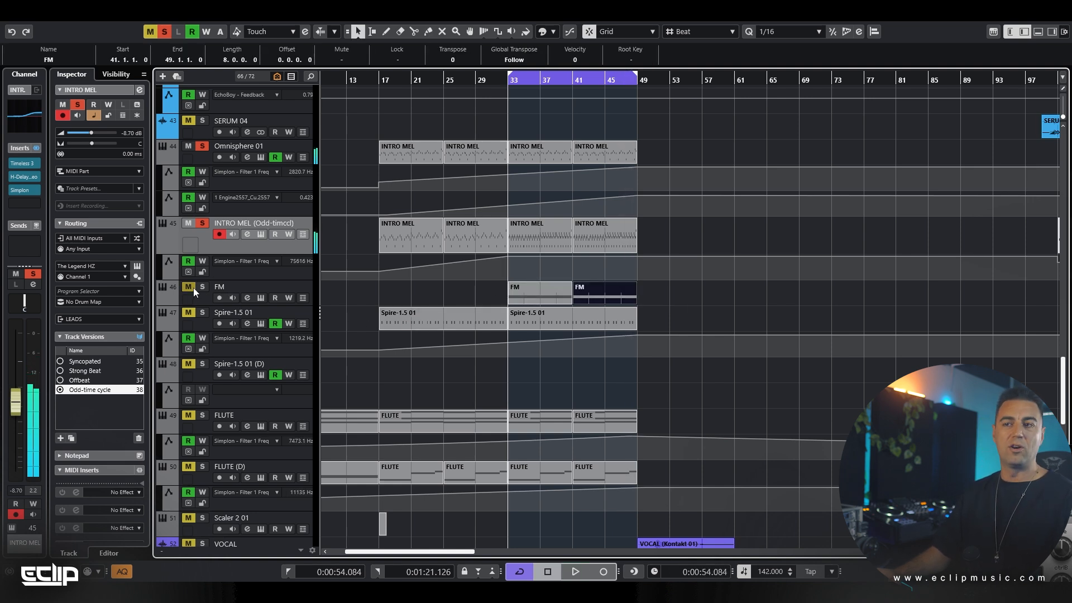
{"action": "key", "text": "space"}
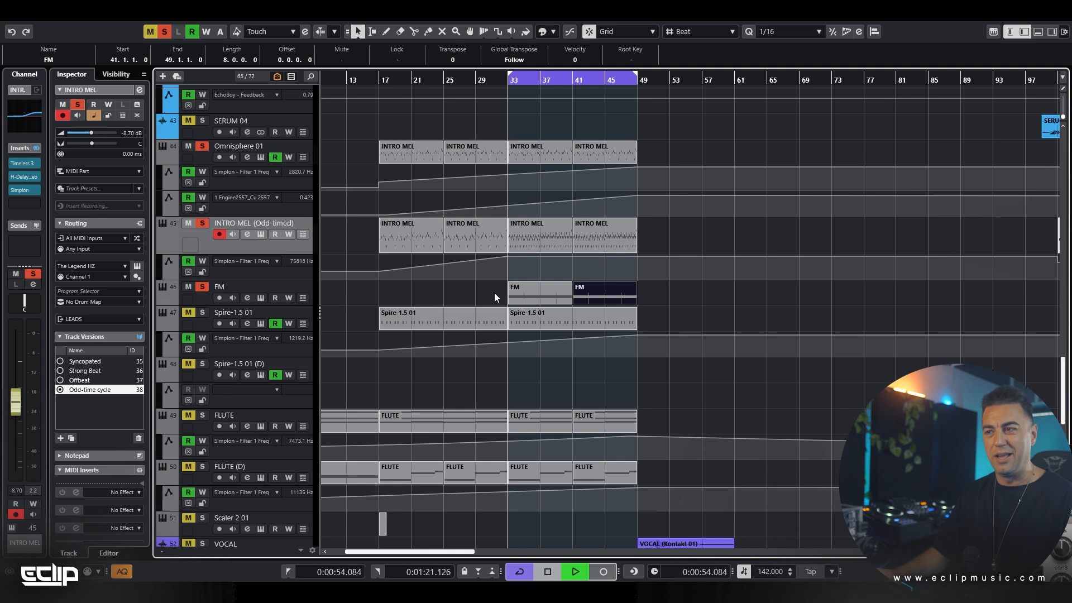
{"action": "left_click", "coordinate": [494, 291]}
{"action": "left_click", "coordinate": [247, 298]}
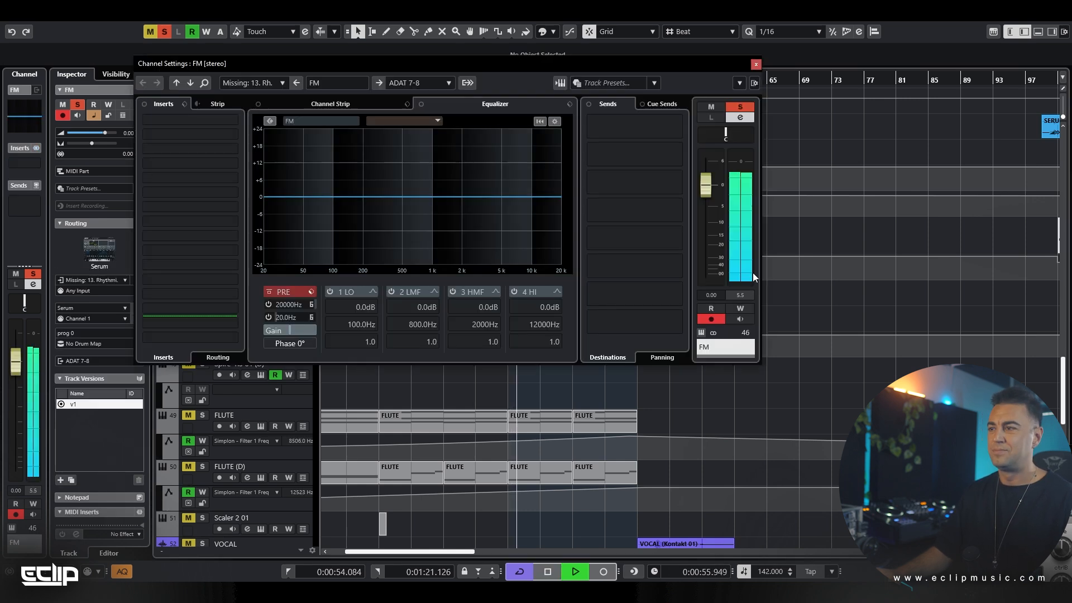
{"action": "left_click", "coordinate": [712, 202]}
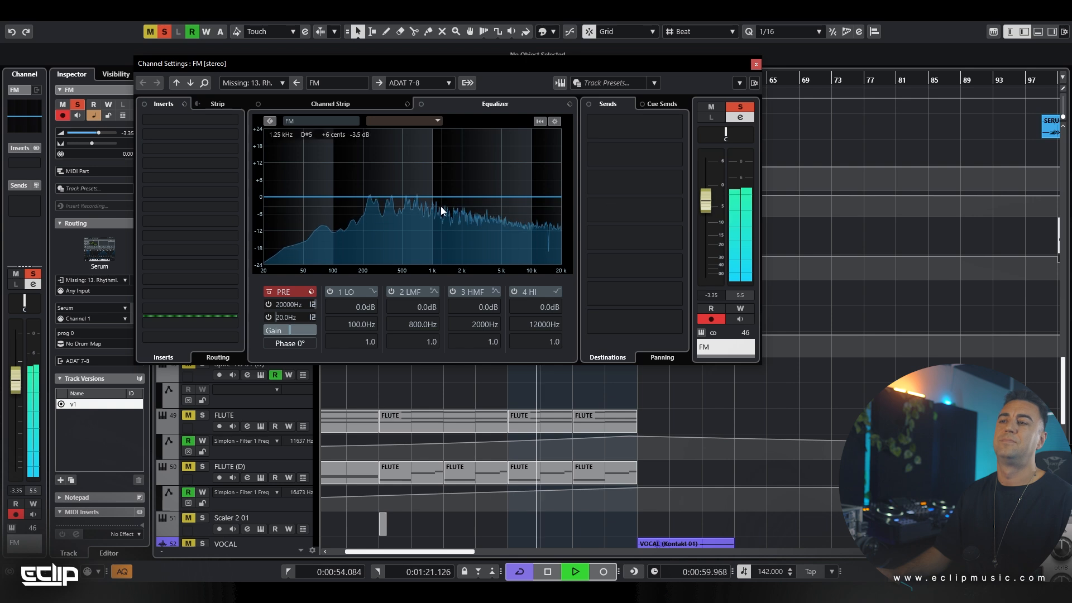
Equalize the FM channel with a 4.5 dB low-mid cut at 379.1 Hz and a high-cut filter at about 13882 Hz
{"action": "left_click", "coordinate": [390, 199]}
{"action": "left_click_drag", "start_coordinate": [390, 202], "coordinate": [390, 210]}
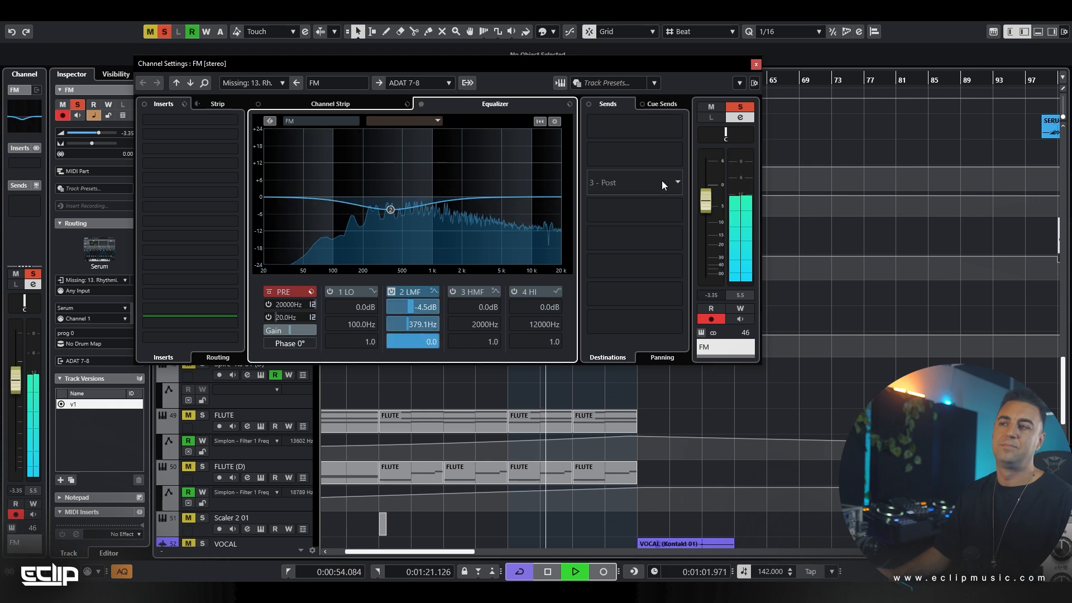
{"action": "left_click", "coordinate": [271, 304]}
{"action": "scroll", "coordinate": [280, 306], "scroll_direction": "down", "scroll_amount": 9}
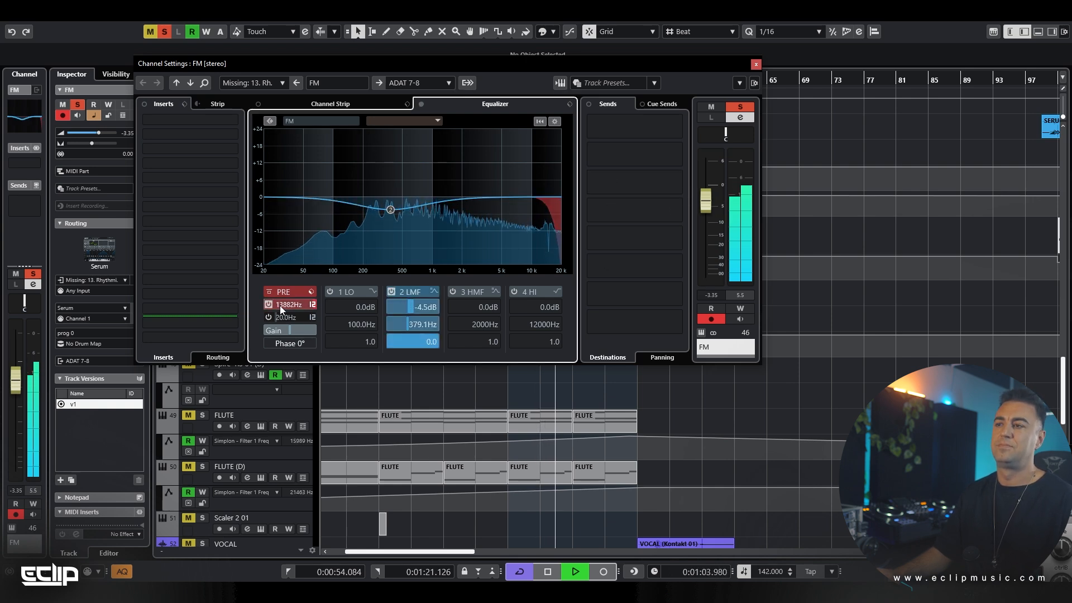
{"action": "key", "text": "Escape"}
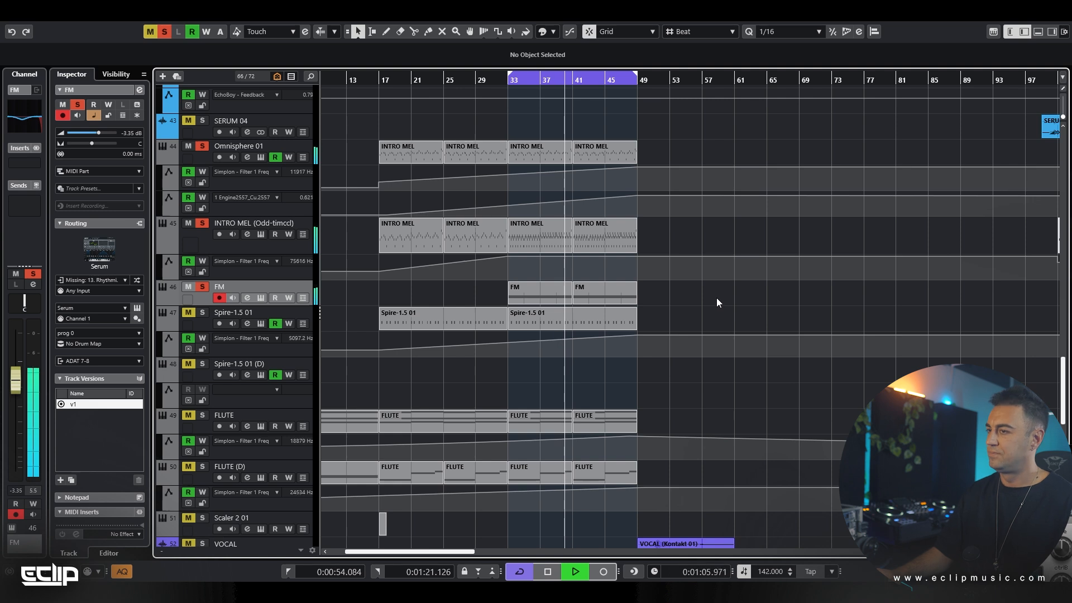
Stop playback, unsolo the FM track and deactivate all remaining solos in the project
{"action": "key", "text": "space"}
{"action": "left_click", "coordinate": [202, 287]}
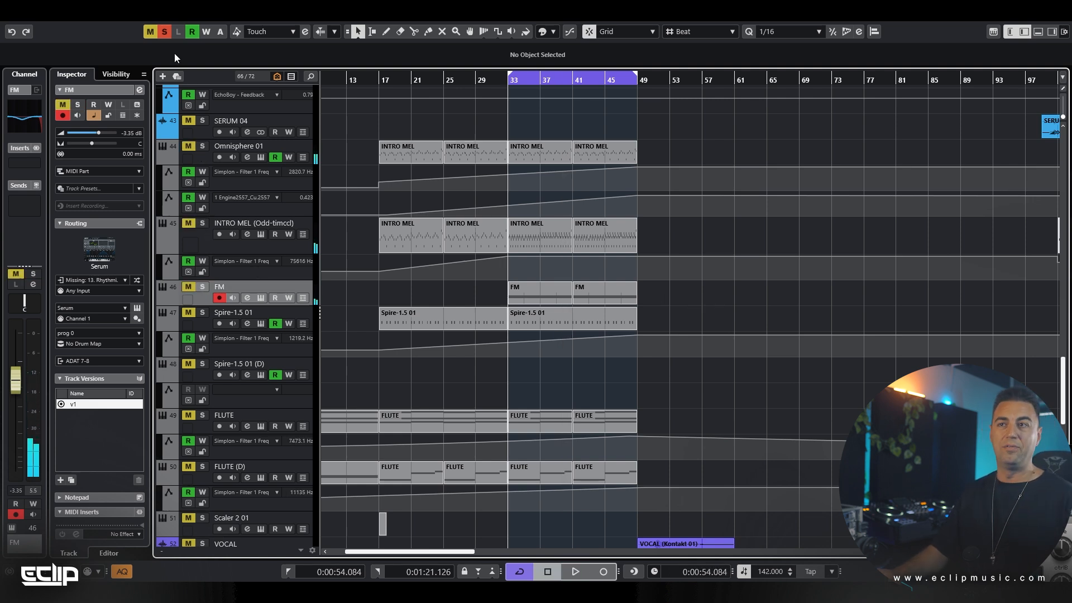
{"action": "left_click", "coordinate": [168, 31]}
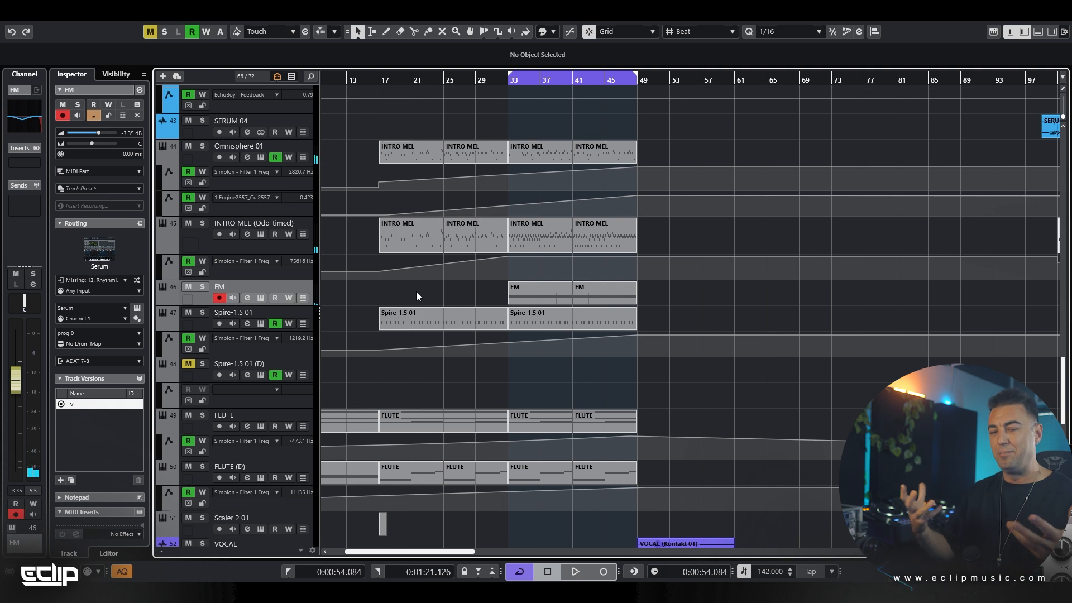